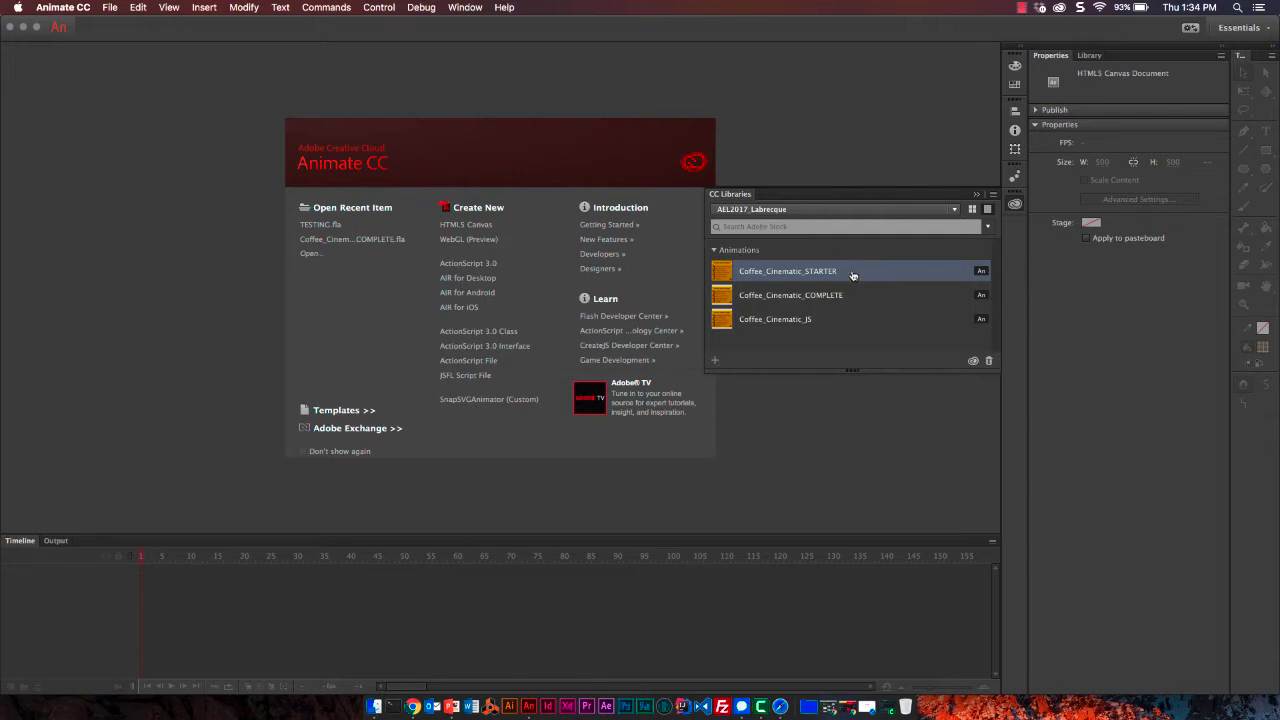
Open the Coffee_Cinematic_STARTER animation from the AEL2017_Labrecque library and collapse the library list
{"action": "double_click", "coordinate": [865, 268]}
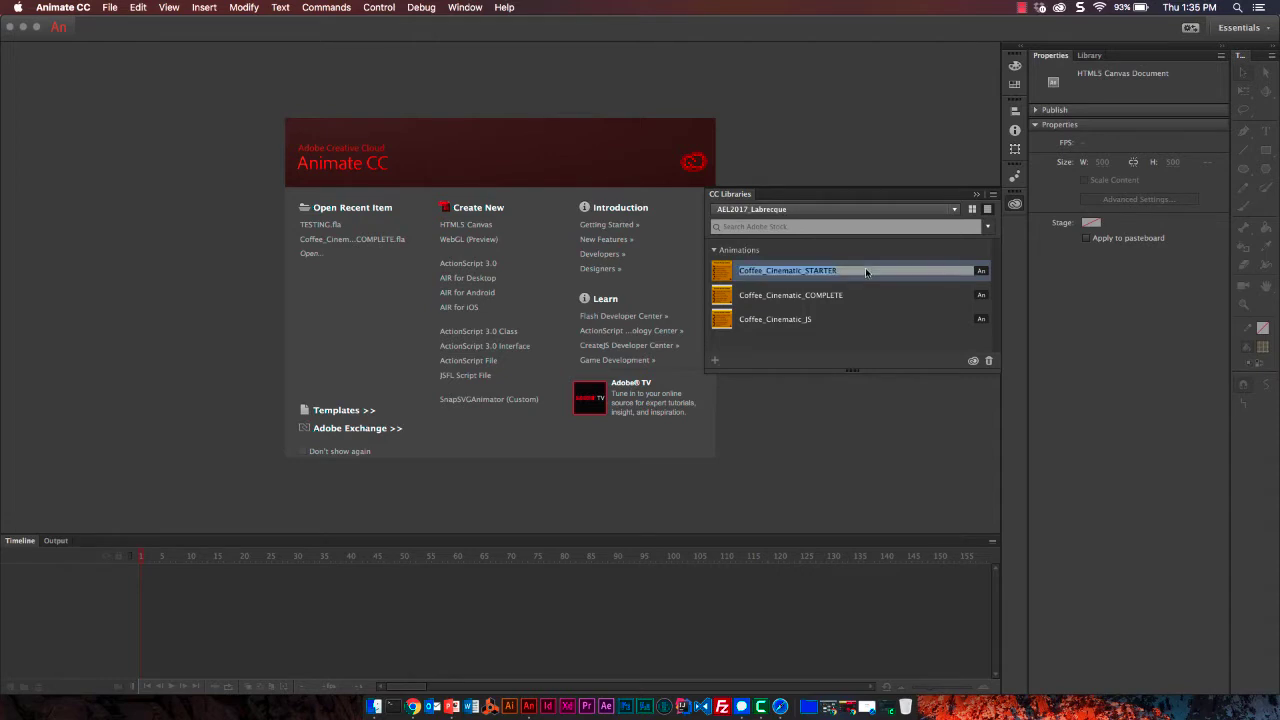
{"action": "left_click", "coordinate": [724, 275]}
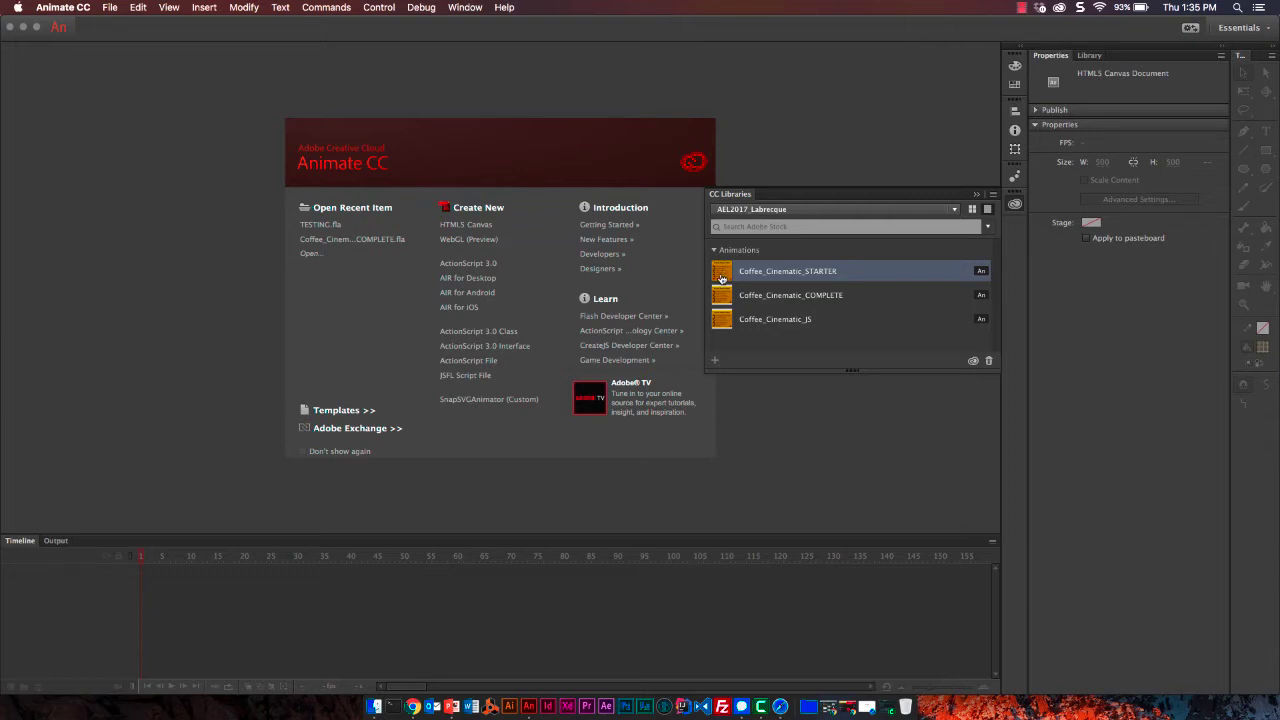
{"action": "double_click", "coordinate": [722, 278]}
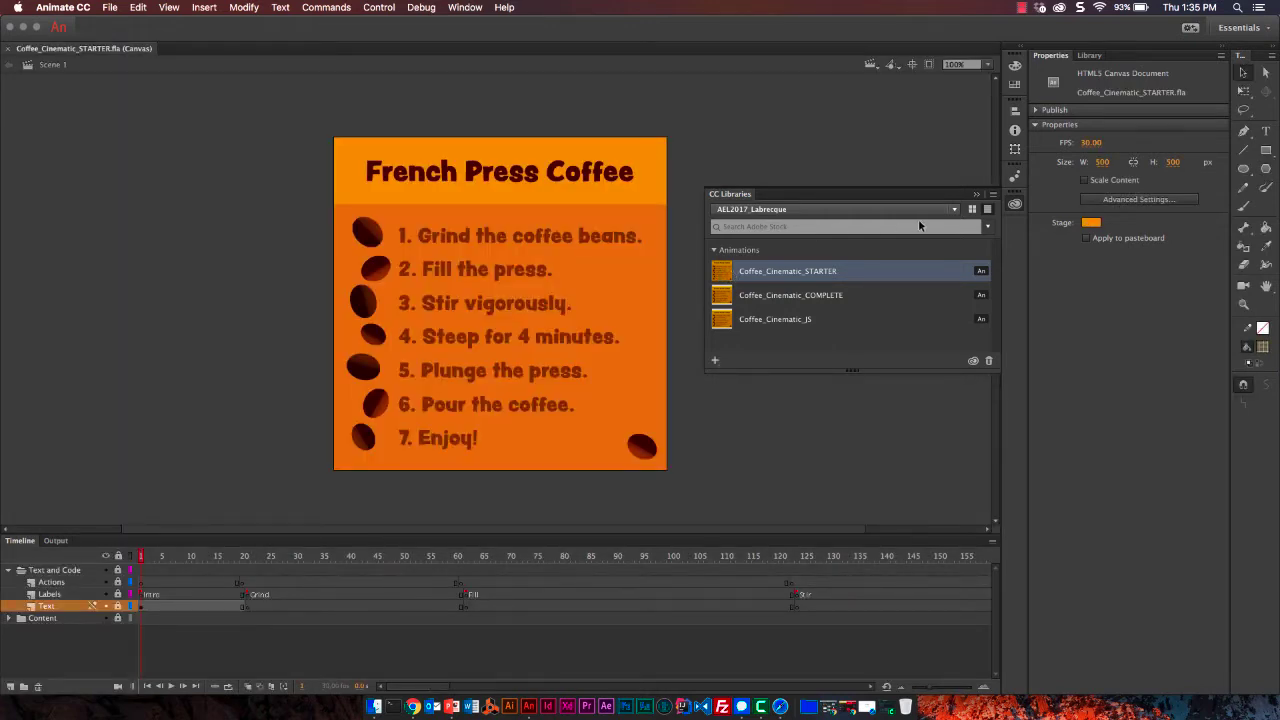
{"action": "left_click", "coordinate": [977, 195]}
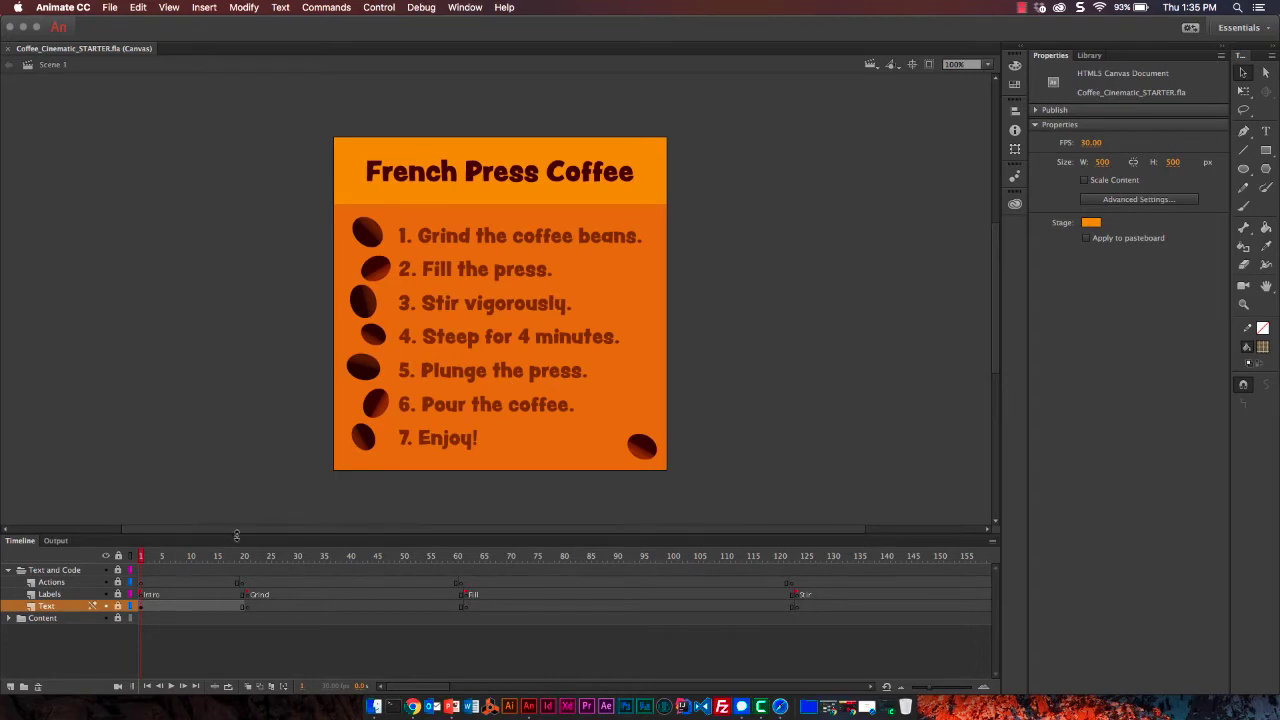
Enlarge the timeline area while keeping the whole canvas in sight, and center the stage
{"action": "left_click_drag", "start_coordinate": [238, 536], "coordinate": [237, 388]}
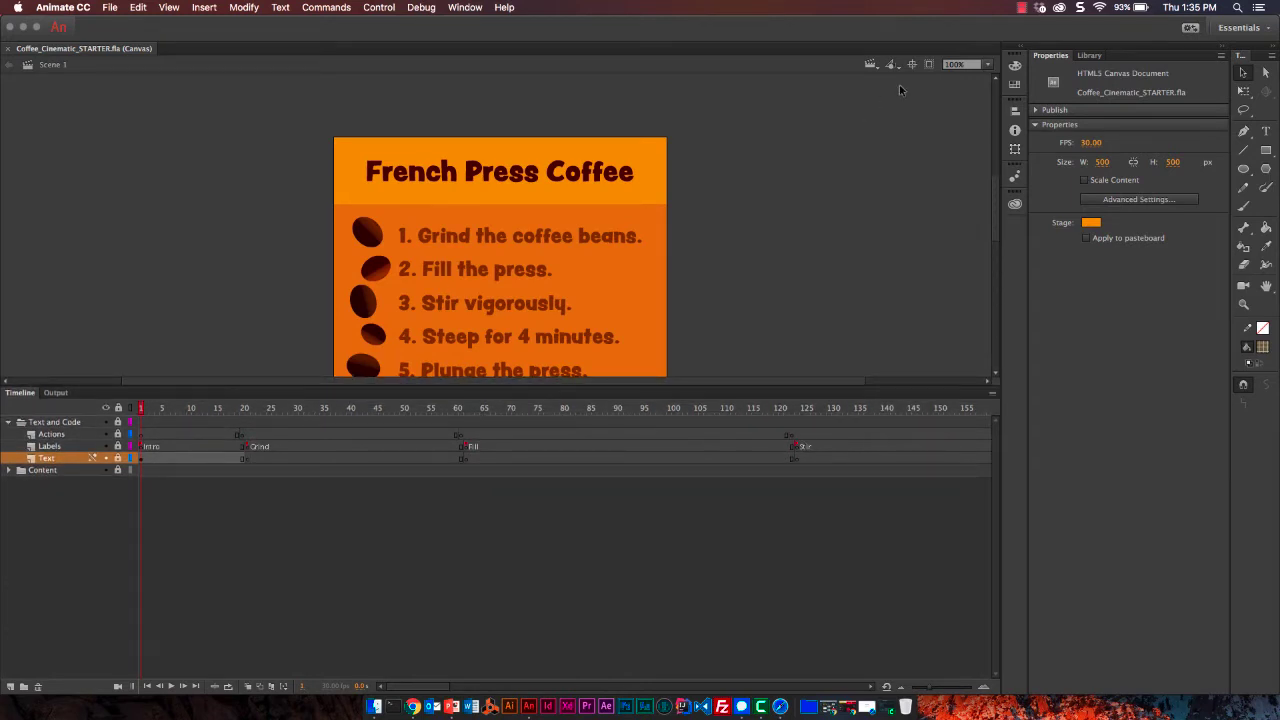
{"action": "scroll", "coordinate": [688, 297], "scroll_direction": "down", "scroll_amount": 3}
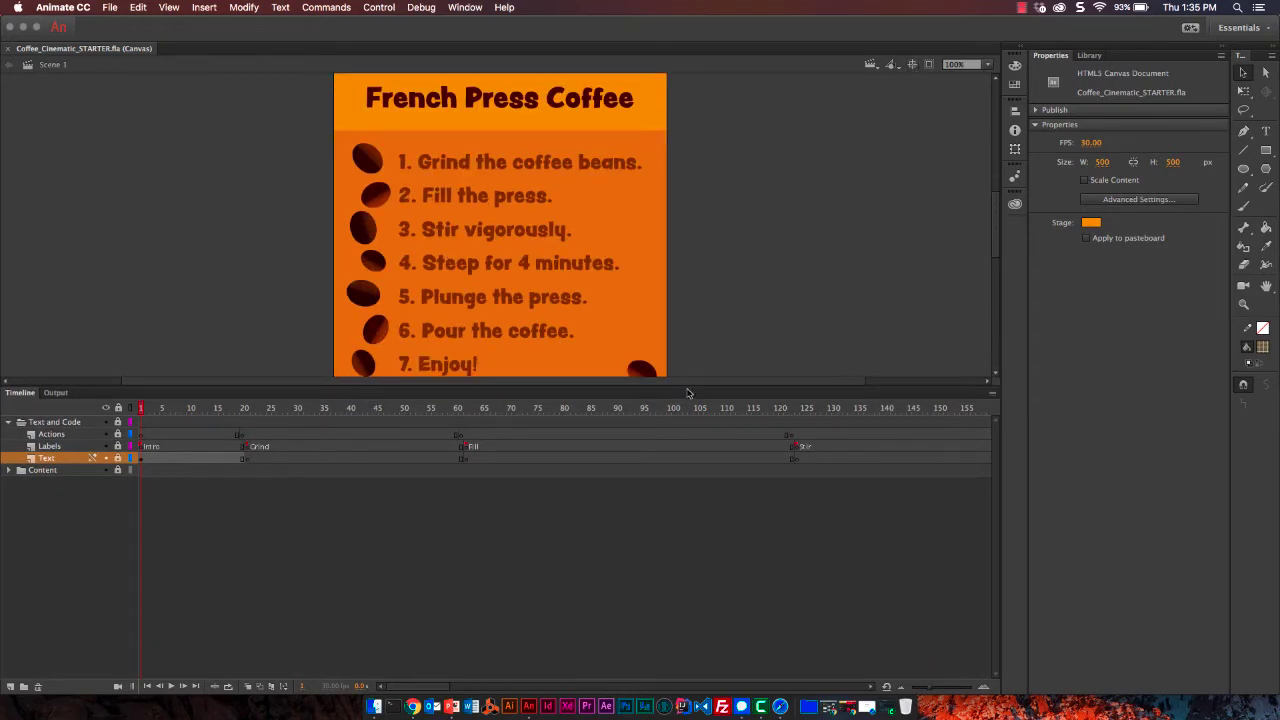
{"action": "left_click_drag", "start_coordinate": [686, 389], "coordinate": [686, 427]}
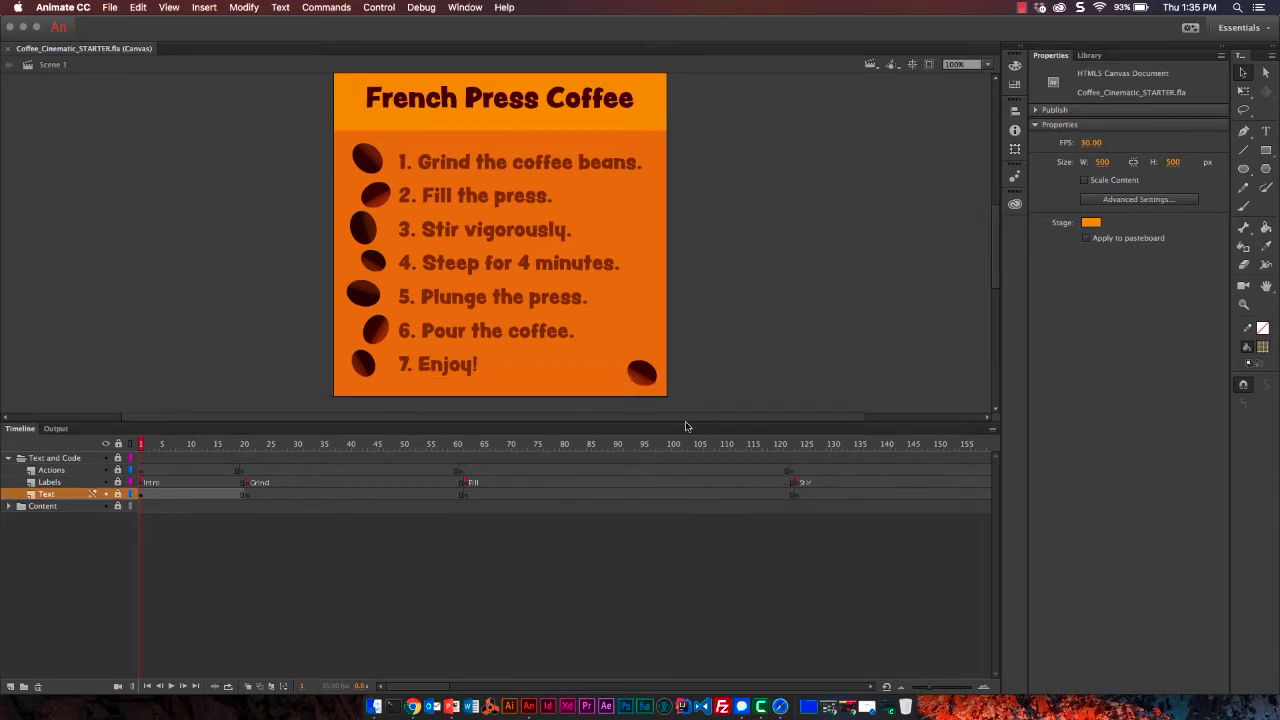
{"action": "left_click", "coordinate": [912, 64]}
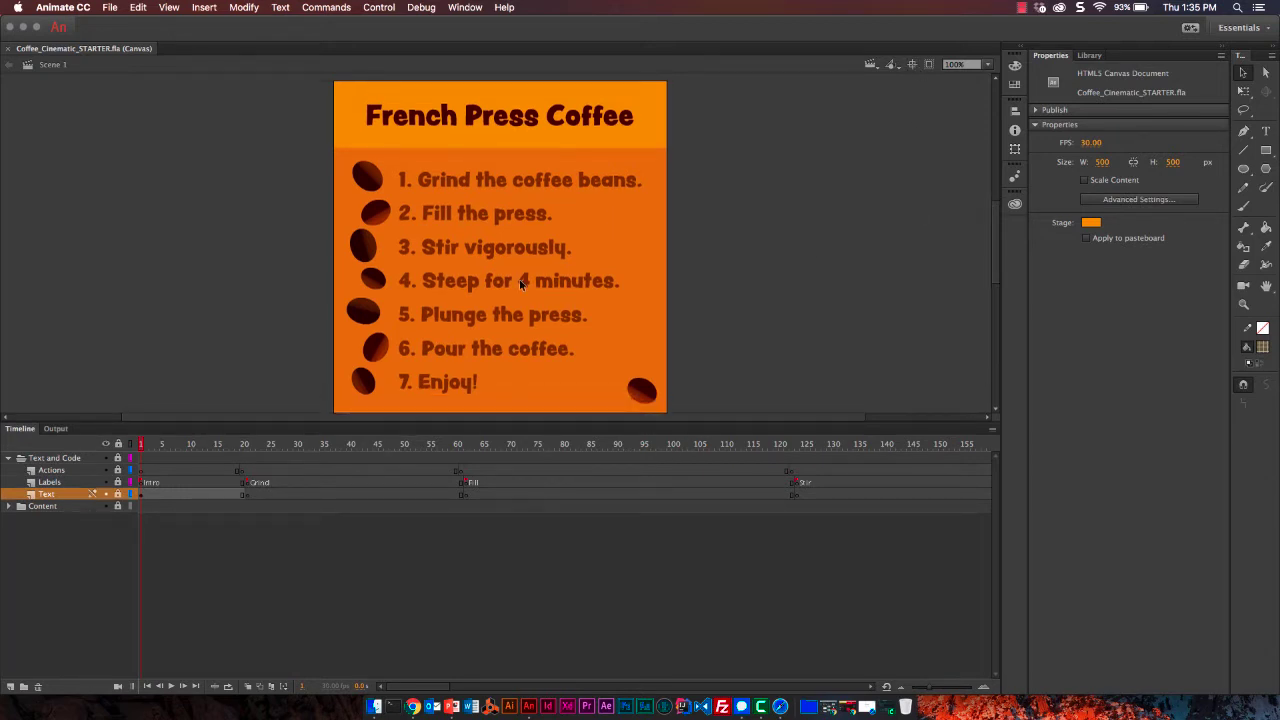
Expand the Content folder and examine the scenes at the Pour, Intro, Grind, Fill and Push frame labels
{"action": "left_click", "coordinate": [11, 506]}
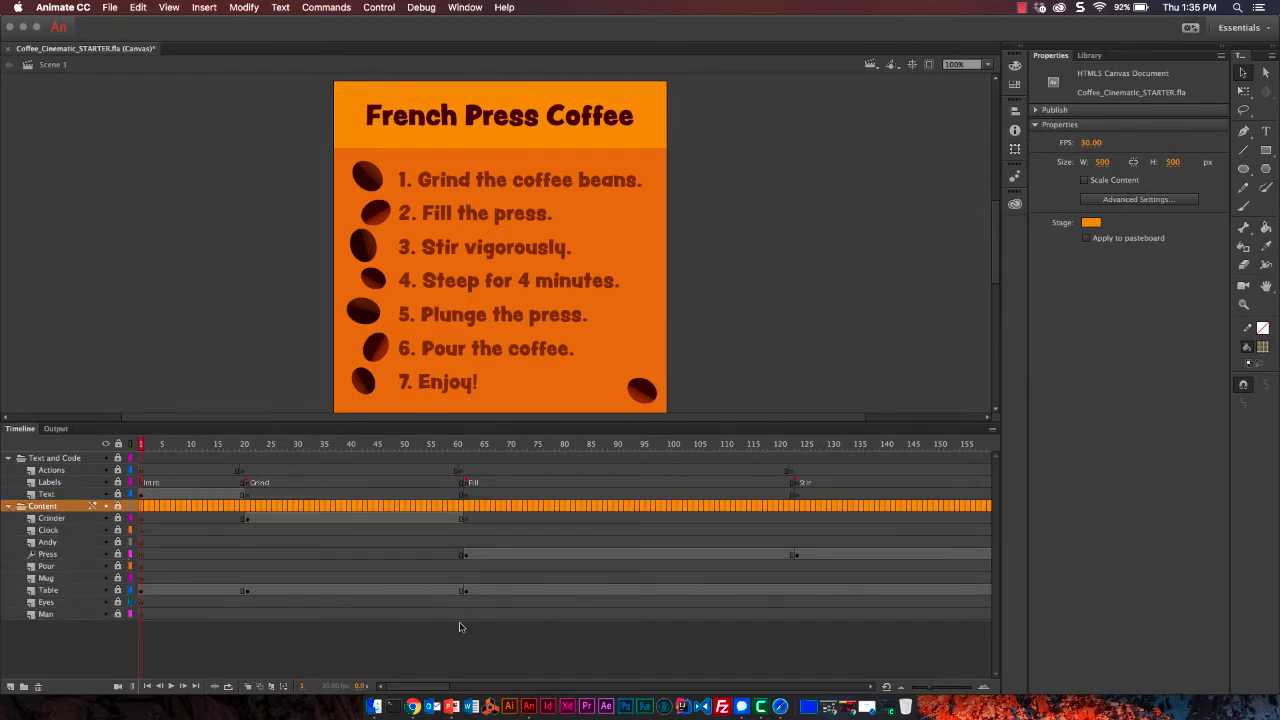
{"action": "scroll", "coordinate": [460, 627], "scroll_direction": "right", "scroll_amount": 15}
{"action": "scroll", "coordinate": [460, 627], "scroll_direction": "left", "scroll_amount": 12}
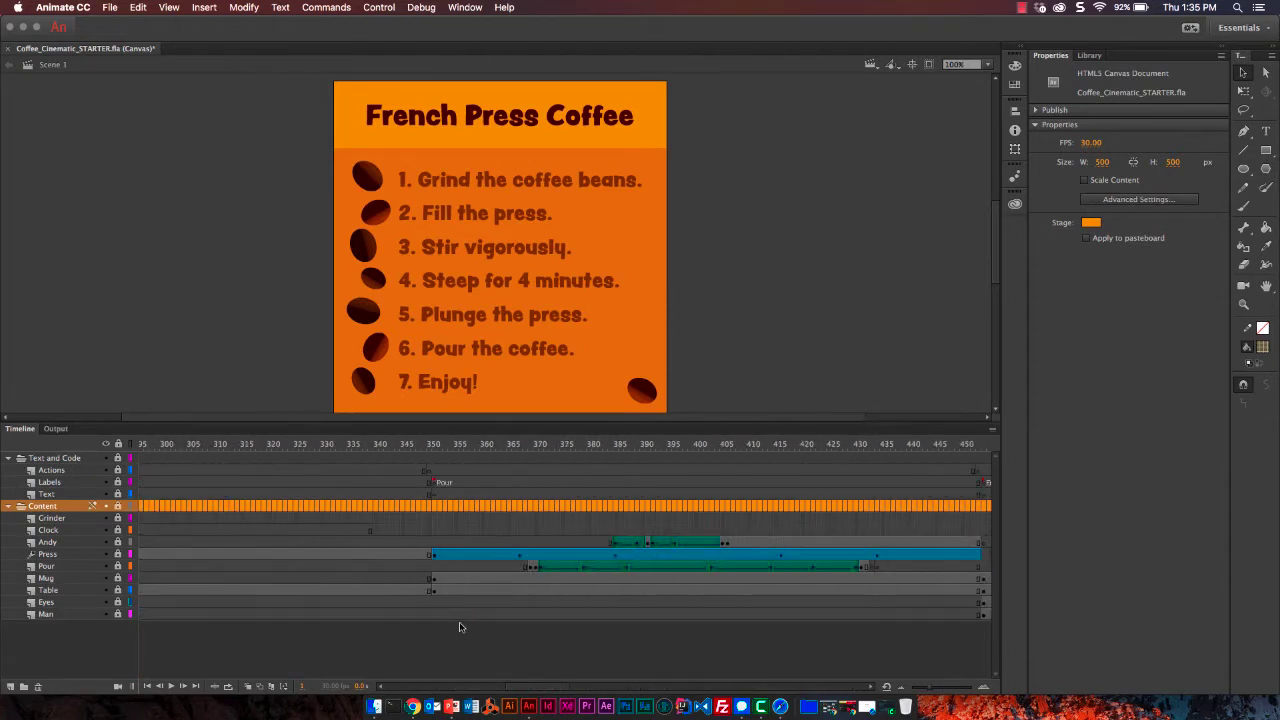
{"action": "left_click", "coordinate": [435, 482]}
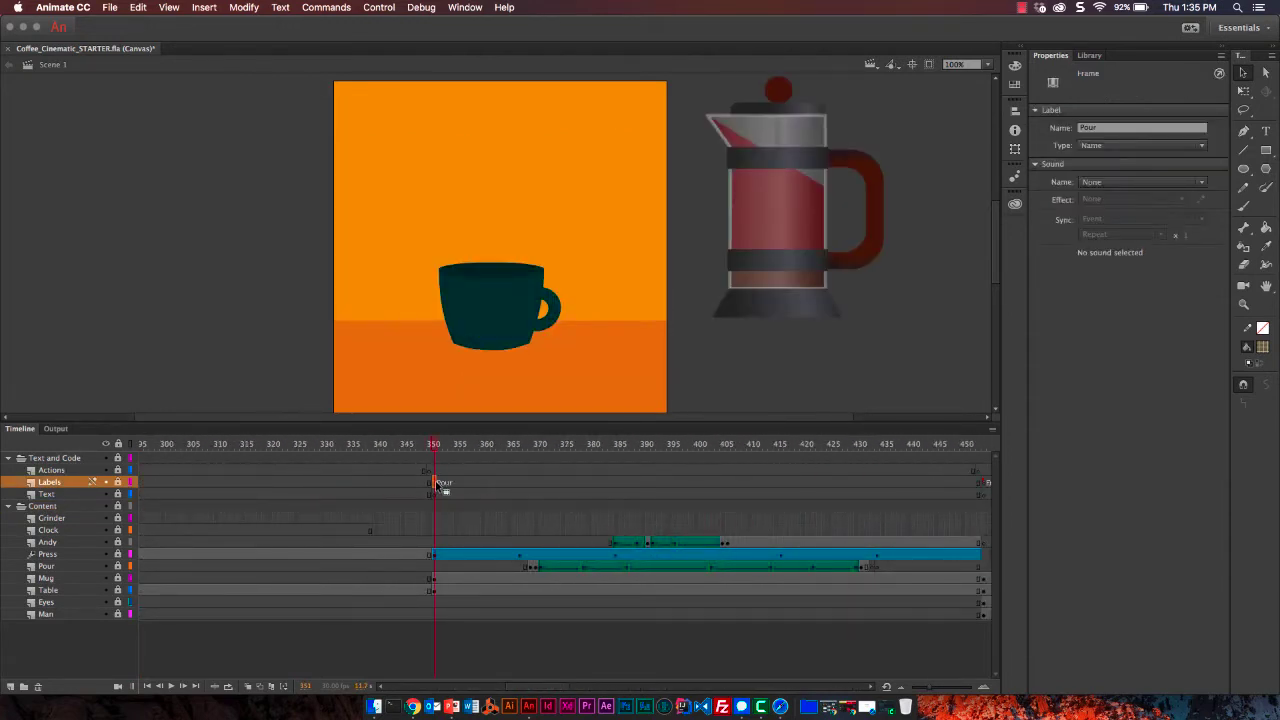
{"action": "scroll", "coordinate": [438, 461], "scroll_direction": "left", "scroll_amount": 6}
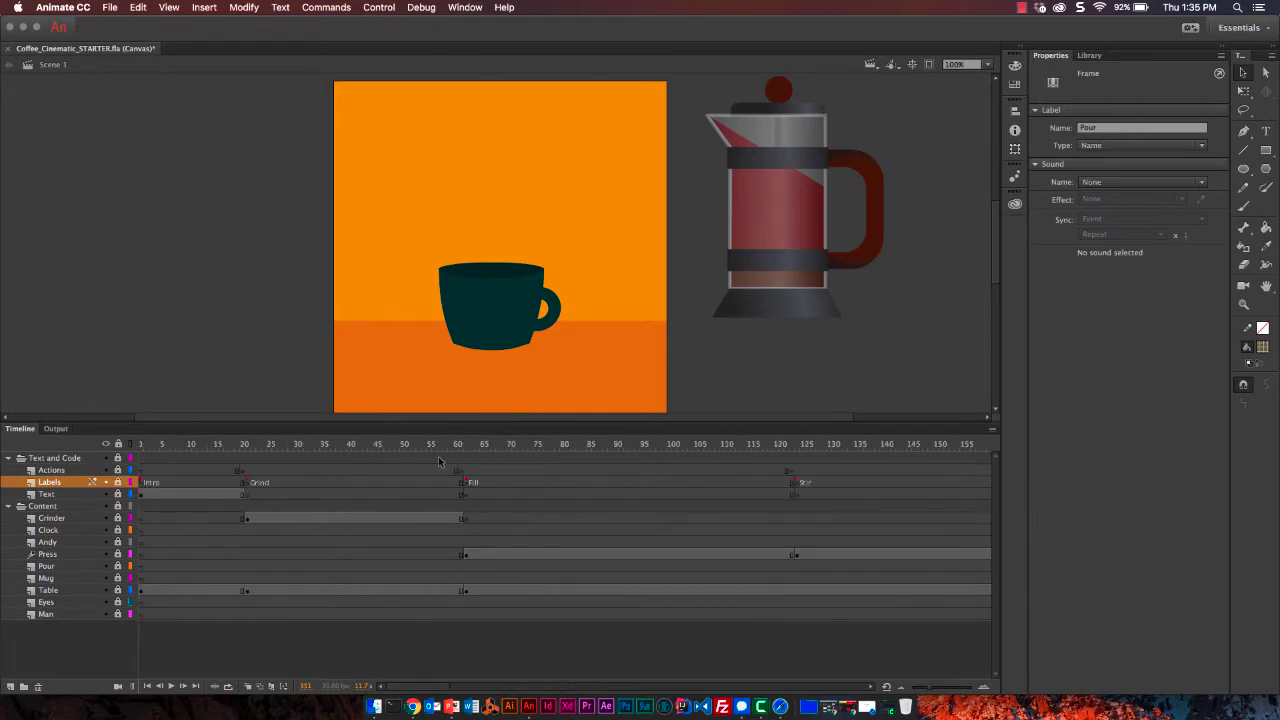
{"action": "left_click", "coordinate": [146, 444]}
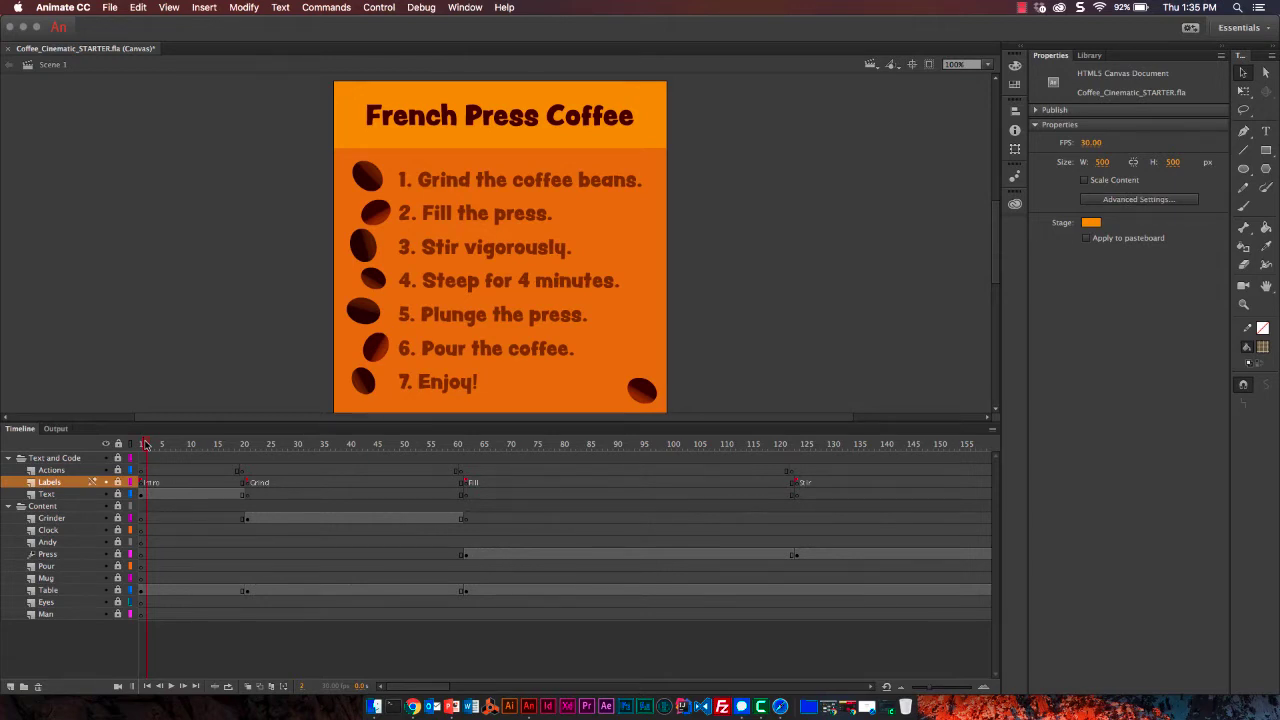
{"action": "left_click", "coordinate": [250, 484]}
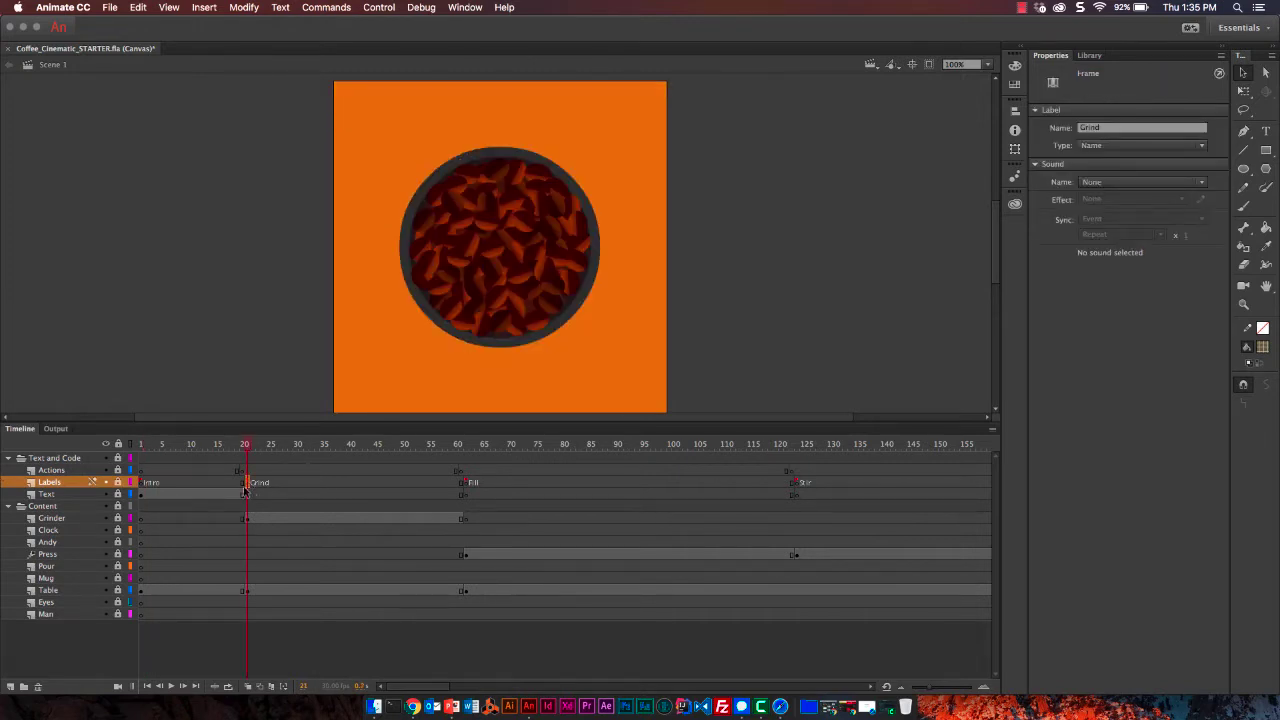
{"action": "left_click", "coordinate": [462, 484]}
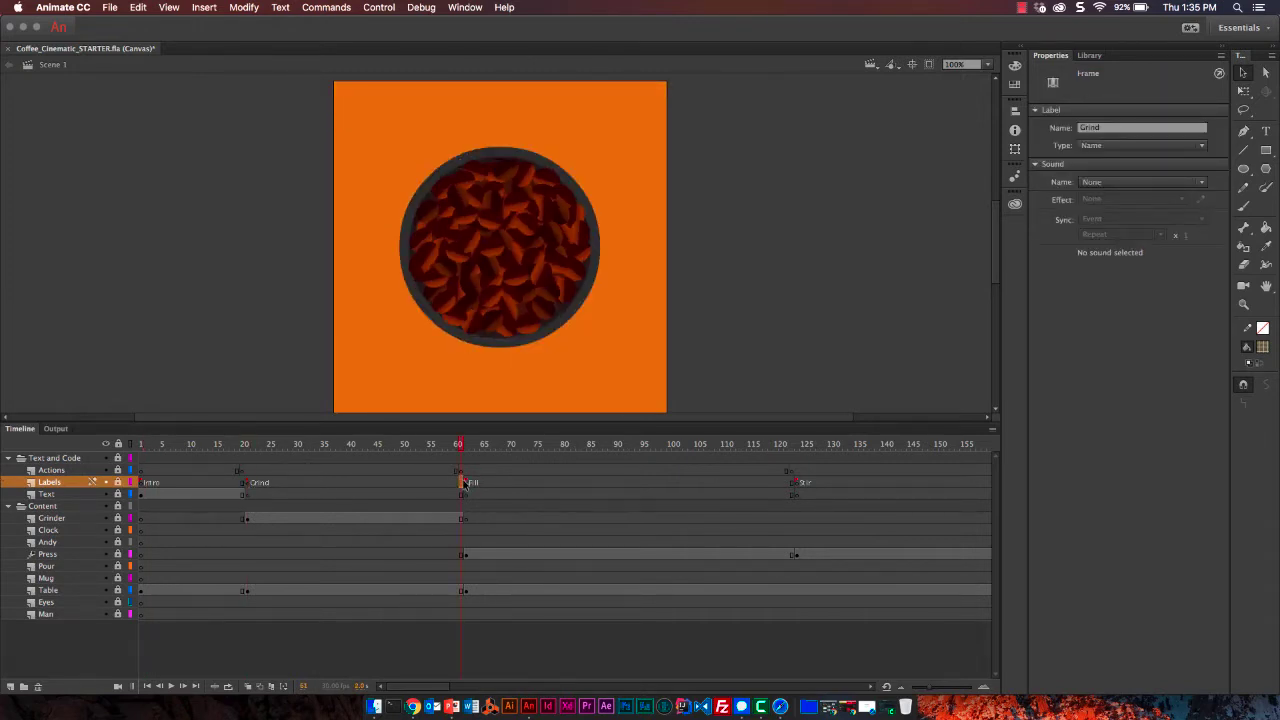
{"action": "left_click", "coordinate": [472, 484]}
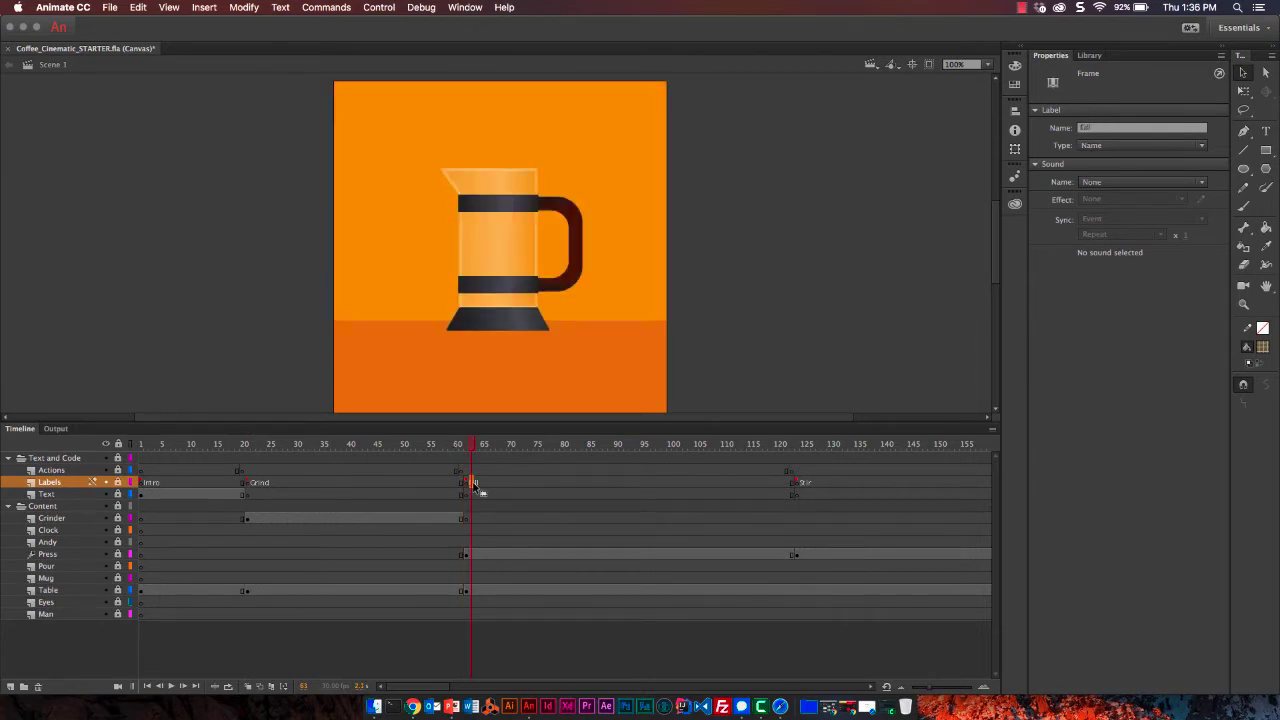
{"action": "scroll", "coordinate": [478, 490], "scroll_direction": "right", "scroll_amount": 10}
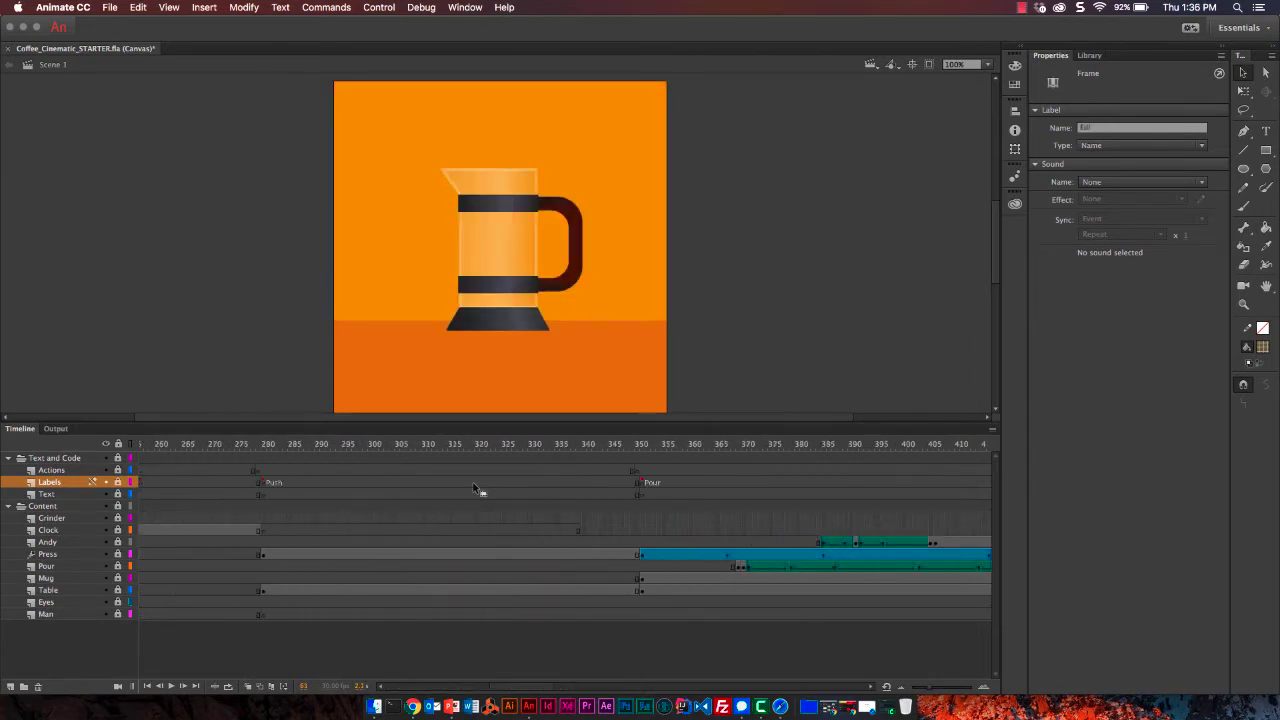
{"action": "left_click", "coordinate": [264, 483]}
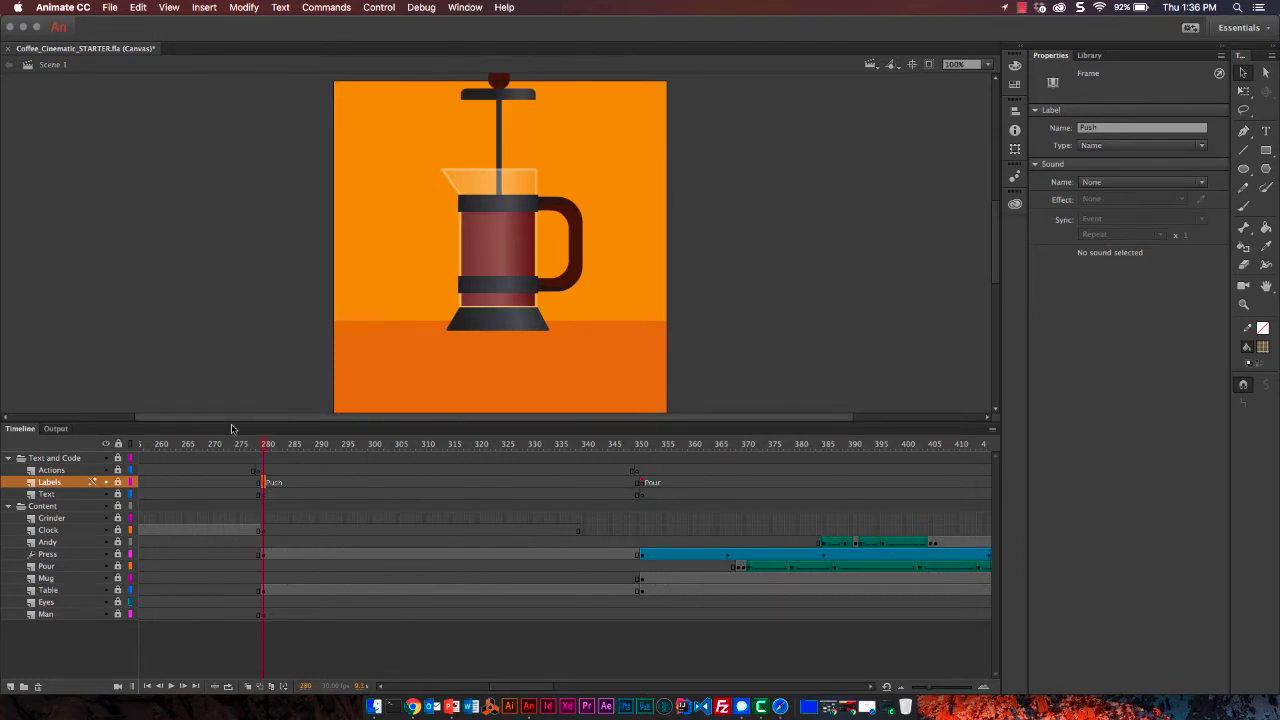
Unlock all layers and play the plunge animation inside the FrenchPress symbol
{"action": "left_click", "coordinate": [118, 444]}
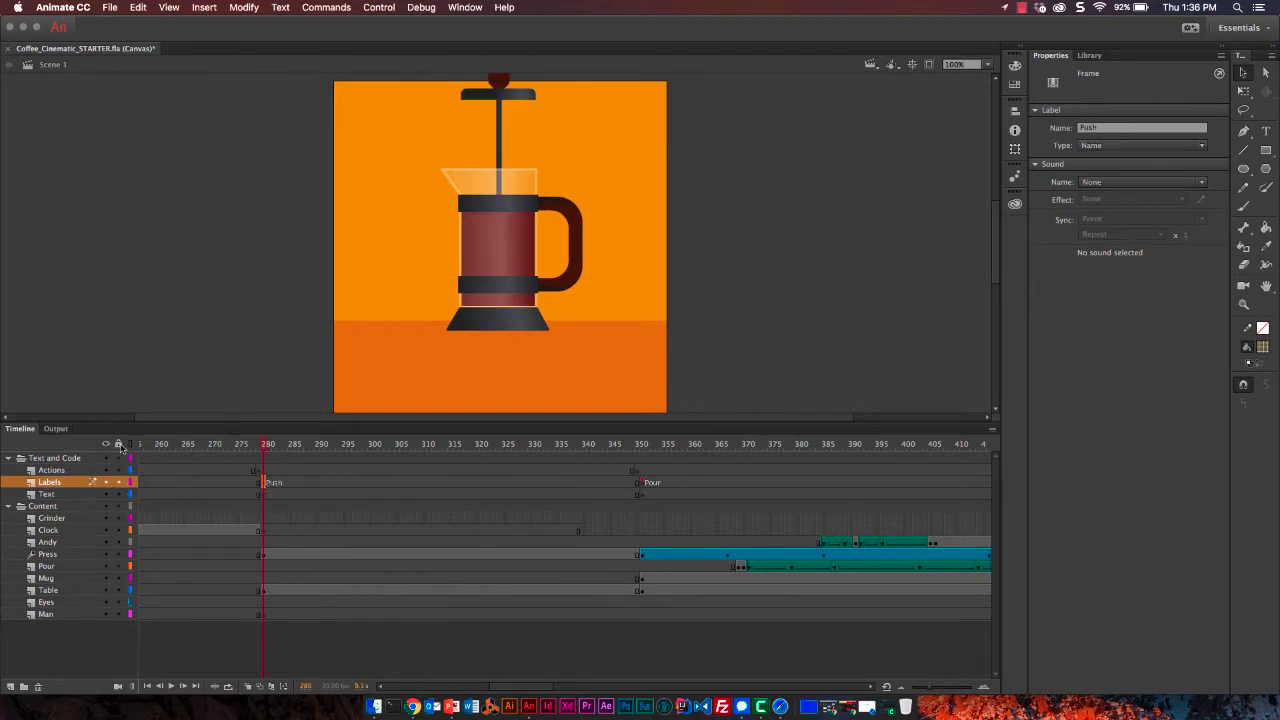
{"action": "double_click", "coordinate": [479, 239]}
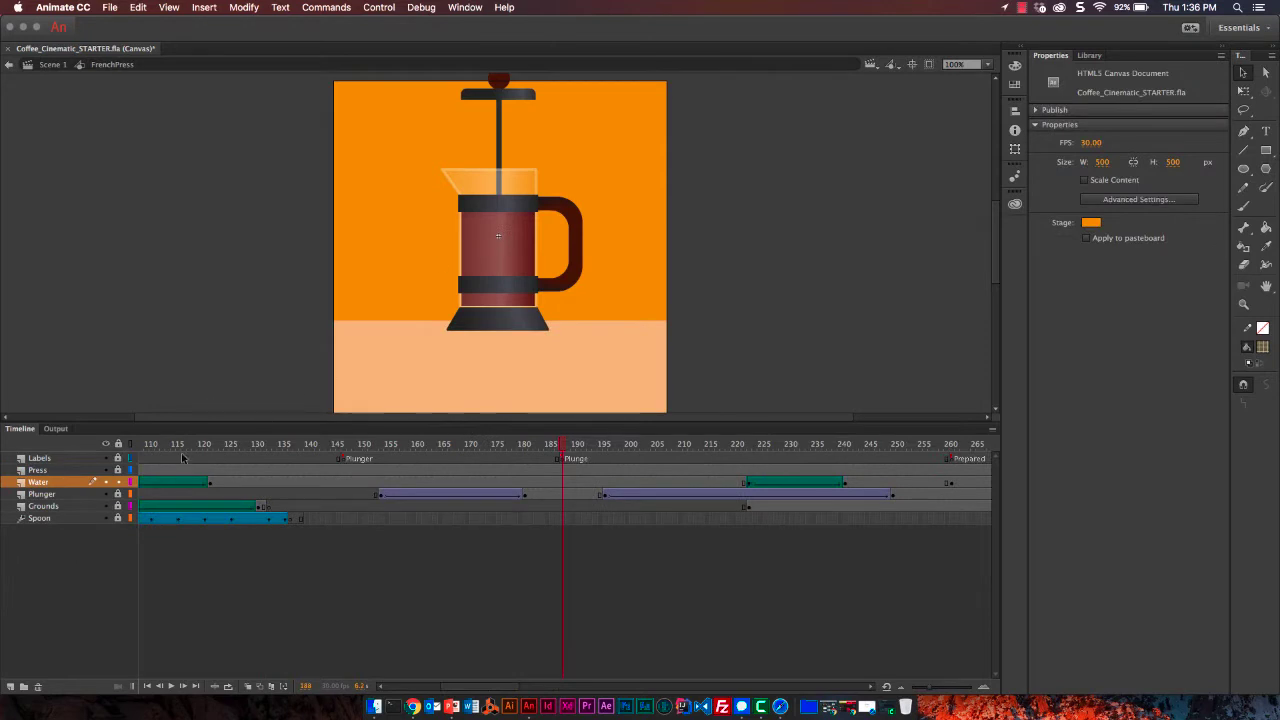
{"action": "left_click", "coordinate": [161, 446]}
{"action": "left_click_drag", "start_coordinate": [161, 446], "coordinate": [623, 445]}
{"action": "left_click", "coordinate": [623, 457]}
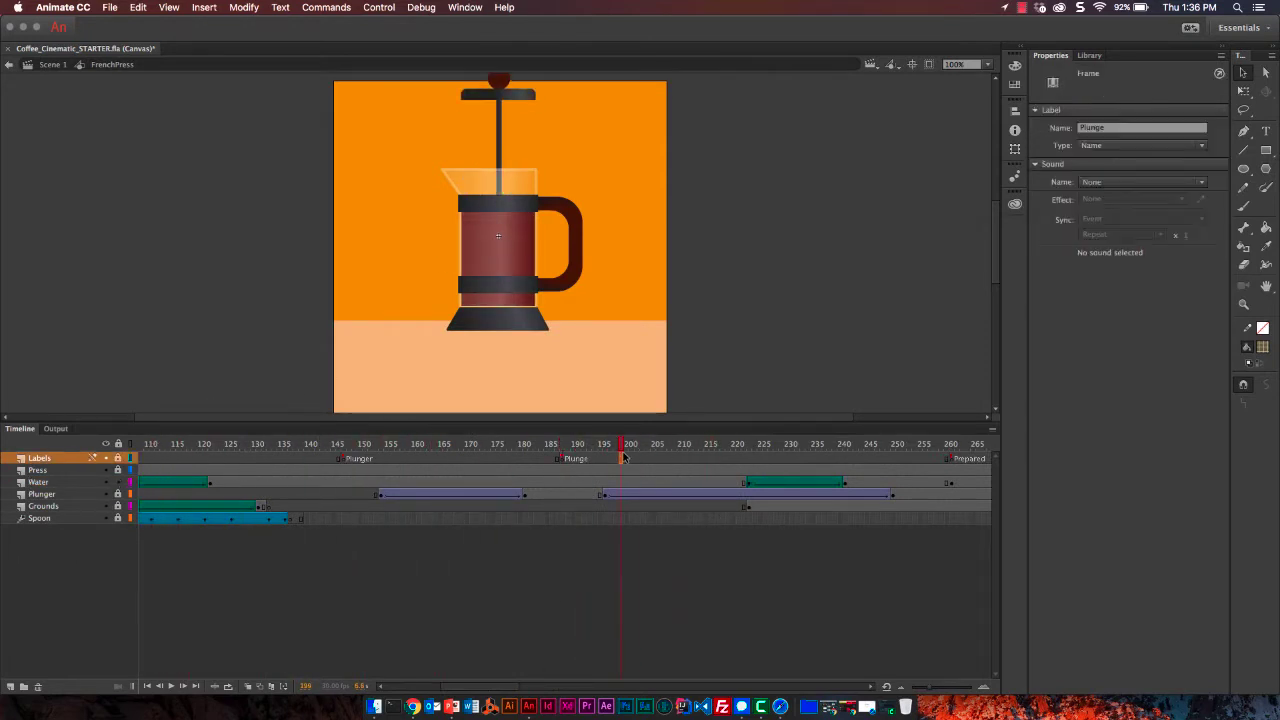
{"action": "key", "text": "Return"}
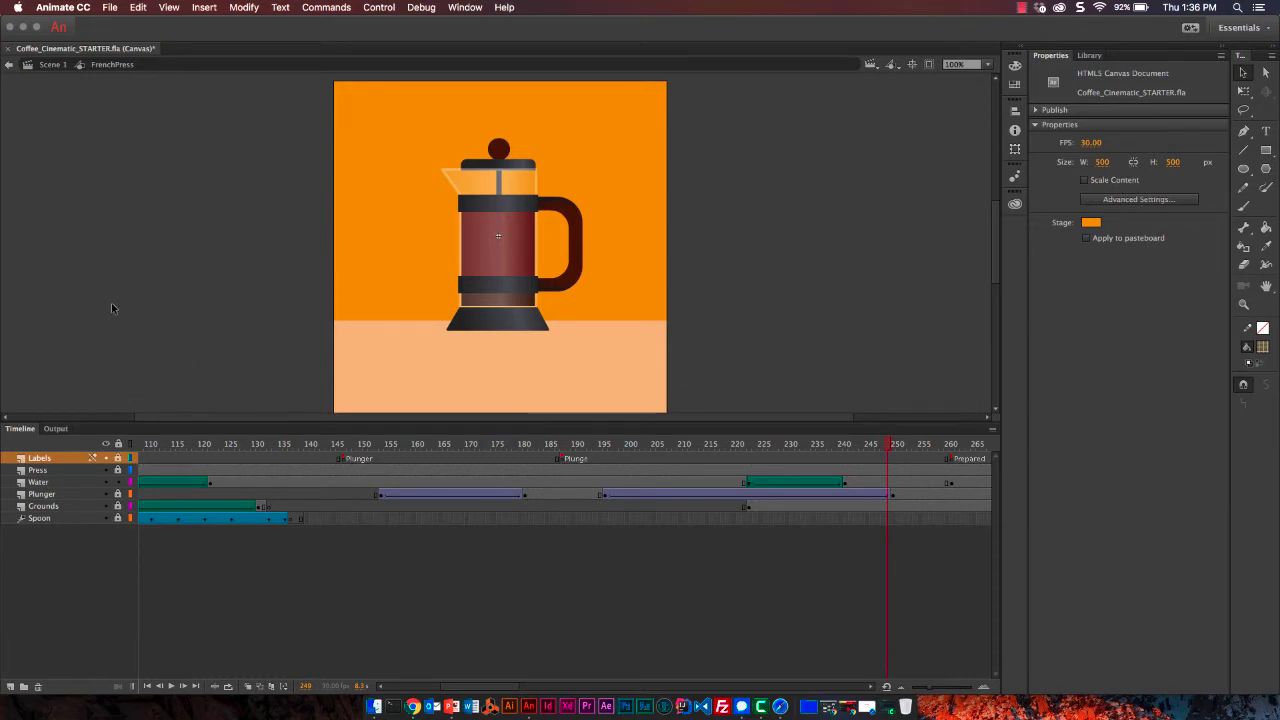
Return to Scene 1 and test the movie in the browser, replaying it once before closing the preview
{"action": "right_click", "coordinate": [412, 707]}
{"action": "left_click", "coordinate": [418, 670]}
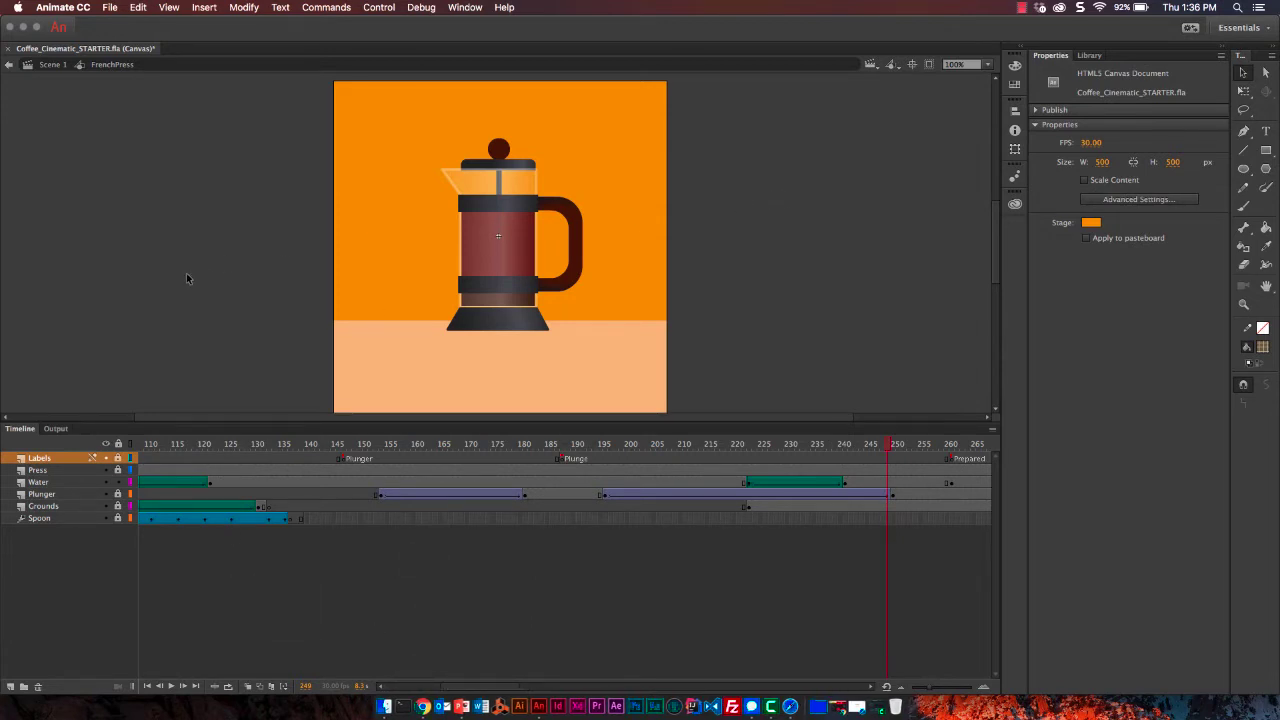
{"action": "left_click", "coordinate": [52, 64]}
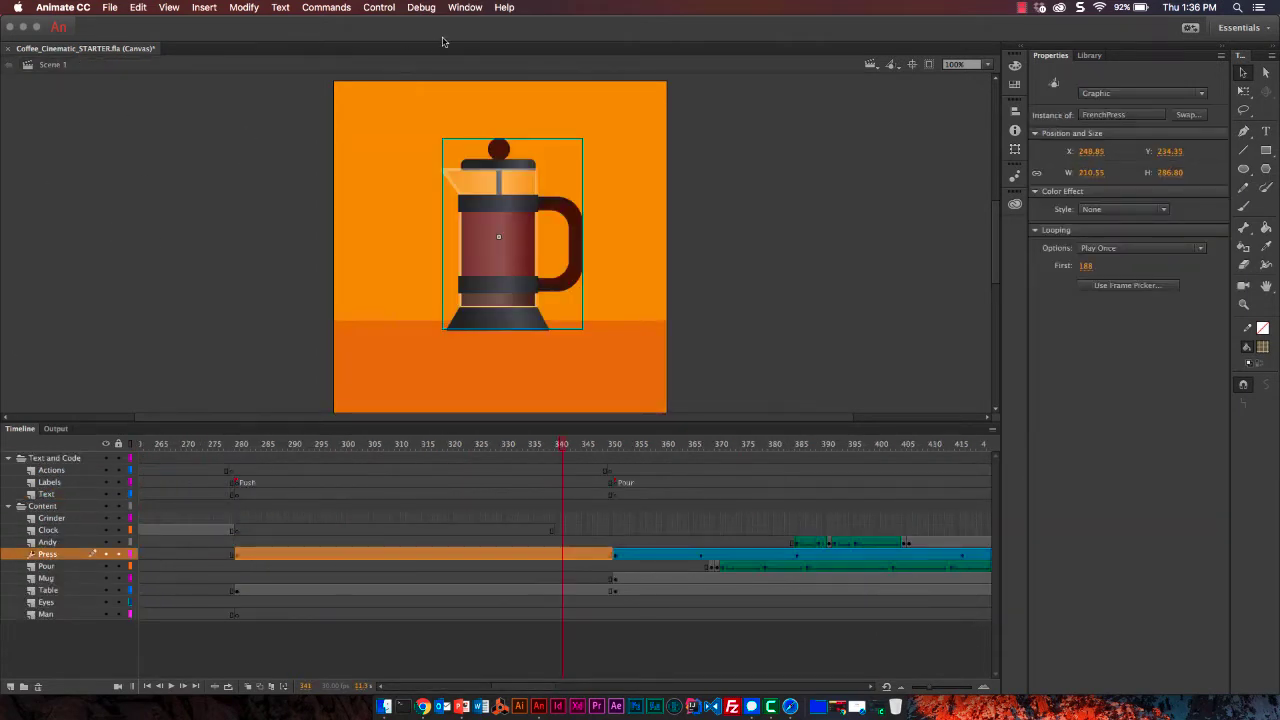
{"action": "left_click", "coordinate": [377, 7]}
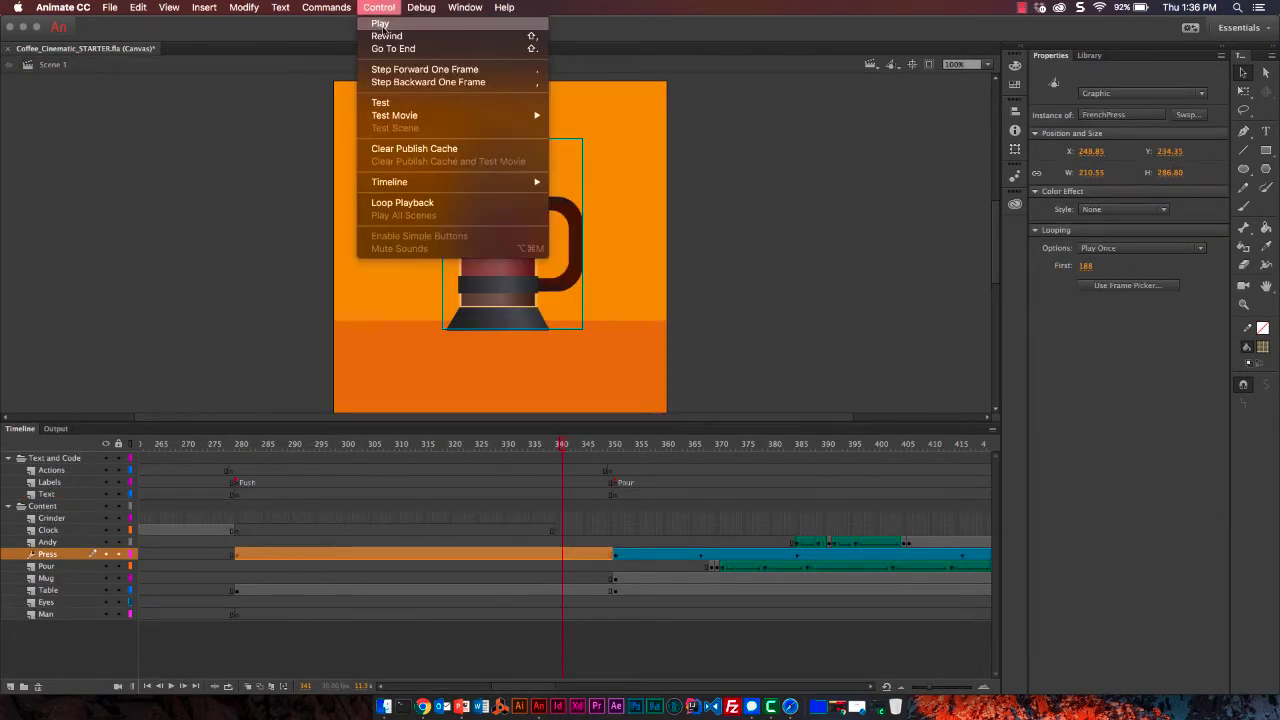
{"action": "left_click", "coordinate": [431, 103]}
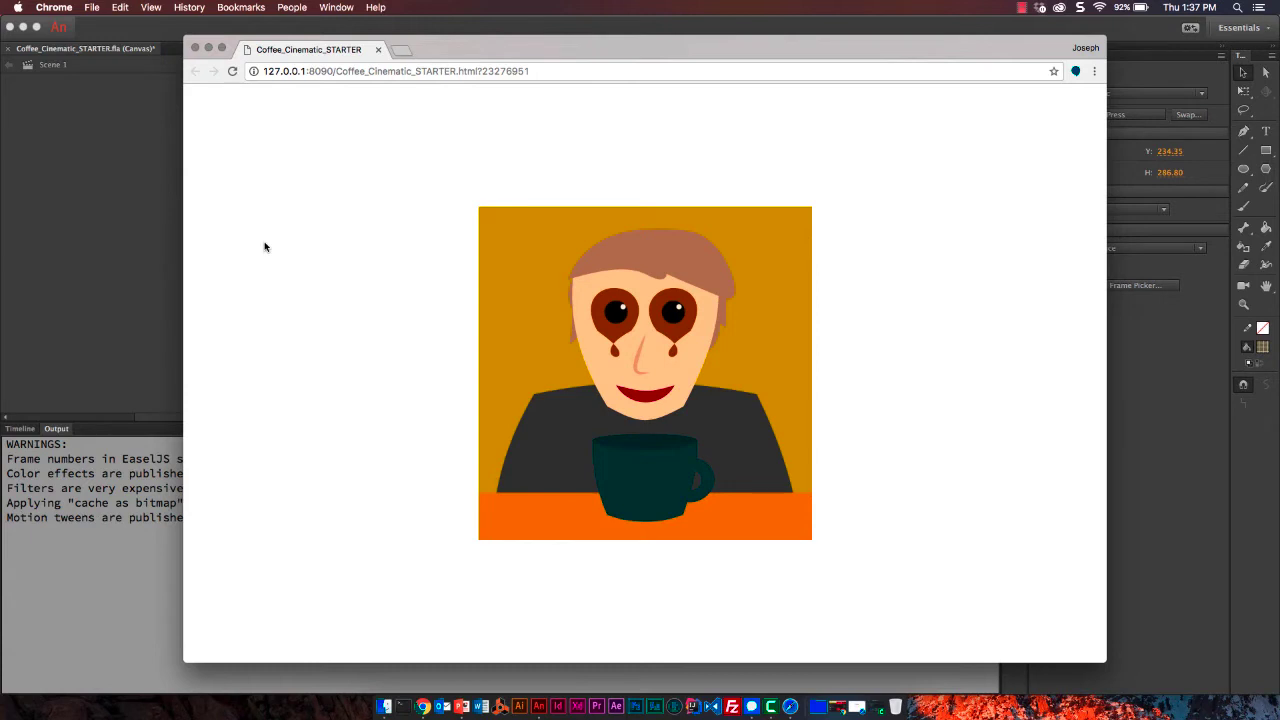
{"action": "left_click", "coordinate": [231, 72]}
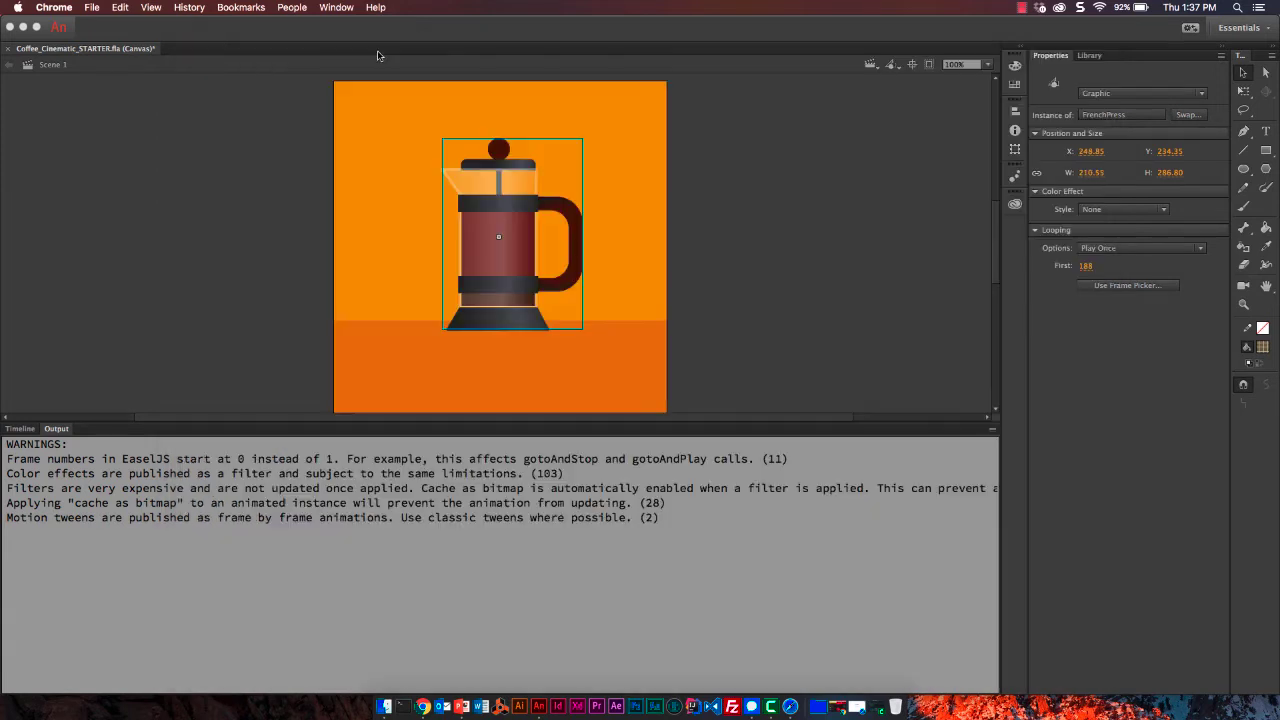
{"action": "left_click", "coordinate": [378, 49]}
{"action": "left_click", "coordinate": [115, 322]}
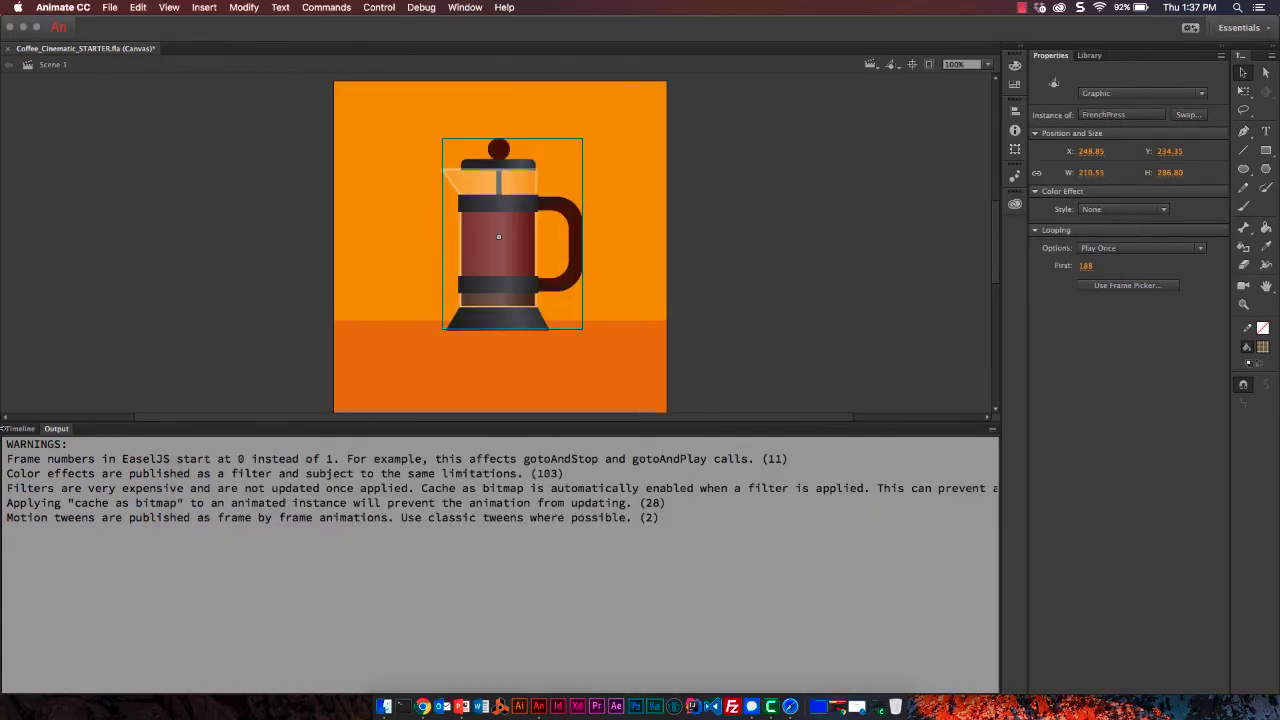
Bring back the timeline with the Content folder collapsed, reduce its height slightly and recenter the stage
{"action": "left_click", "coordinate": [20, 428]}
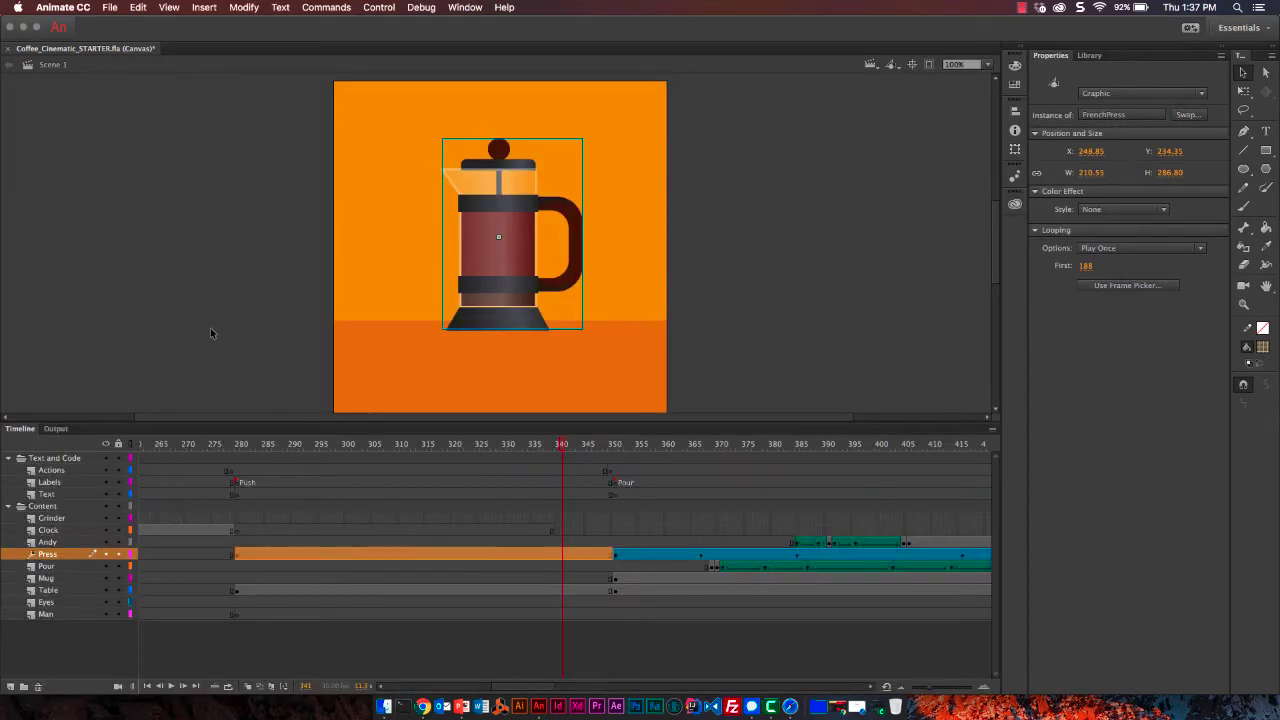
{"action": "left_click", "coordinate": [55, 471]}
{"action": "left_click", "coordinate": [9, 507]}
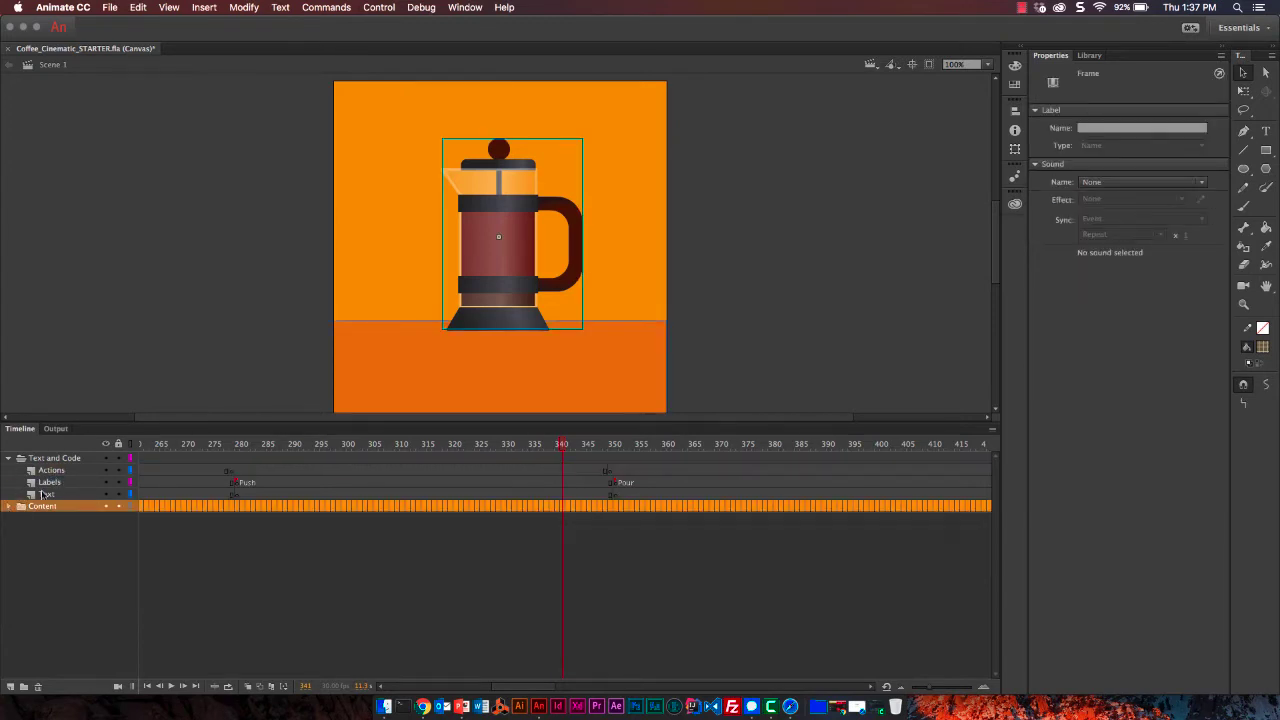
{"action": "left_click_drag", "start_coordinate": [151, 426], "coordinate": [151, 456]}
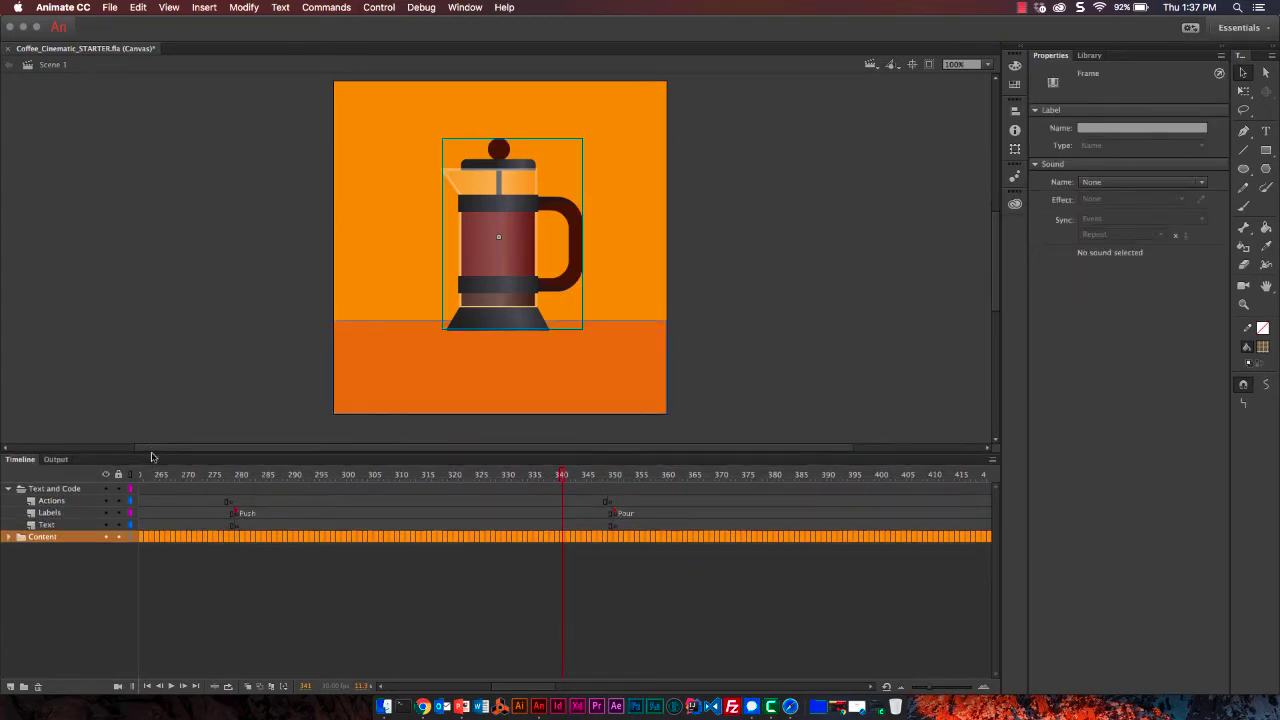
{"action": "left_click", "coordinate": [912, 66]}
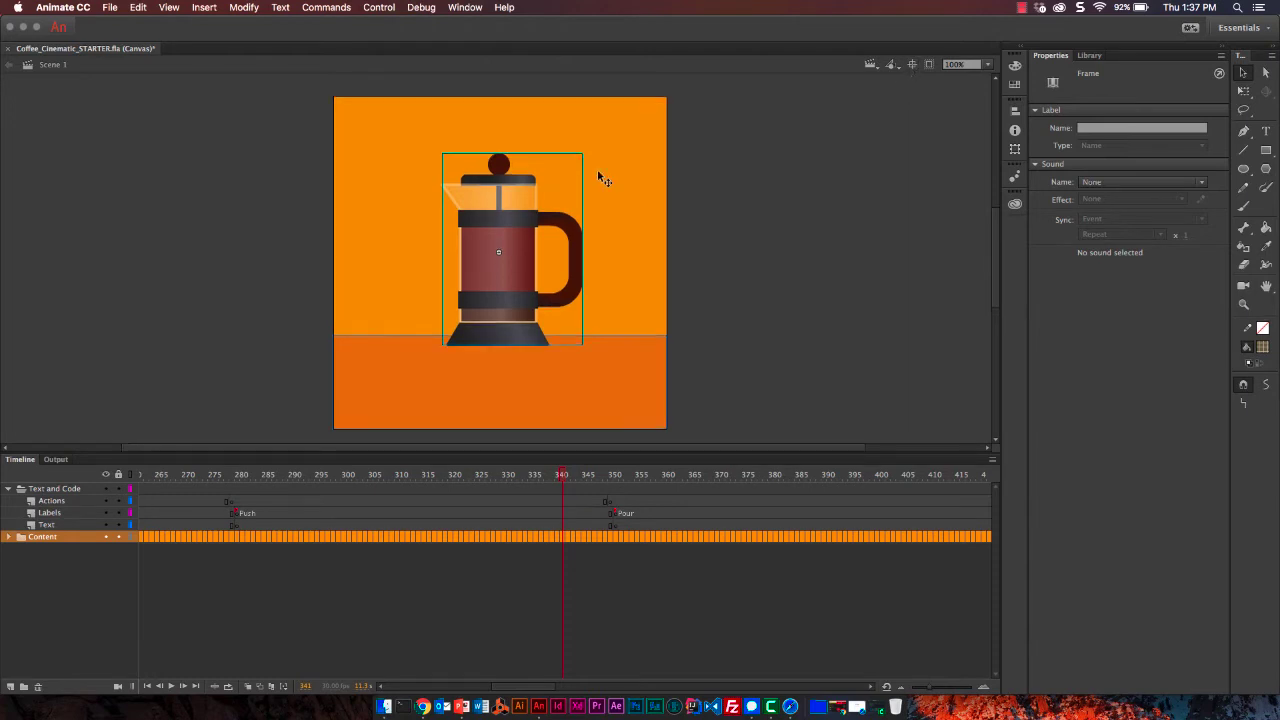
Select the Actions layer in the Text and Code folder and show its first frames
{"action": "left_click", "coordinate": [13, 490]}
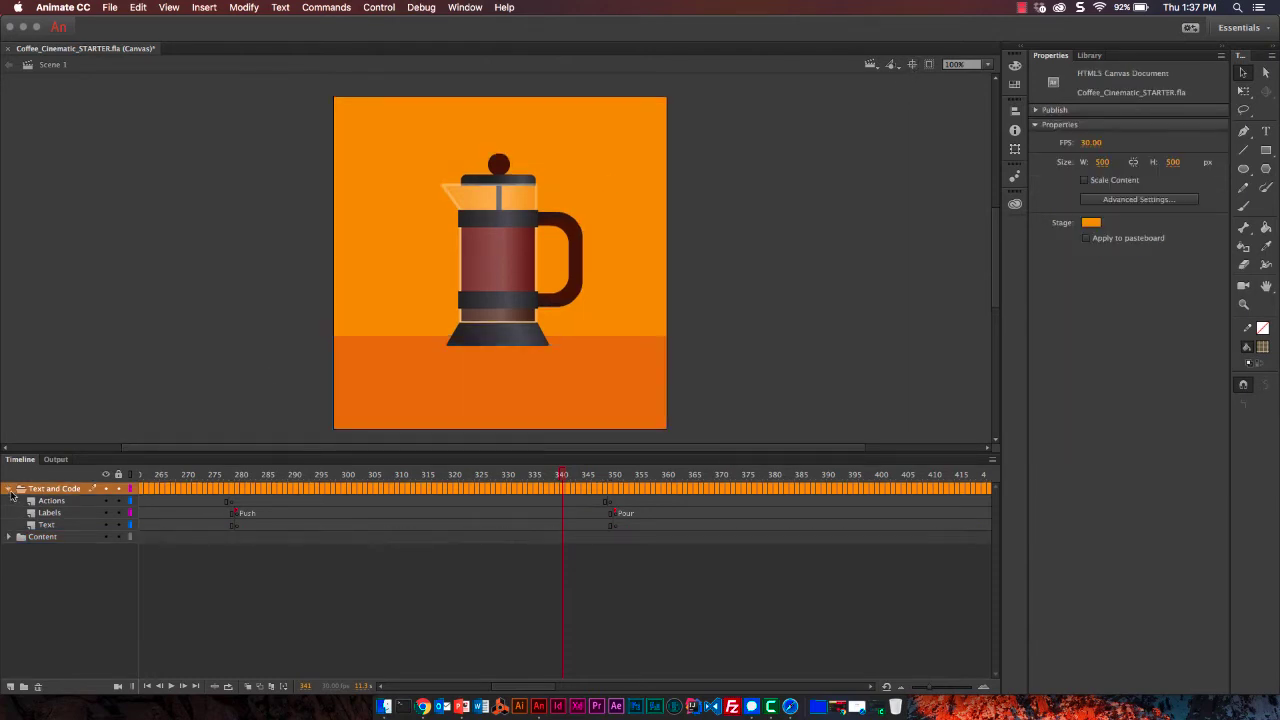
{"action": "left_click", "coordinate": [9, 488]}
{"action": "left_click", "coordinate": [9, 488]}
{"action": "left_click", "coordinate": [52, 500]}
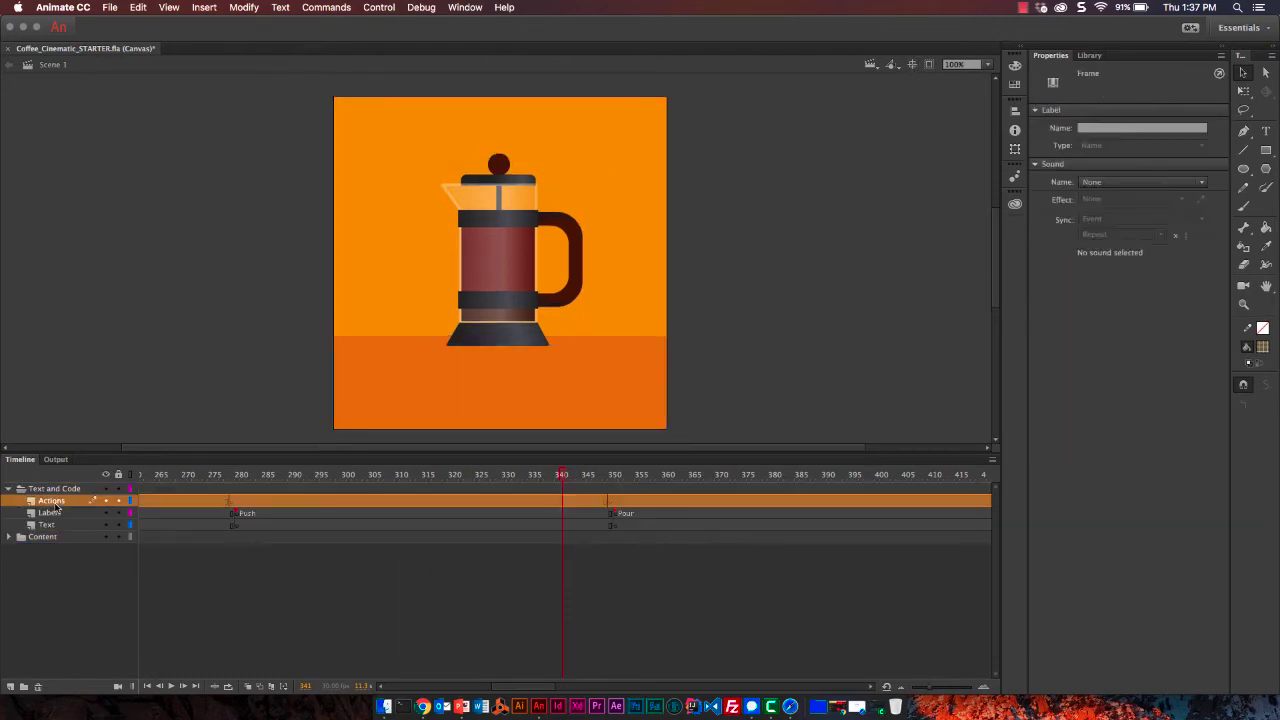
{"action": "scroll", "coordinate": [244, 515], "scroll_direction": "left", "scroll_amount": 15}
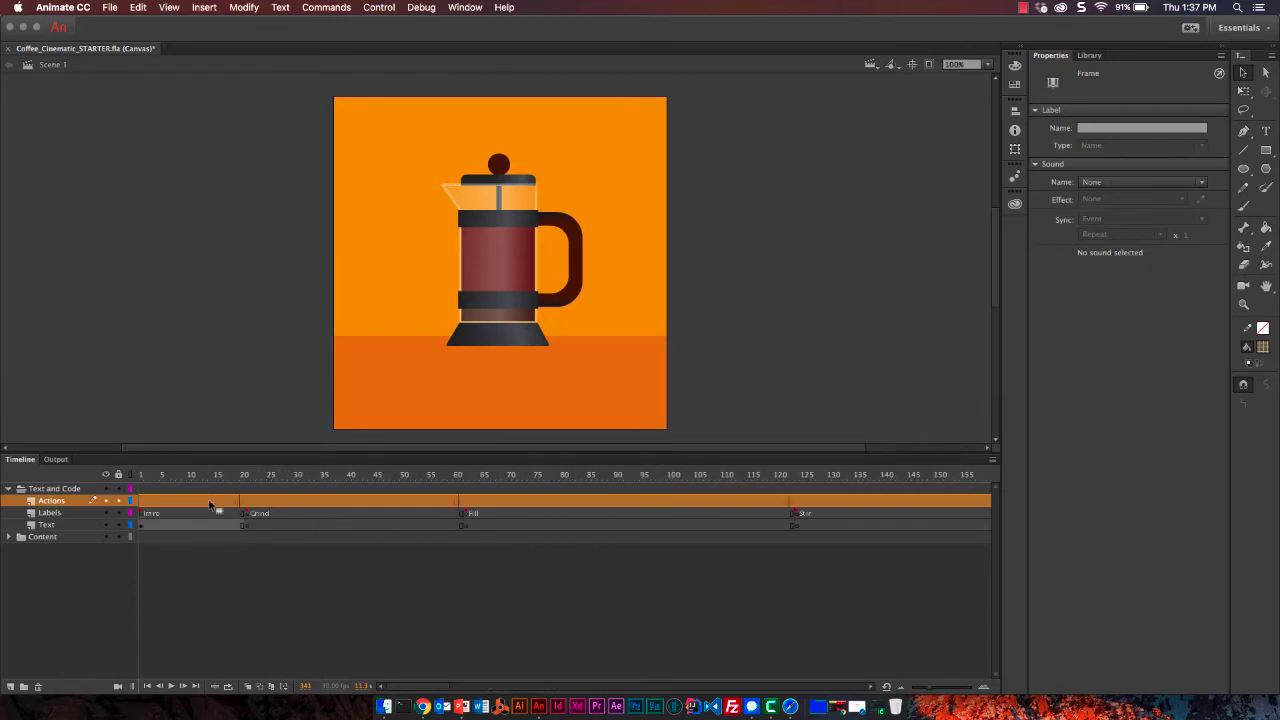
Select frame 1 of the Actions layer and open the code editor for it
{"action": "left_click", "coordinate": [142, 500]}
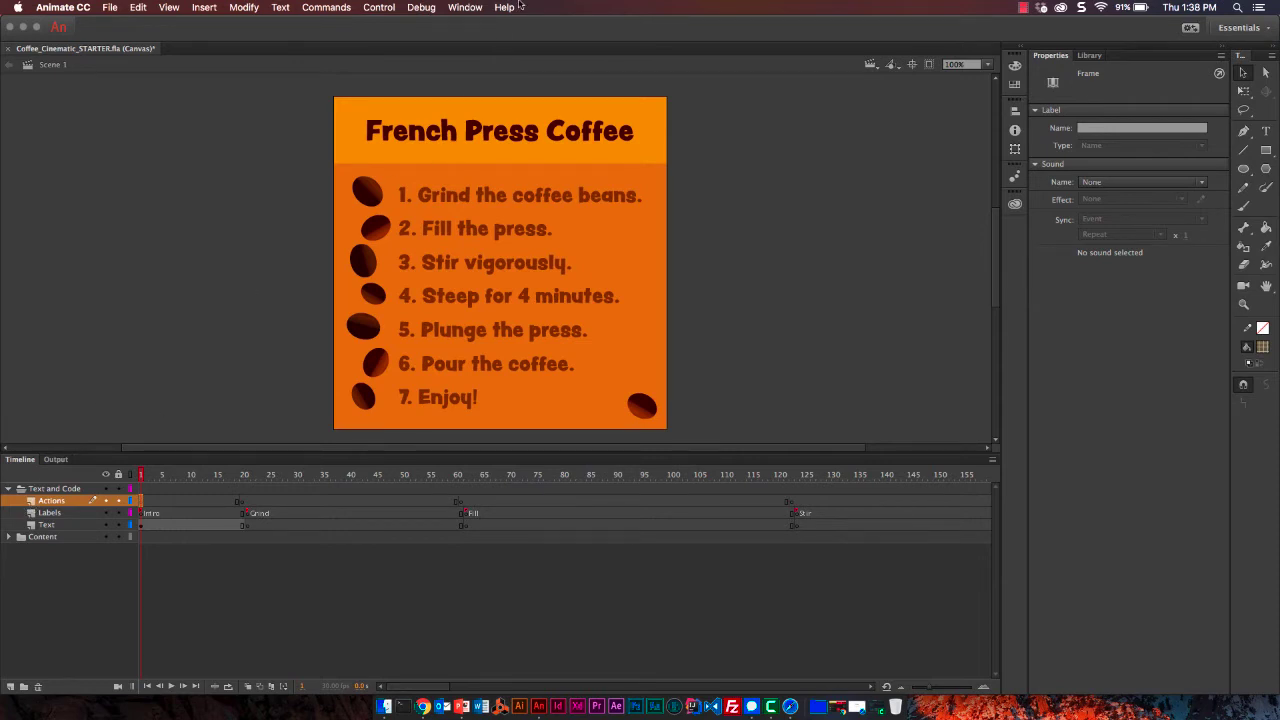
{"action": "left_click", "coordinate": [476, 9]}
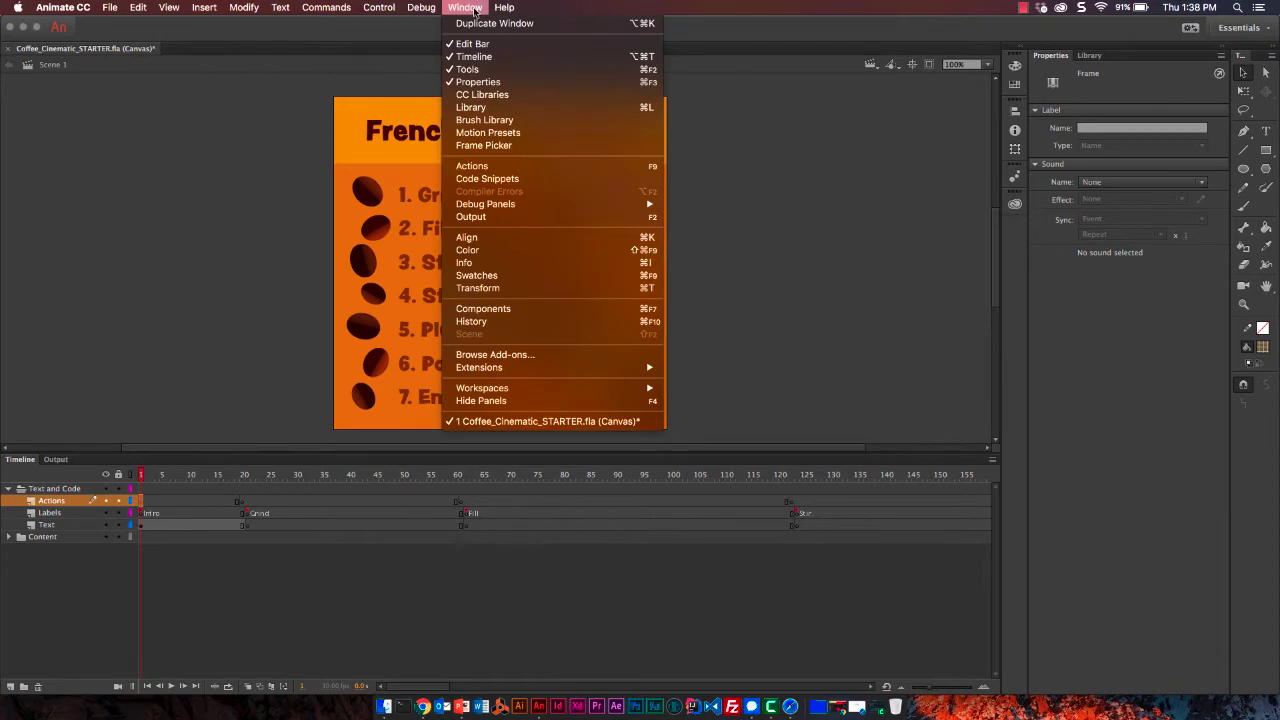
{"action": "left_click", "coordinate": [490, 166]}
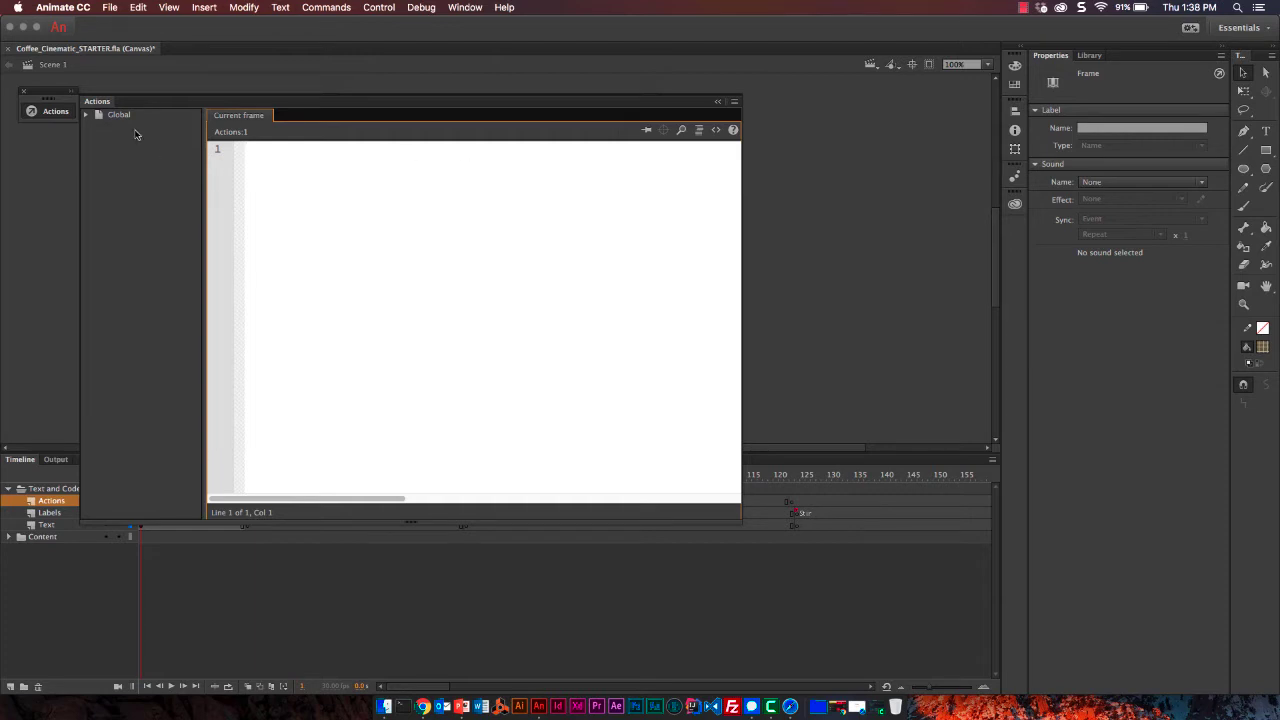
Declare the variable in the Global script with the line "var playAll = false;"
{"action": "left_click", "coordinate": [87, 115]}
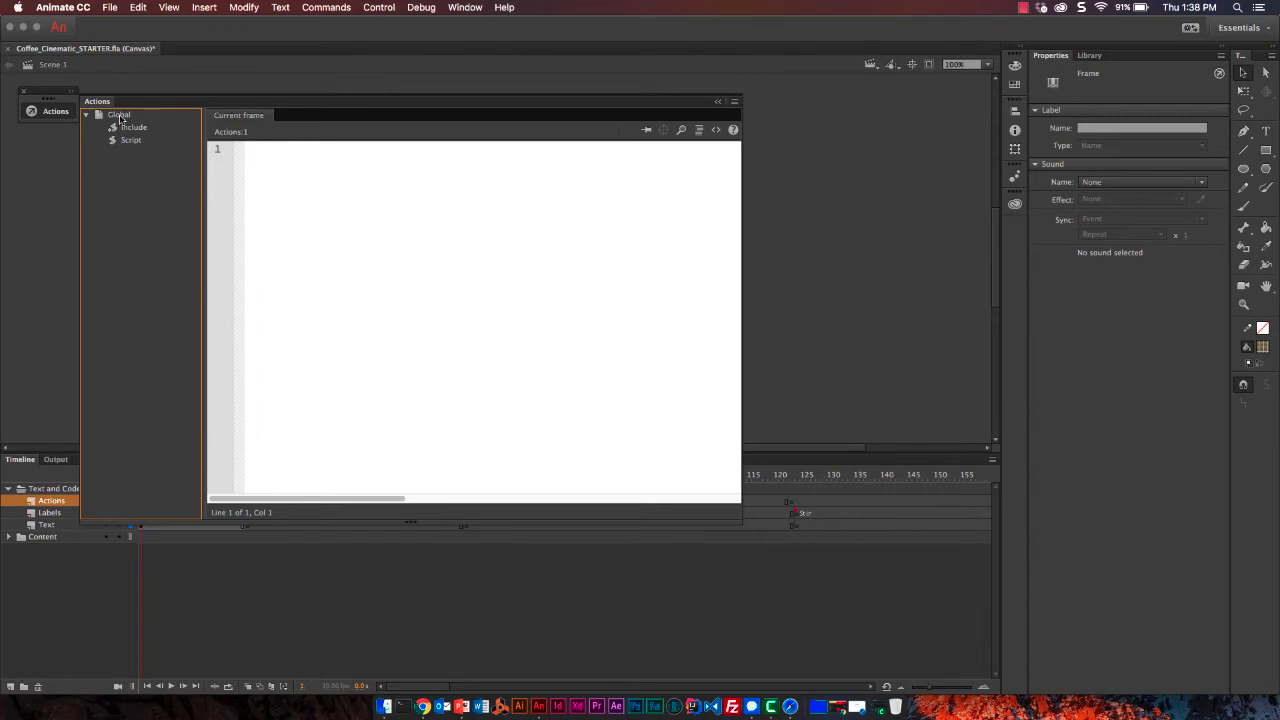
{"action": "left_click", "coordinate": [86, 115]}
{"action": "left_click", "coordinate": [86, 117]}
{"action": "left_click", "coordinate": [132, 141]}
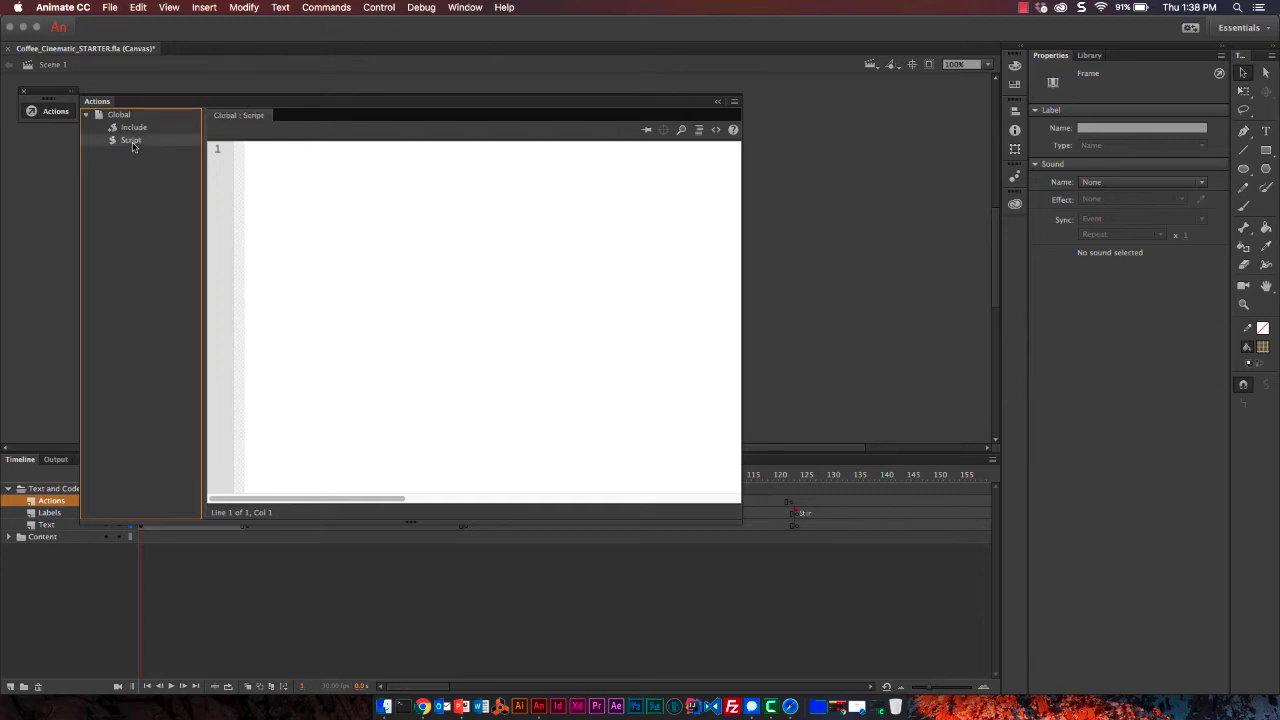
{"action": "left_click", "coordinate": [318, 185]}
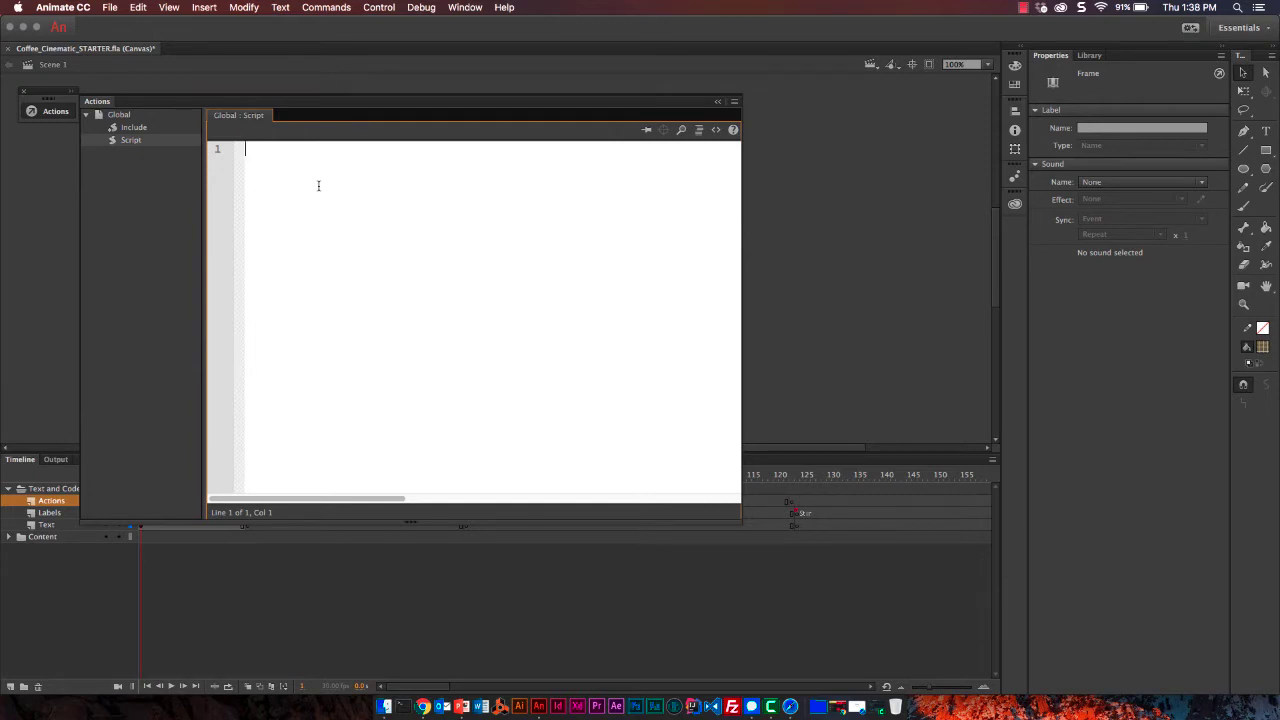
{"action": "type", "text": "var"}
{"action": "type", "text": "playAll = false;"}
{"action": "left_click", "coordinate": [124, 305]}
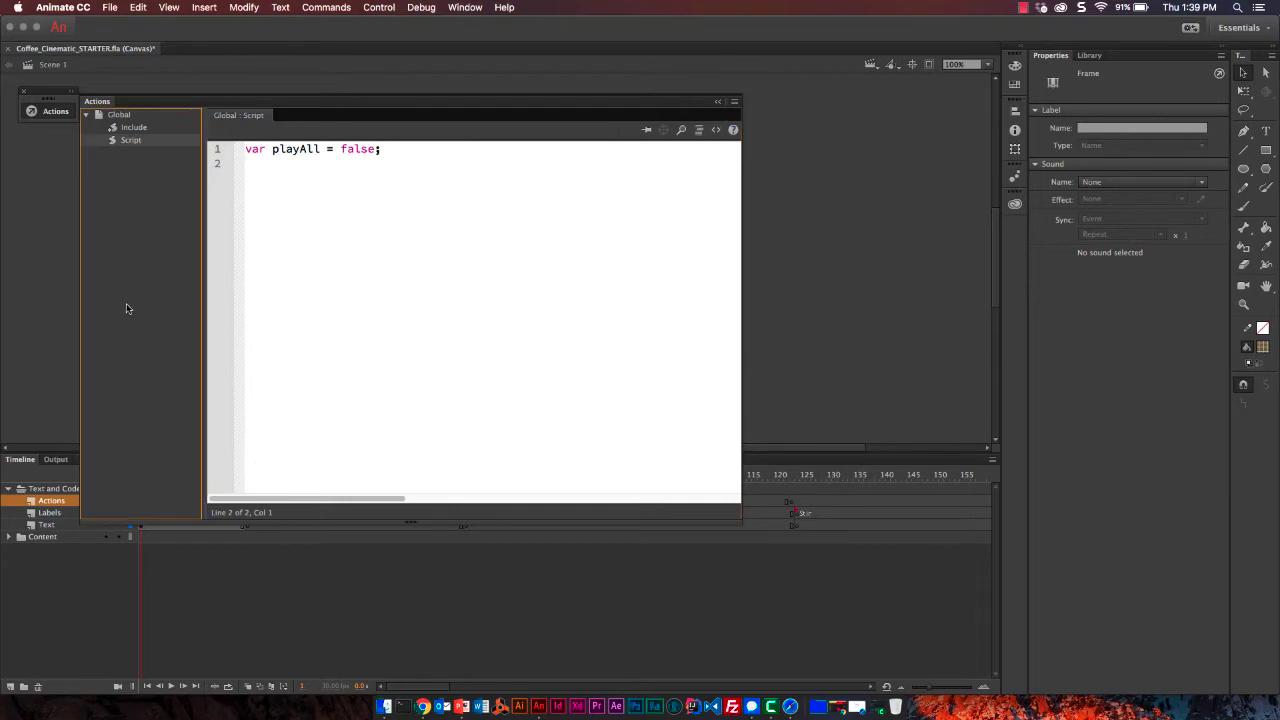
Return to the frame 1 code of the Actions layer and add "this.stop();"
{"action": "left_click", "coordinate": [130, 124]}
{"action": "left_click", "coordinate": [313, 185]}
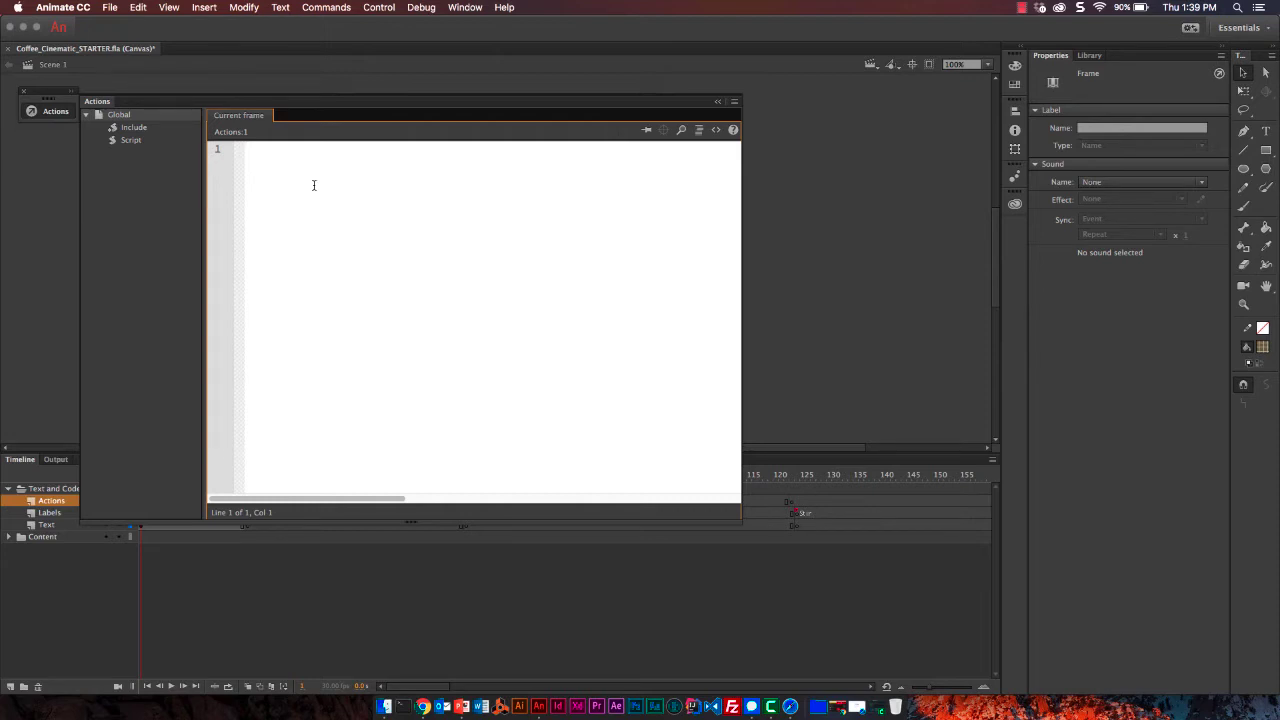
{"action": "type", "text": "this.sy"}
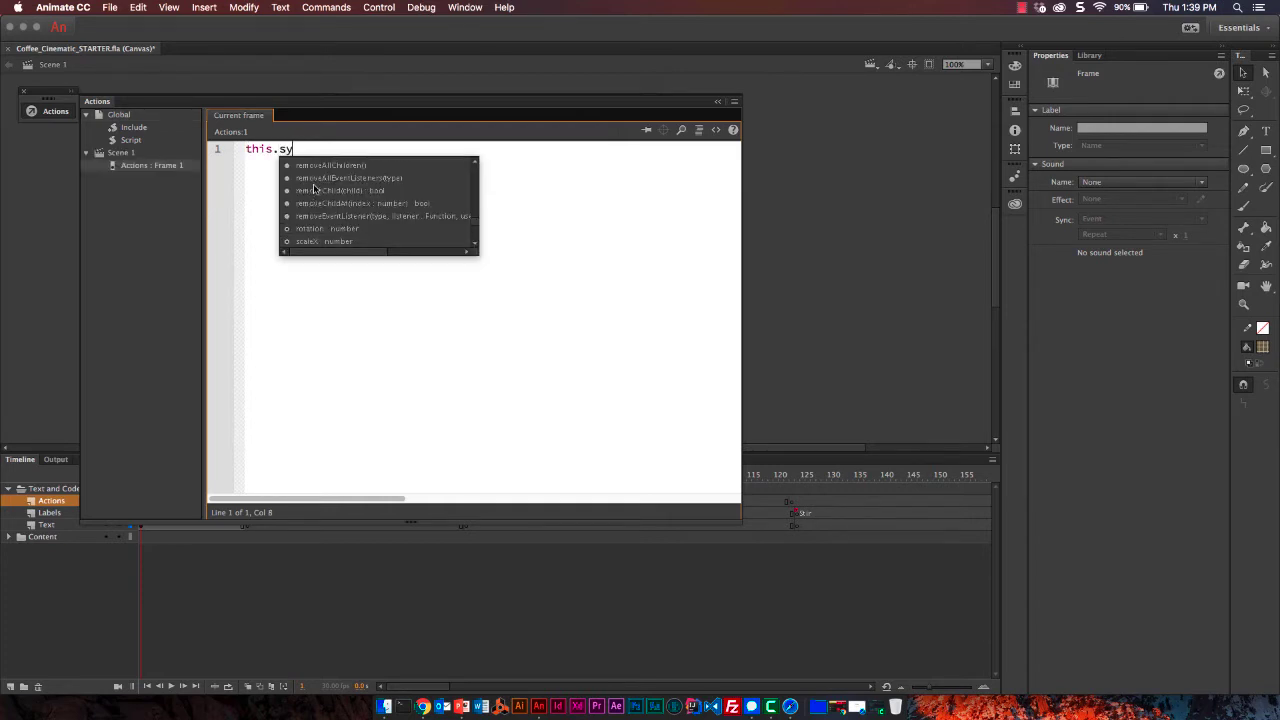
{"action": "key", "text": "BackSpace"}
{"action": "type", "text": "top"}
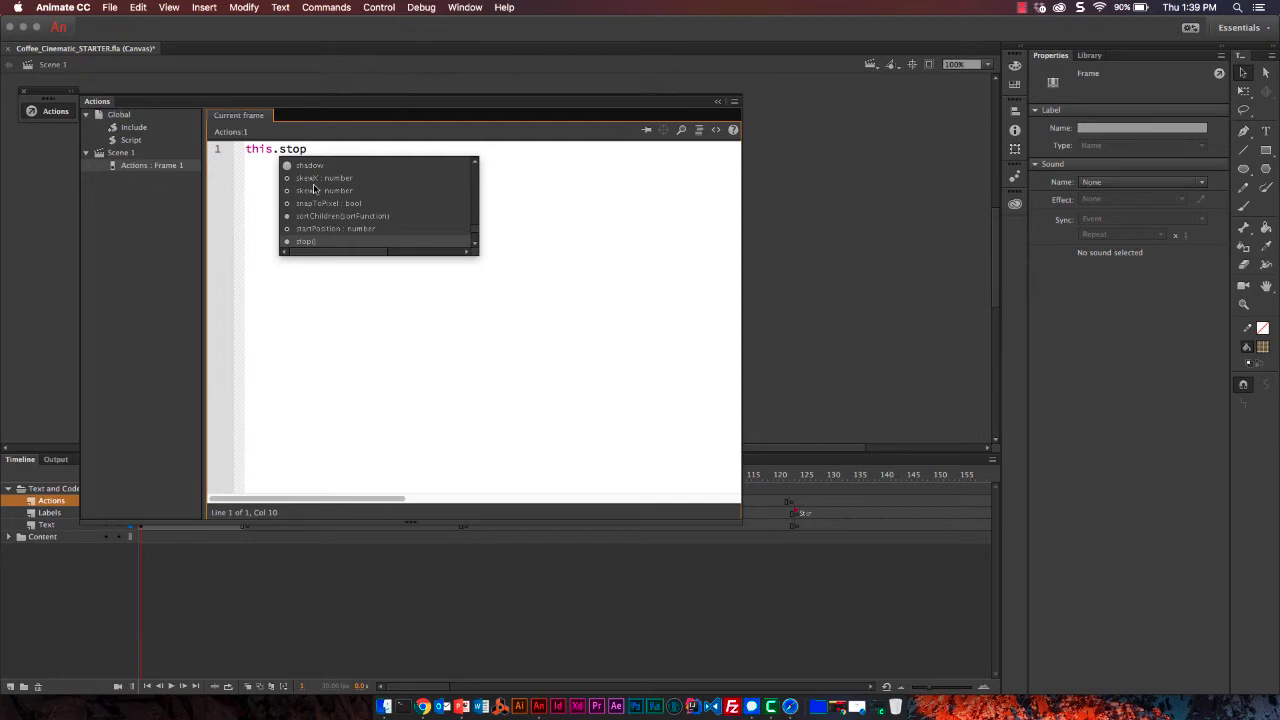
{"action": "type", "text": "();"}
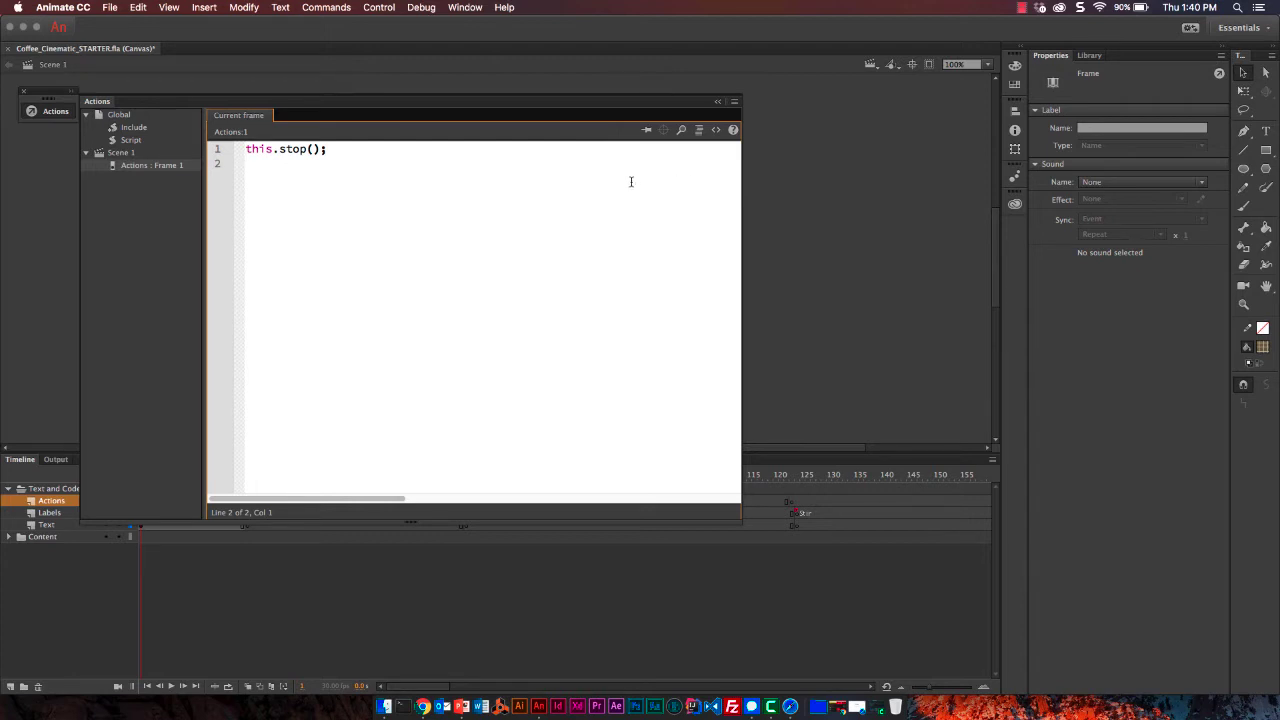
Open the code snippets, collapse the code editor and look through the HTML5 Canvas Timeline Navigation snippets, highlighting Stop at this Frame
{"action": "left_click", "coordinate": [715, 131]}
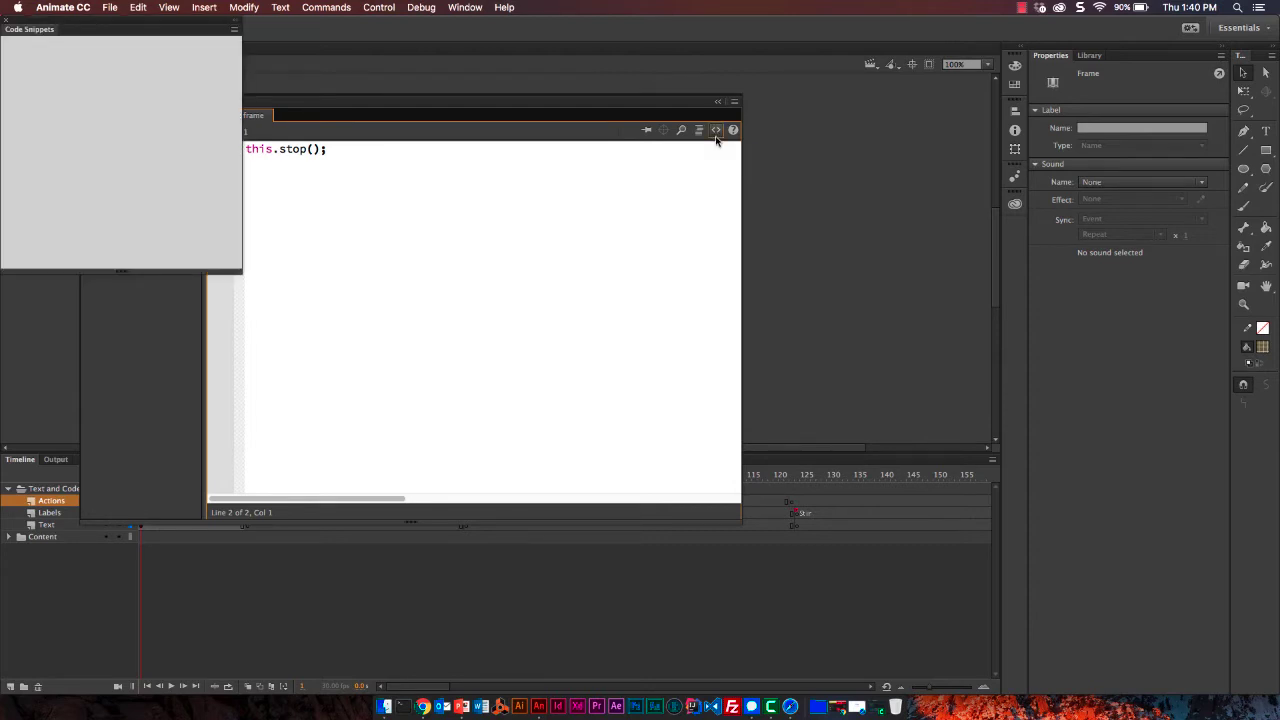
{"action": "left_click", "coordinate": [716, 101]}
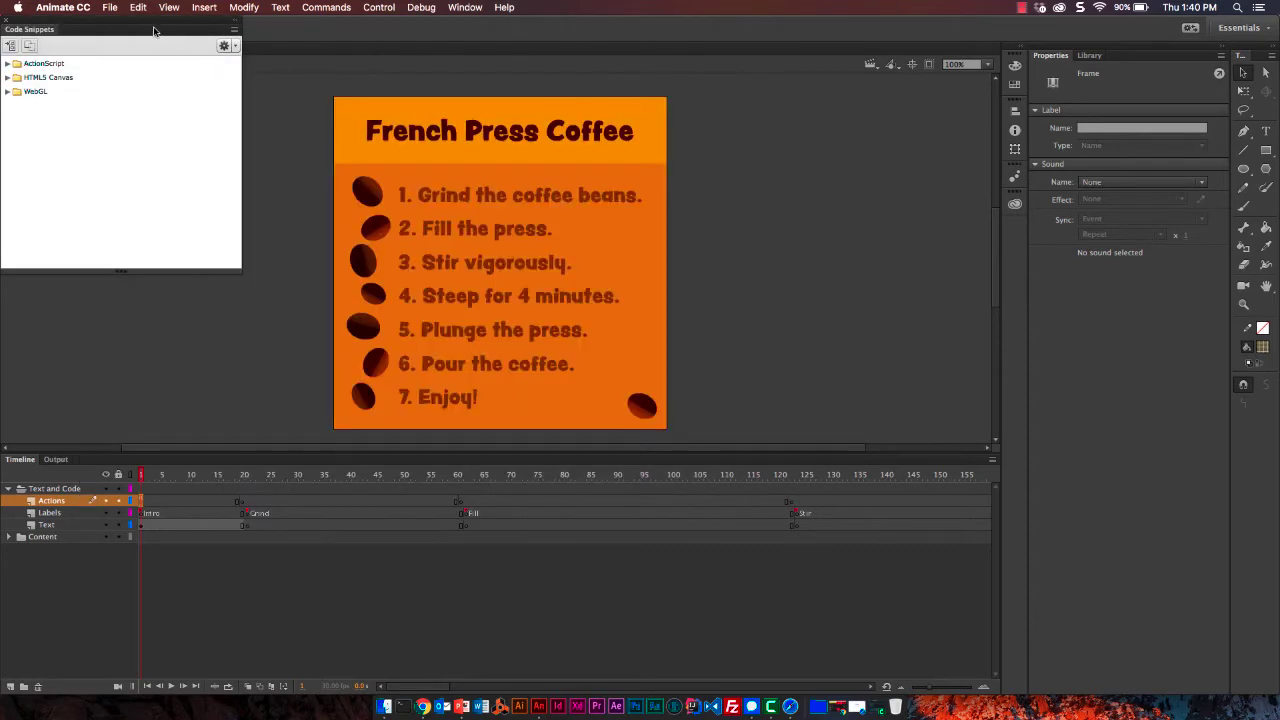
{"action": "left_click", "coordinate": [457, 10]}
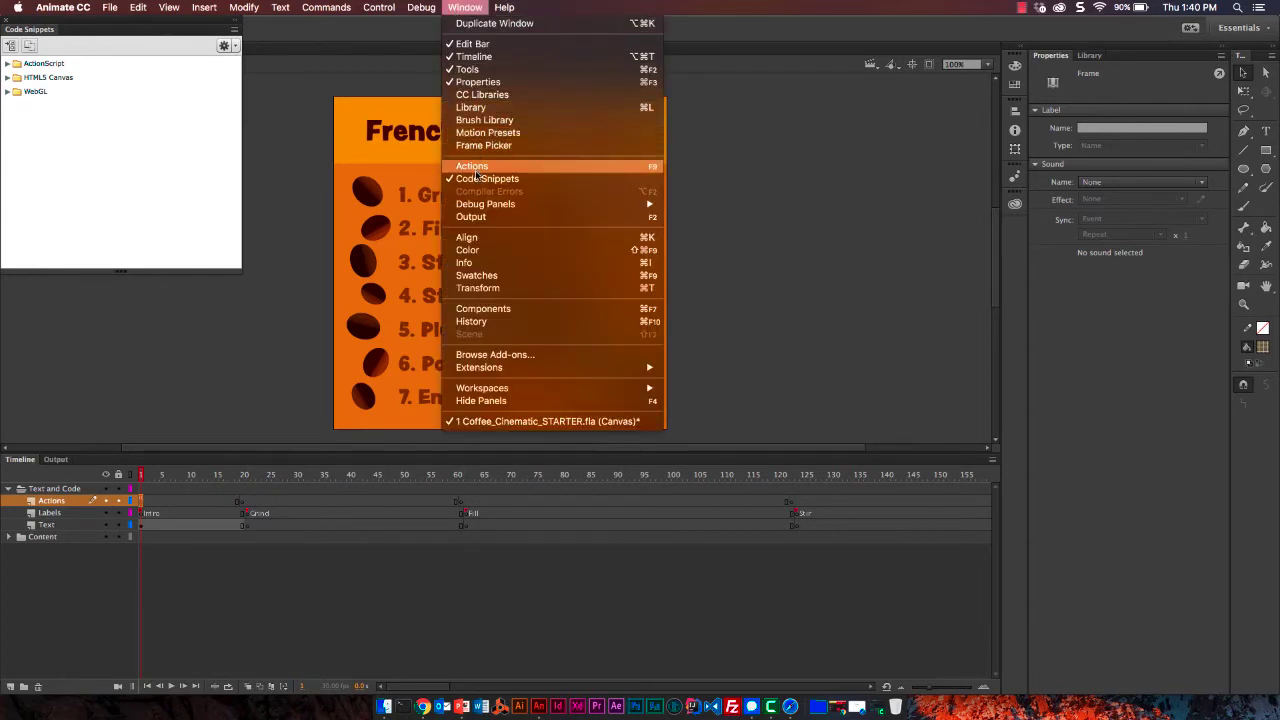
{"action": "left_click", "coordinate": [127, 21]}
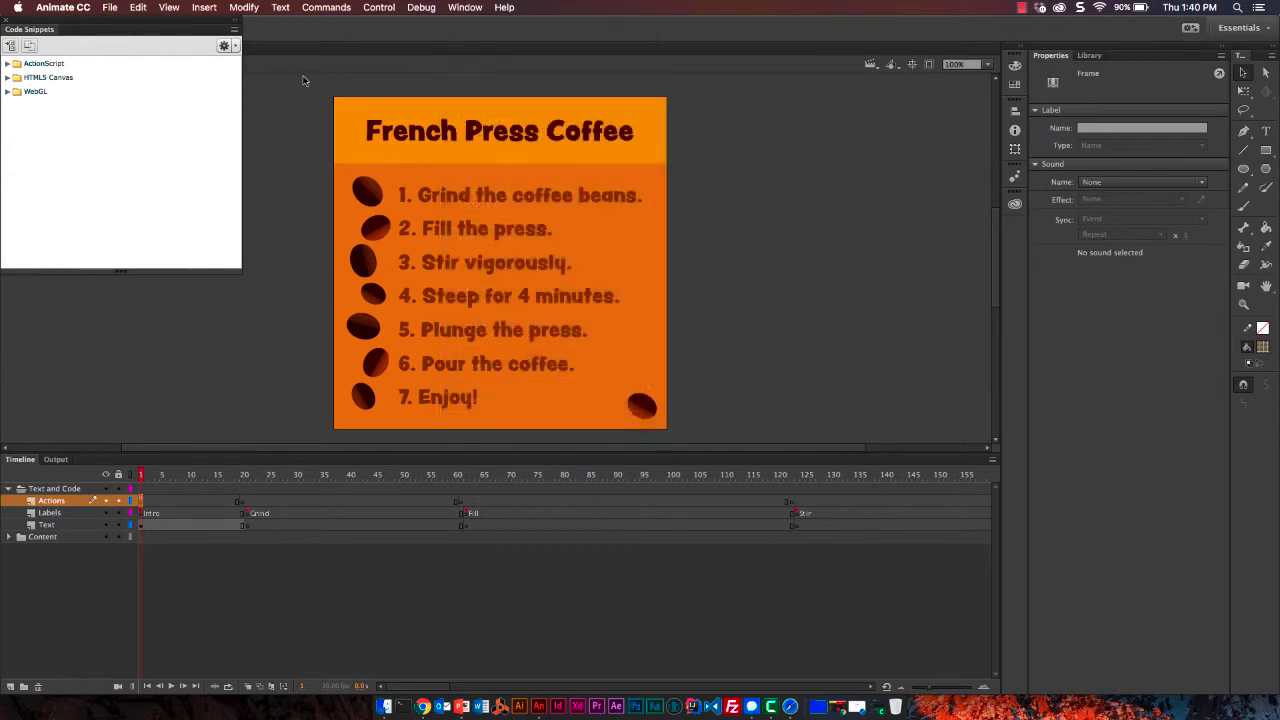
{"action": "left_click", "coordinate": [7, 78]}
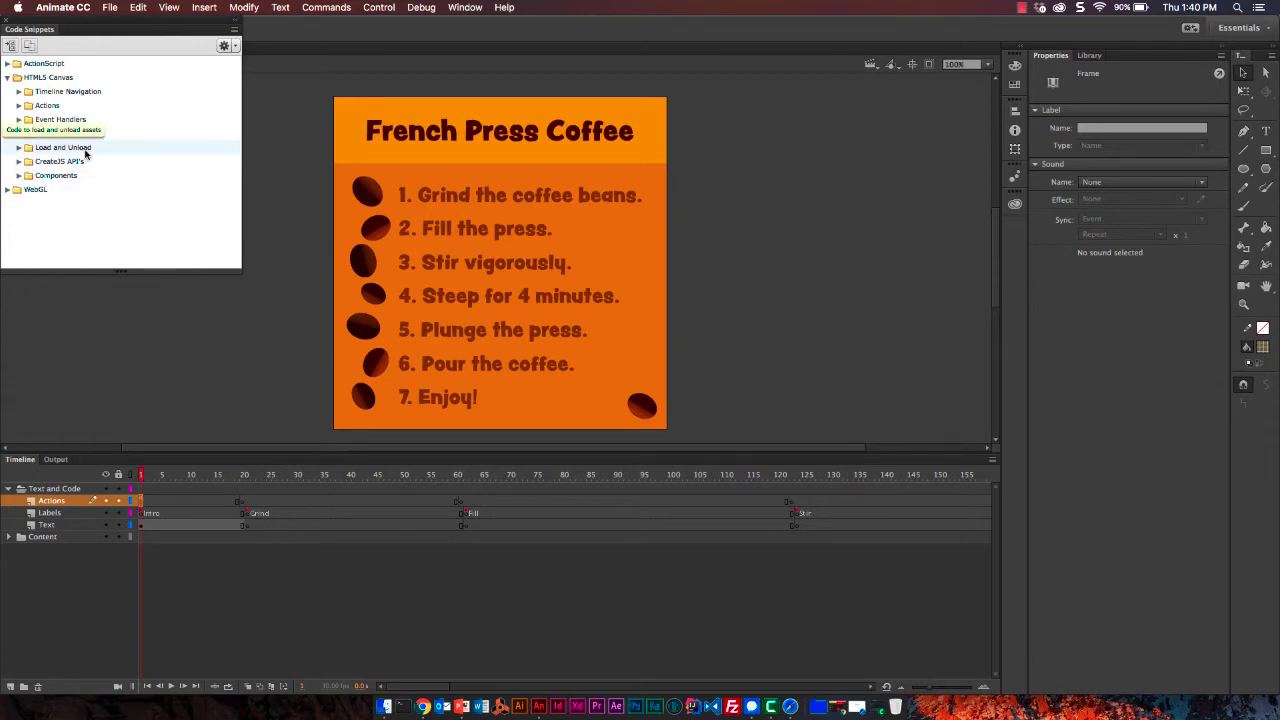
{"action": "left_click", "coordinate": [18, 91]}
{"action": "left_click", "coordinate": [79, 106]}
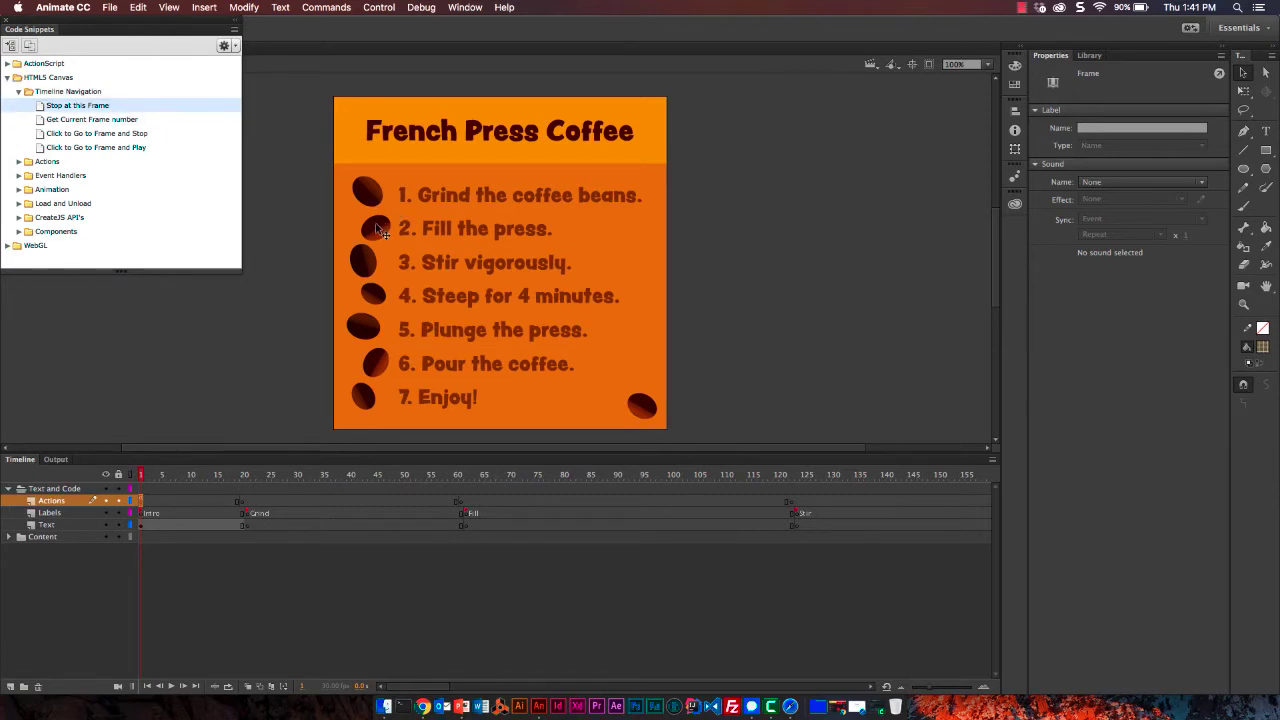
Inspect the instance names of the bean beside "Stir vigorously" and the lone lower bean, ending with the stir bean selected
{"action": "left_click", "coordinate": [366, 266]}
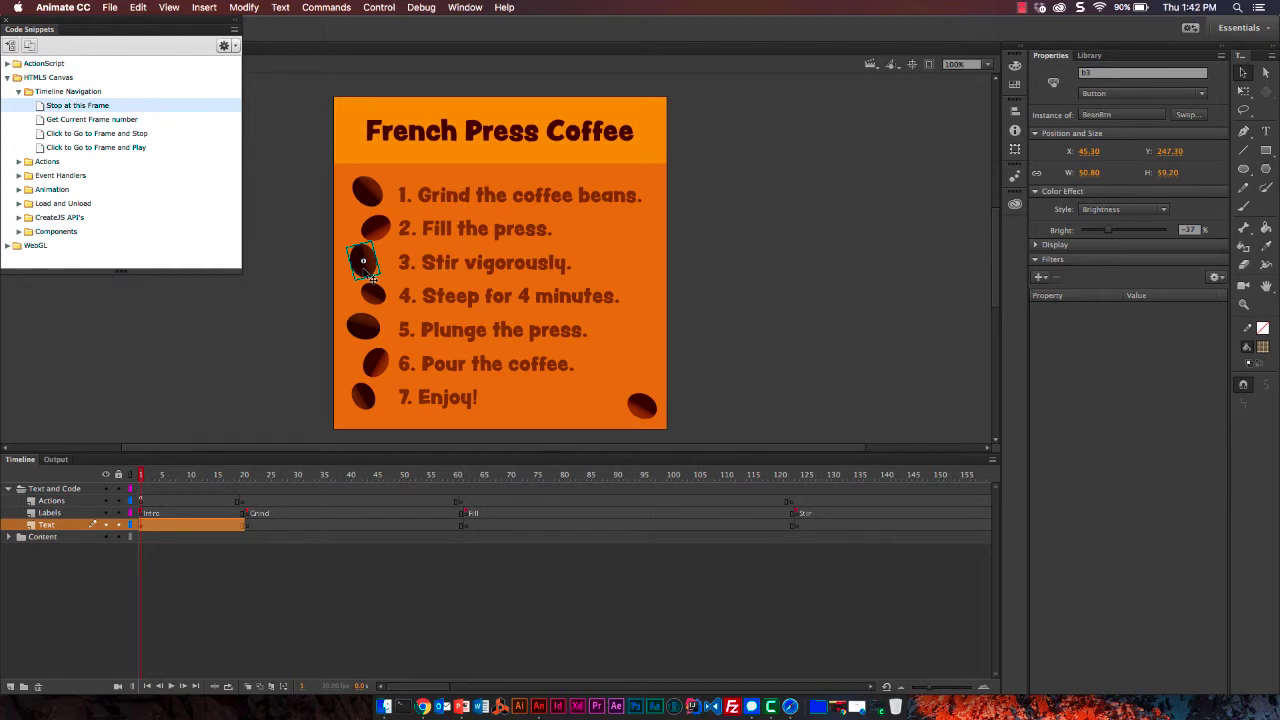
{"action": "left_click", "coordinate": [640, 405]}
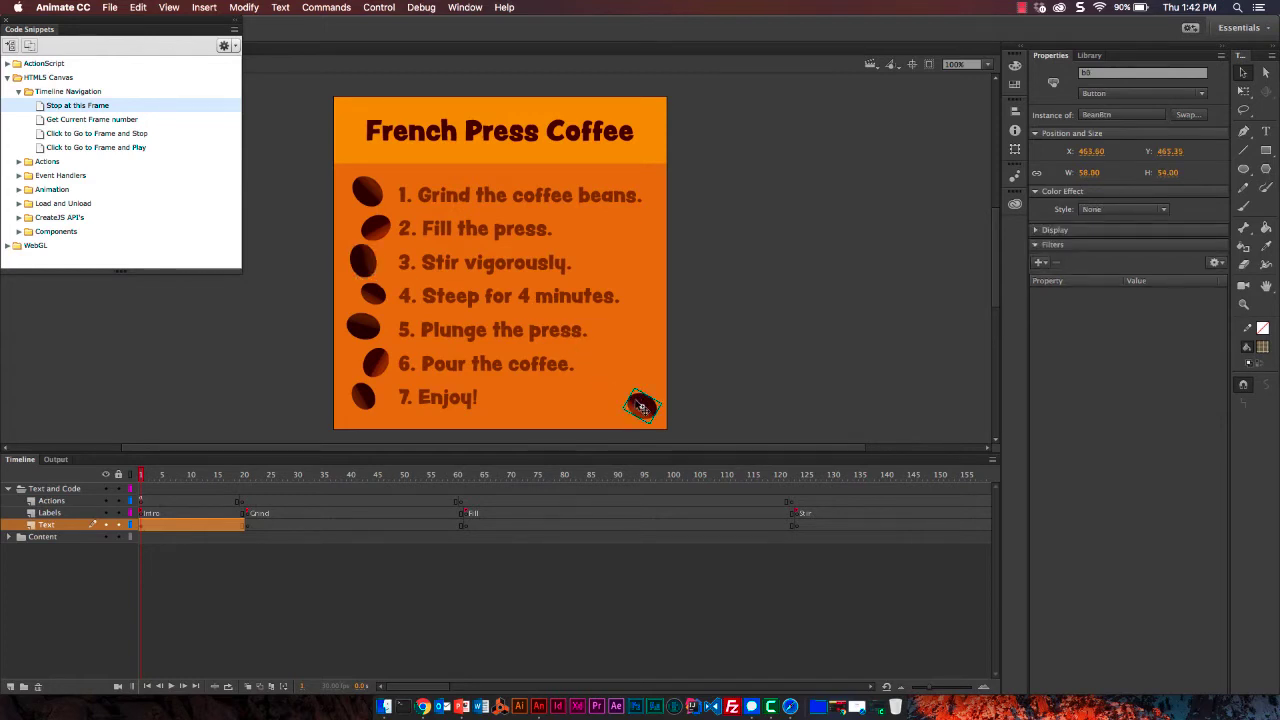
{"action": "left_click", "coordinate": [362, 263]}
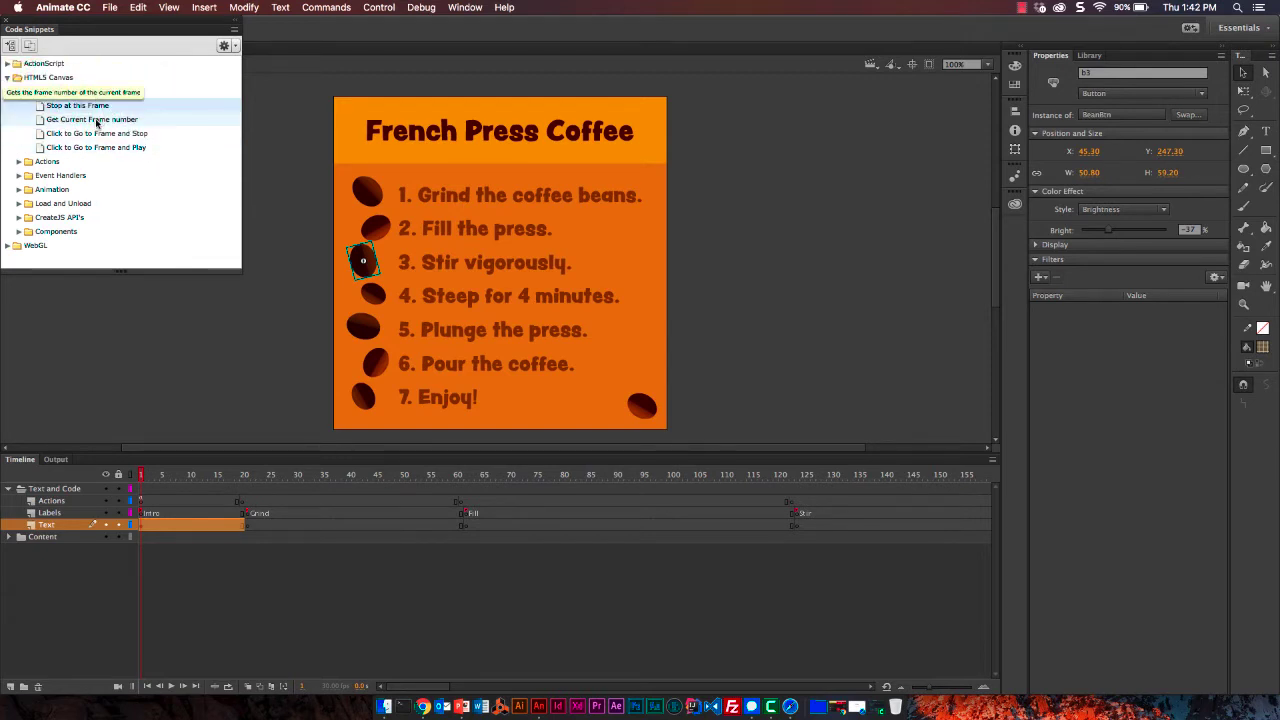
Copy the Click to Go to Frame and Play snippet to the clipboard and close the code snippets
{"action": "left_click", "coordinate": [157, 148]}
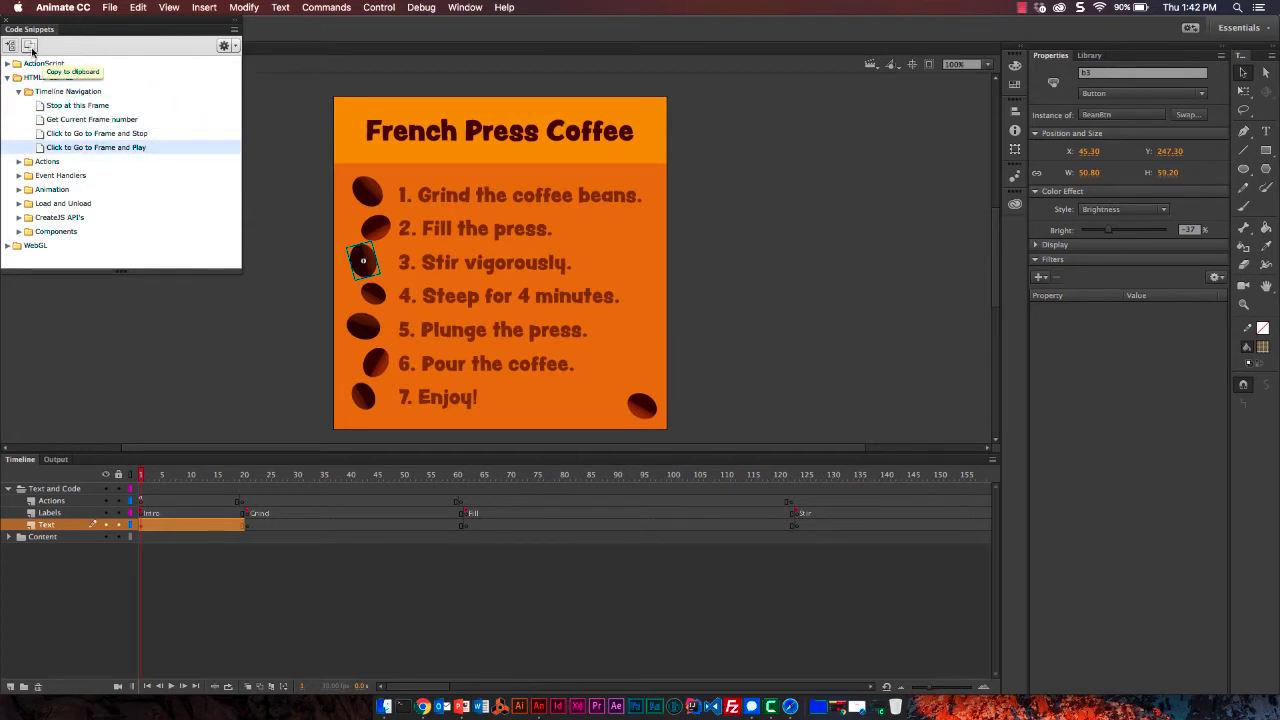
{"action": "left_click", "coordinate": [31, 50]}
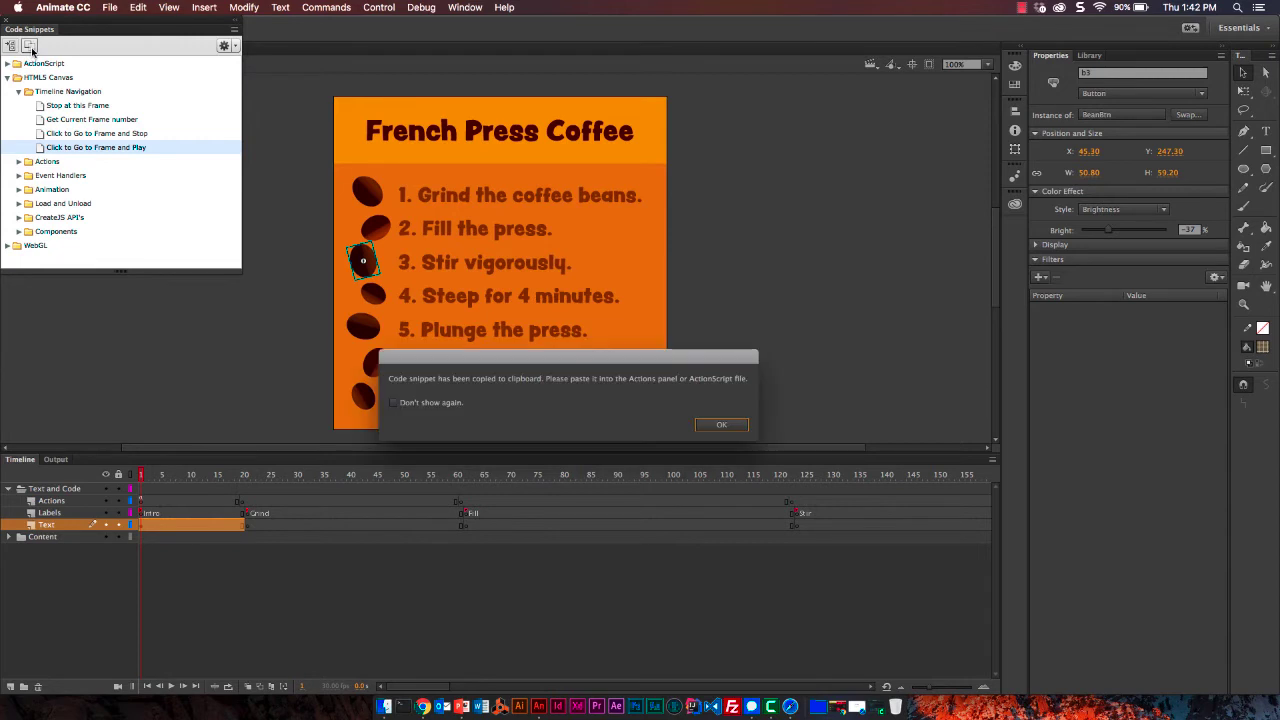
{"action": "left_click", "coordinate": [721, 424]}
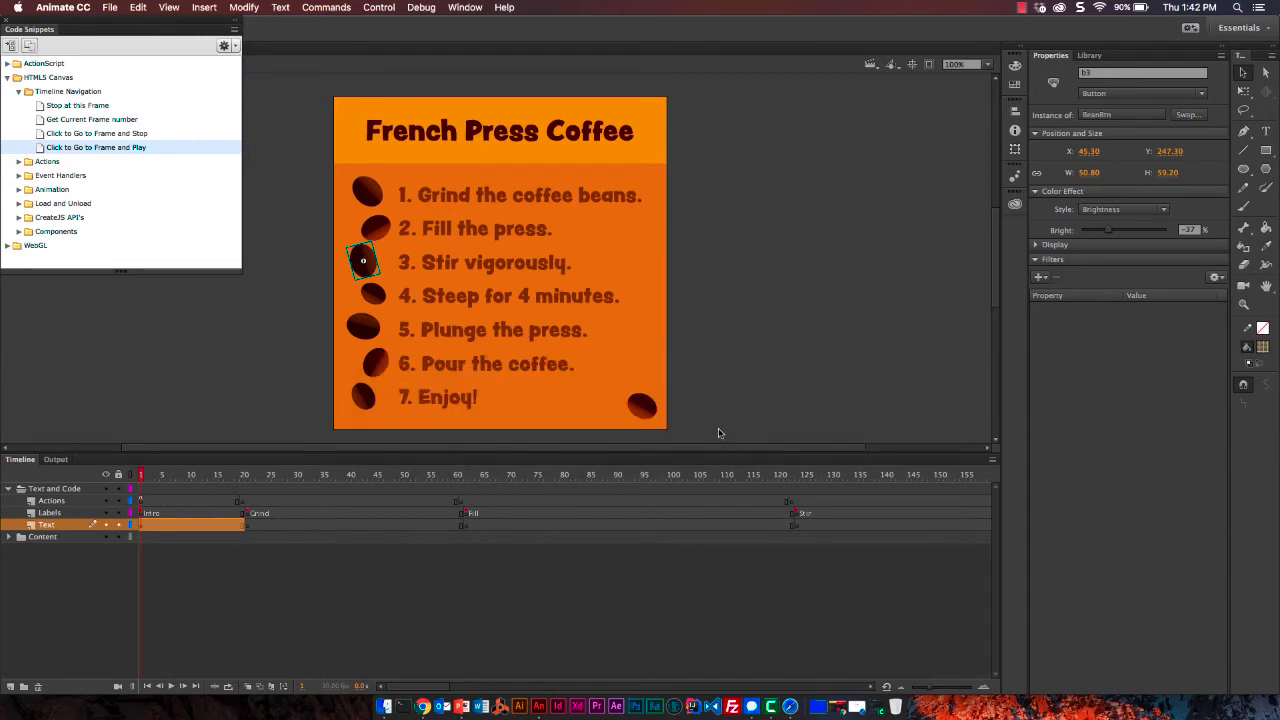
{"action": "left_click", "coordinate": [5, 20]}
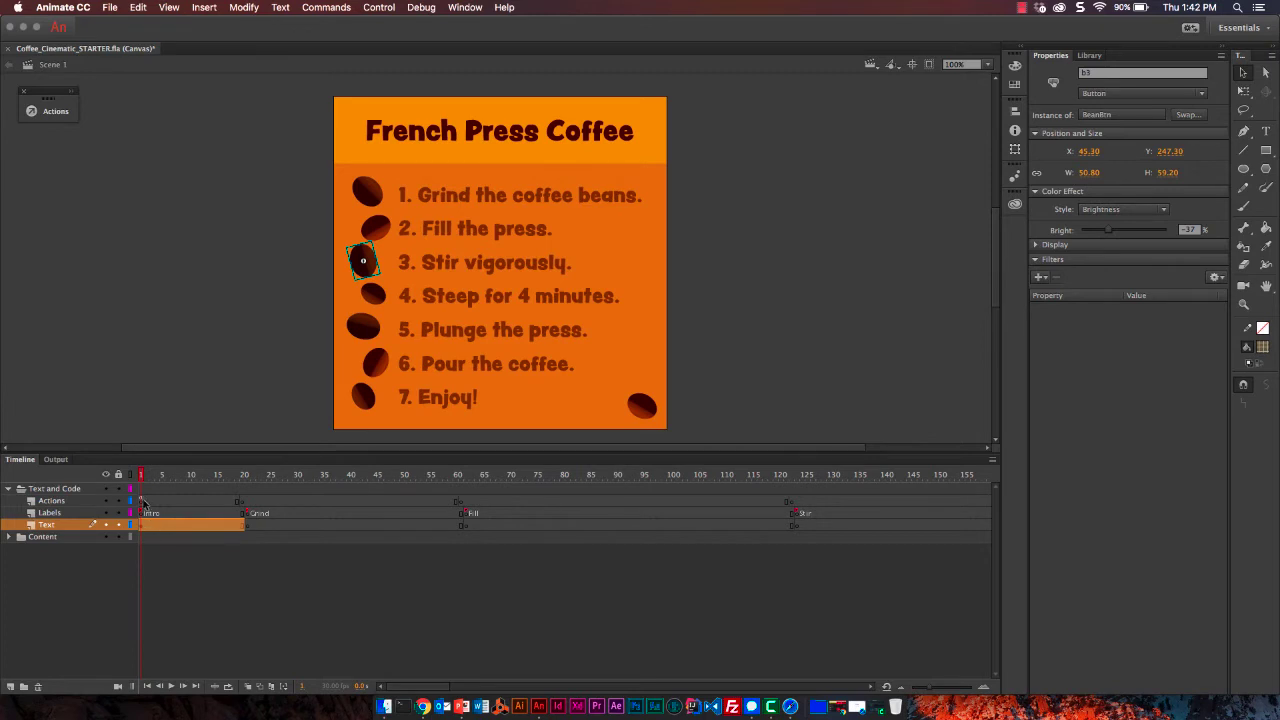
Paste the copied snippet below "this.stop();" in the frame 1 code of the Actions layer
{"action": "left_click", "coordinate": [141, 500]}
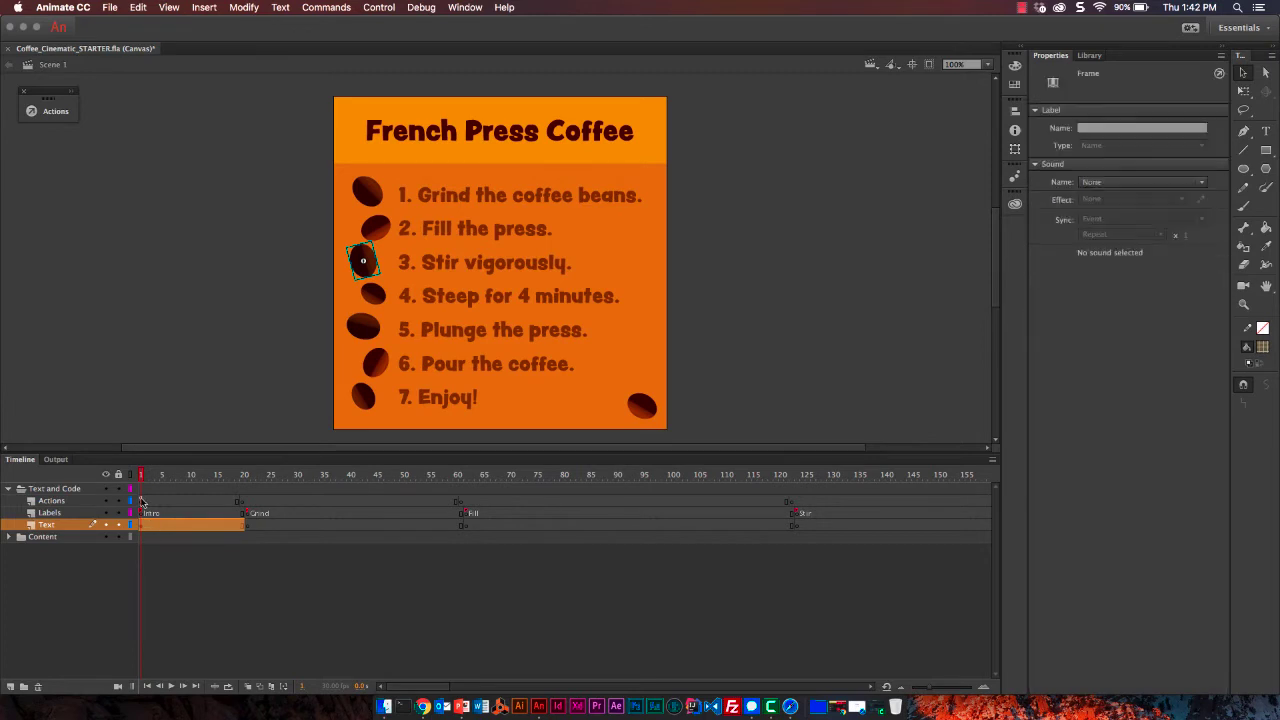
{"action": "left_click", "coordinate": [73, 96]}
{"action": "left_click", "coordinate": [288, 199]}
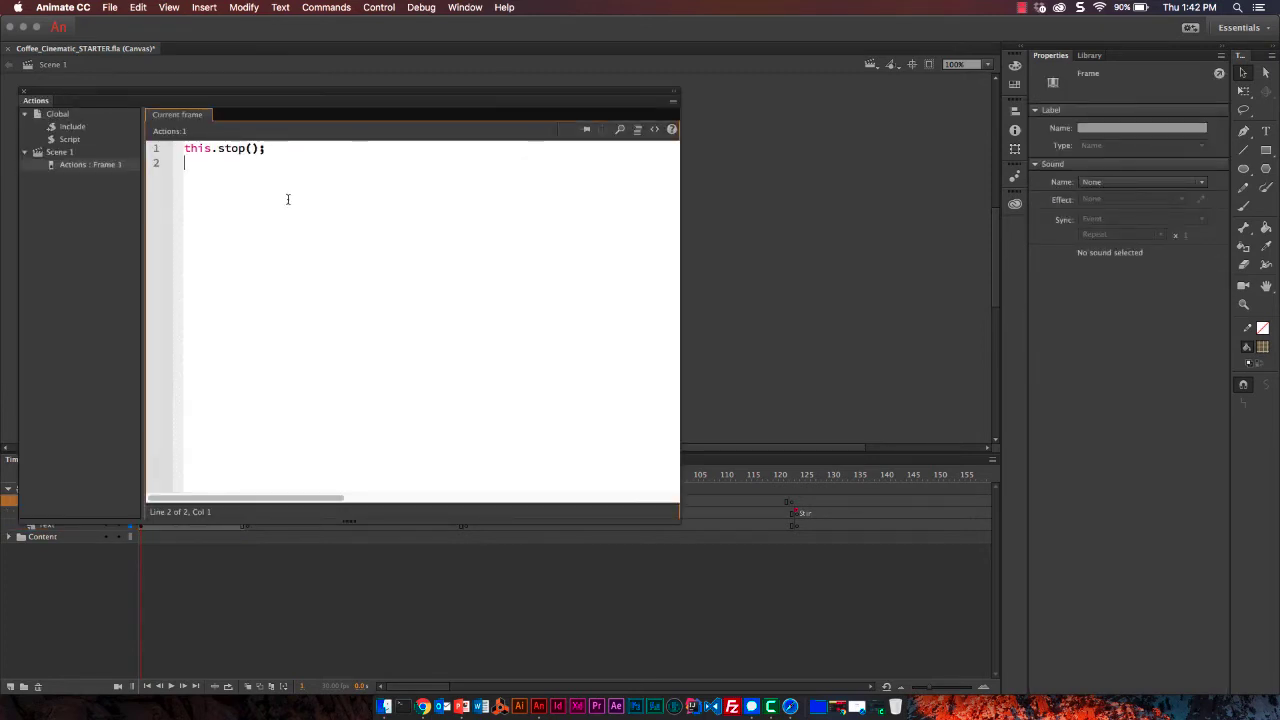
{"action": "key", "text": "Return"}
{"action": "key", "text": "super+v"}
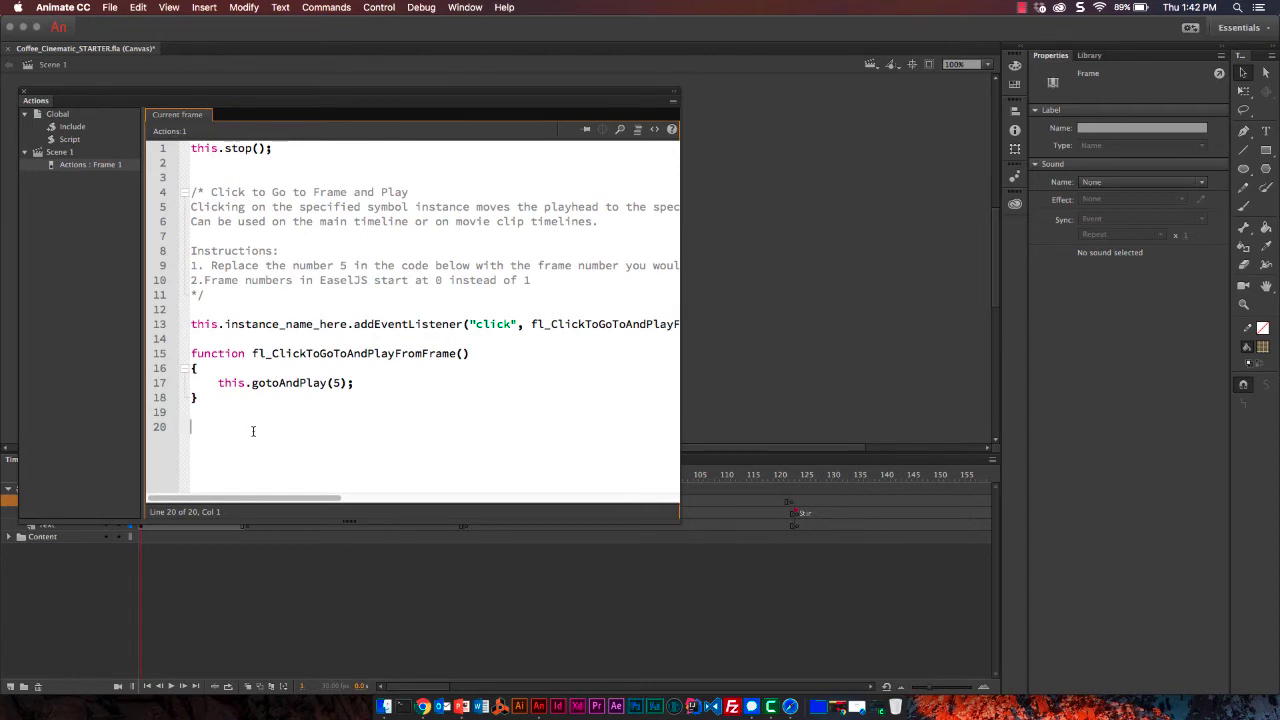
Delete the pasted snippet from the frame 1 code and collapse the code editor
{"action": "left_click_drag", "start_coordinate": [229, 423], "coordinate": [161, 190]}
{"action": "key", "text": "BackSpace"}
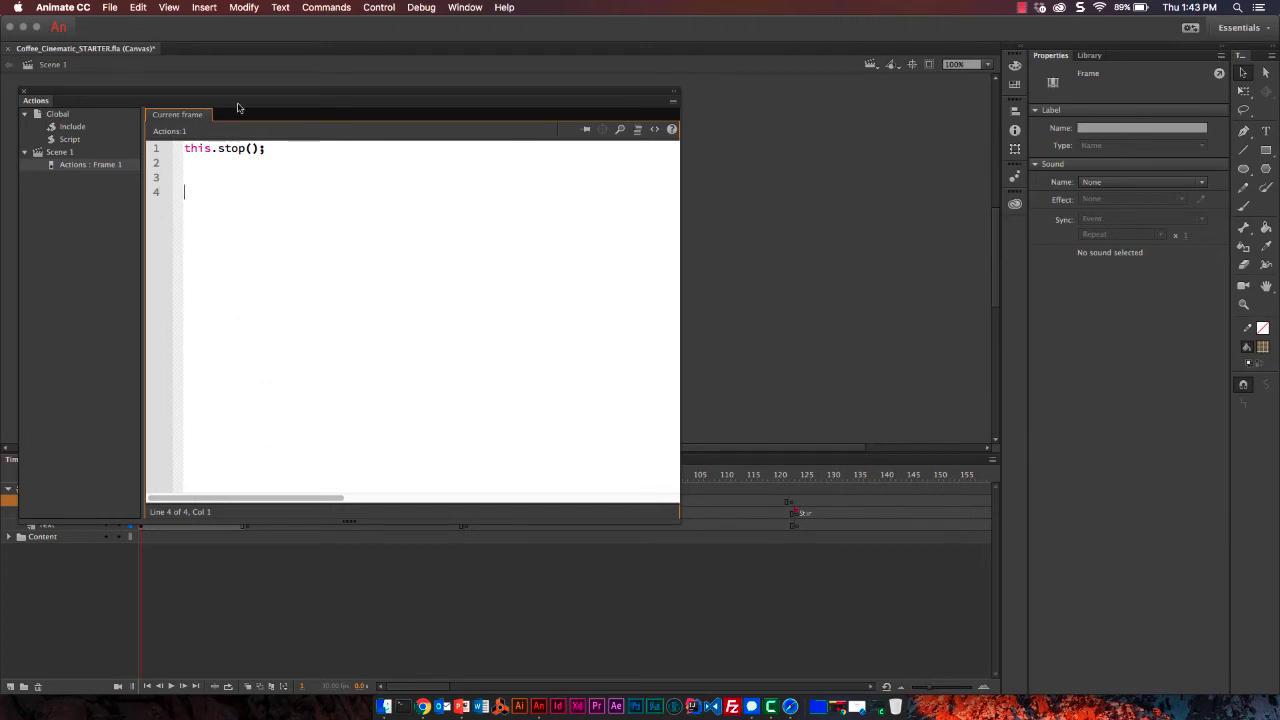
{"action": "left_click", "coordinate": [673, 100]}
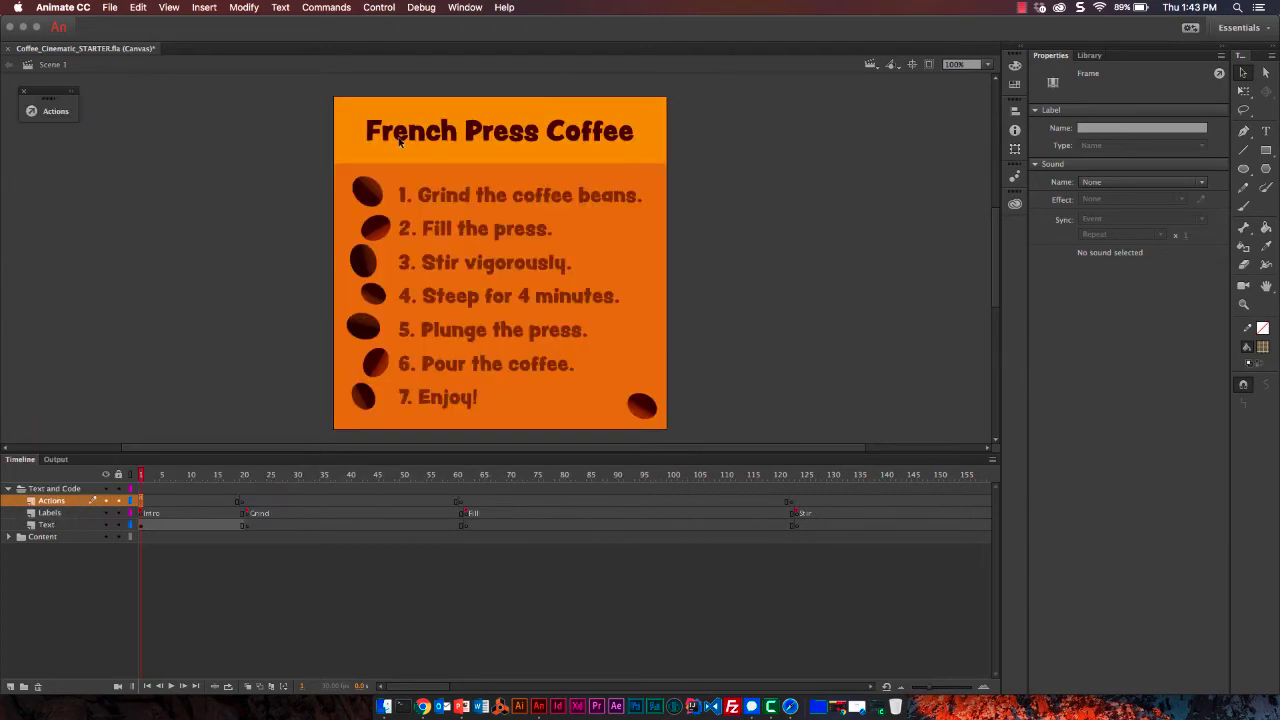
Add the HTML5 Canvas Click to Go to Frame and Play snippet for the bean beside "Stir vigorously" to frame 1
{"action": "left_click", "coordinate": [365, 264]}
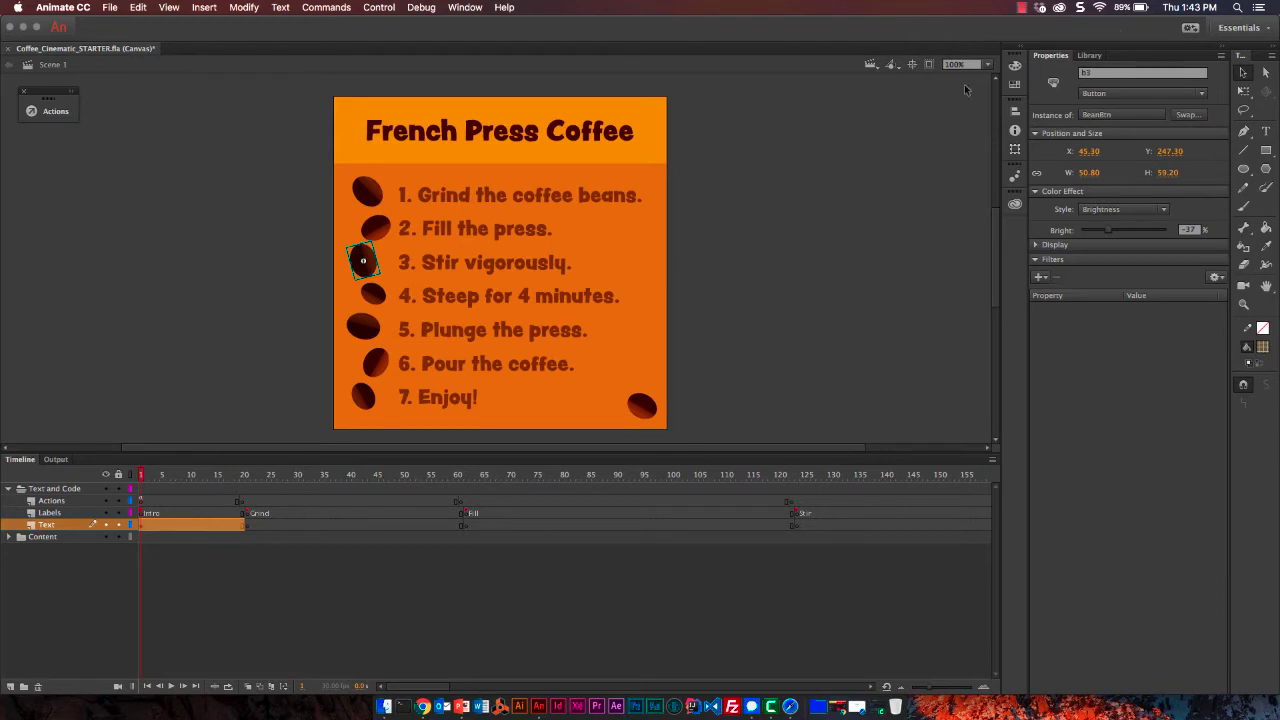
{"action": "left_click", "coordinate": [466, 8]}
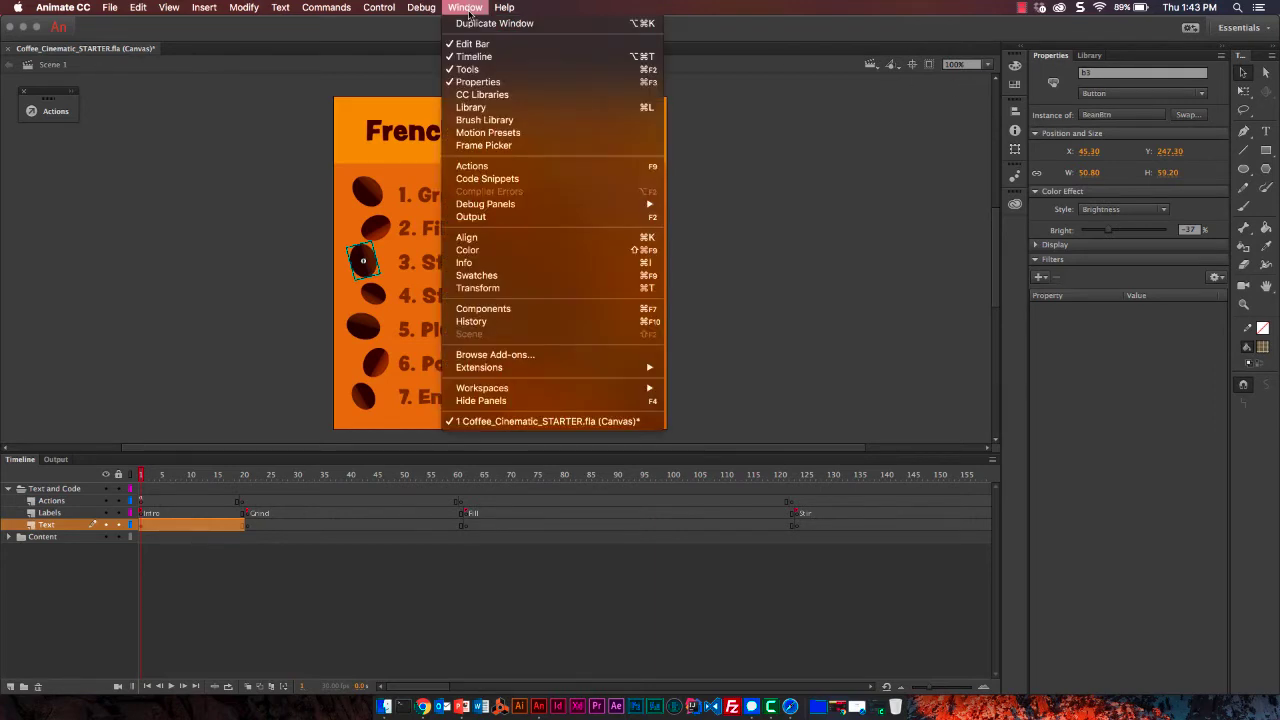
{"action": "left_click", "coordinate": [510, 179]}
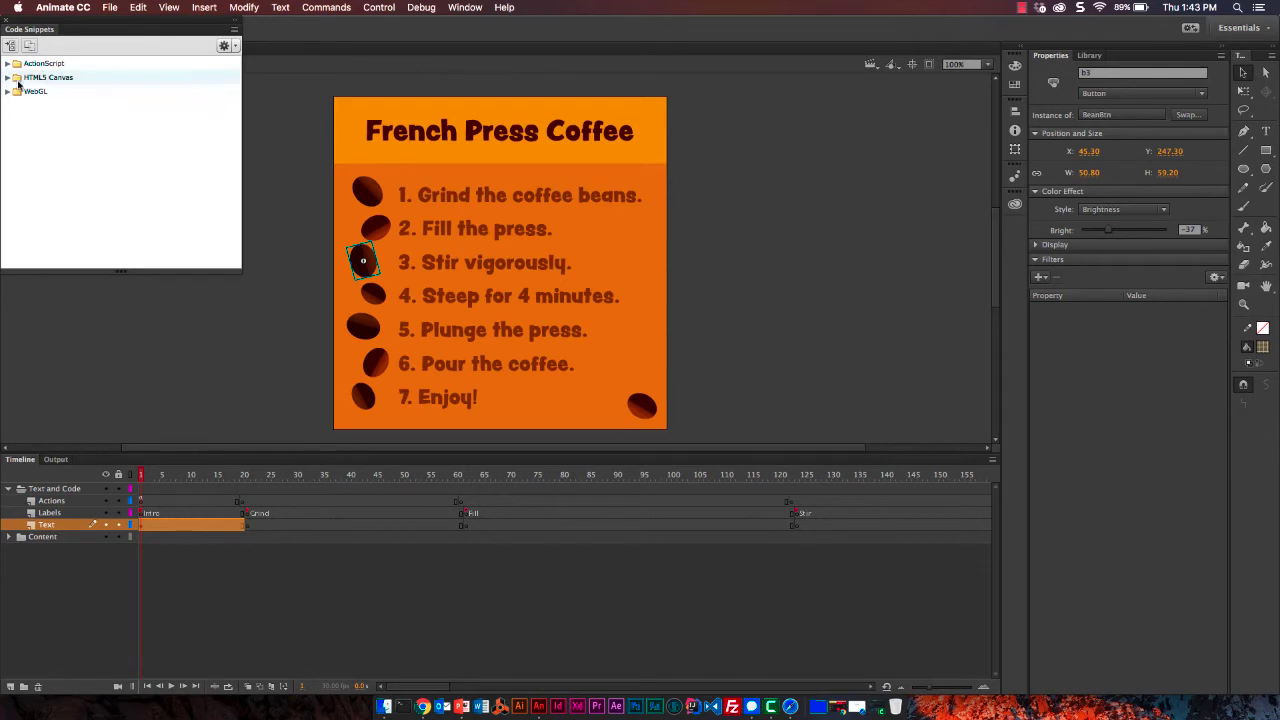
{"action": "left_click", "coordinate": [8, 78]}
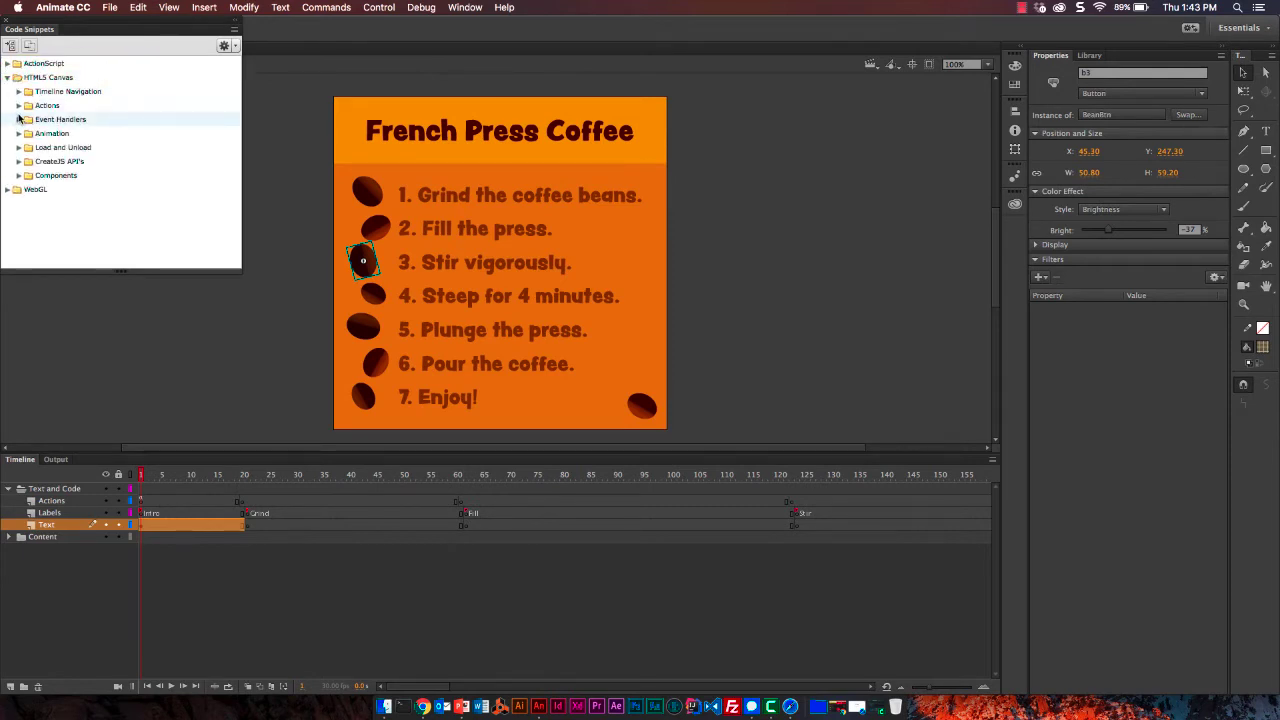
{"action": "left_click", "coordinate": [19, 91]}
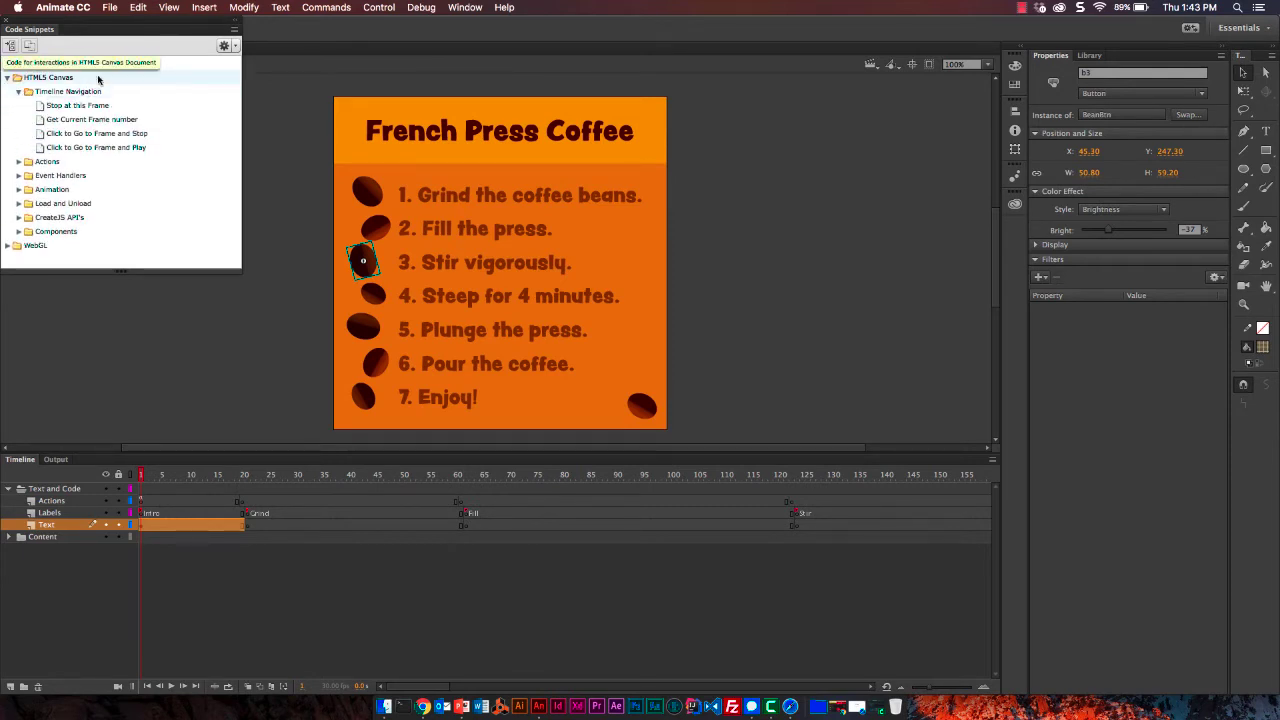
{"action": "left_click", "coordinate": [56, 149]}
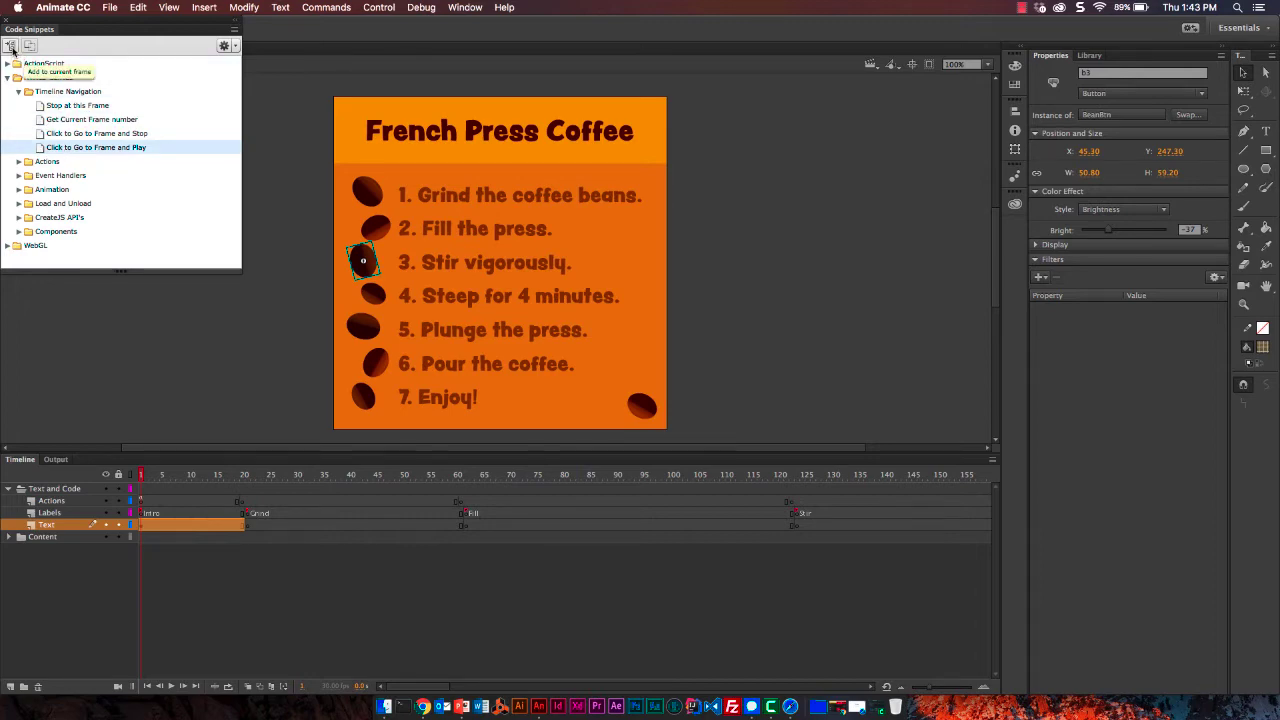
{"action": "left_click", "coordinate": [11, 47]}
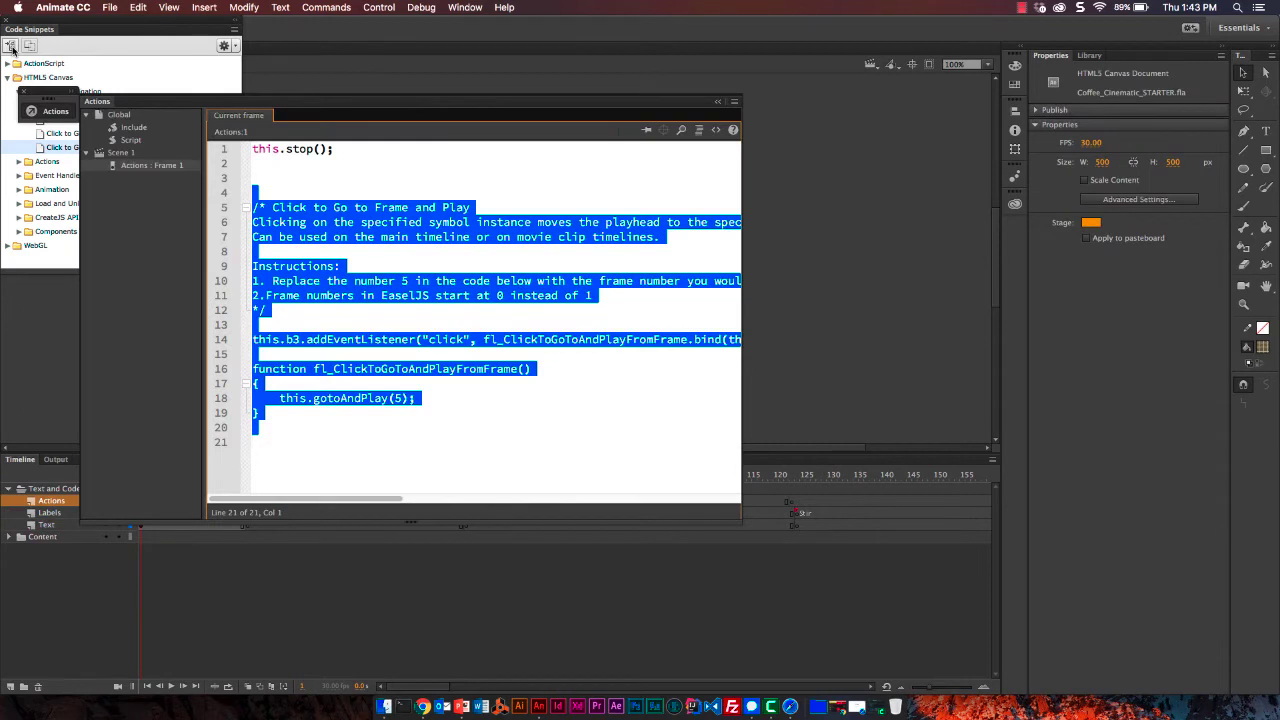
Delete the explanatory comment block above the b3 event listener in the frame 1 code
{"action": "left_click", "coordinate": [441, 322]}
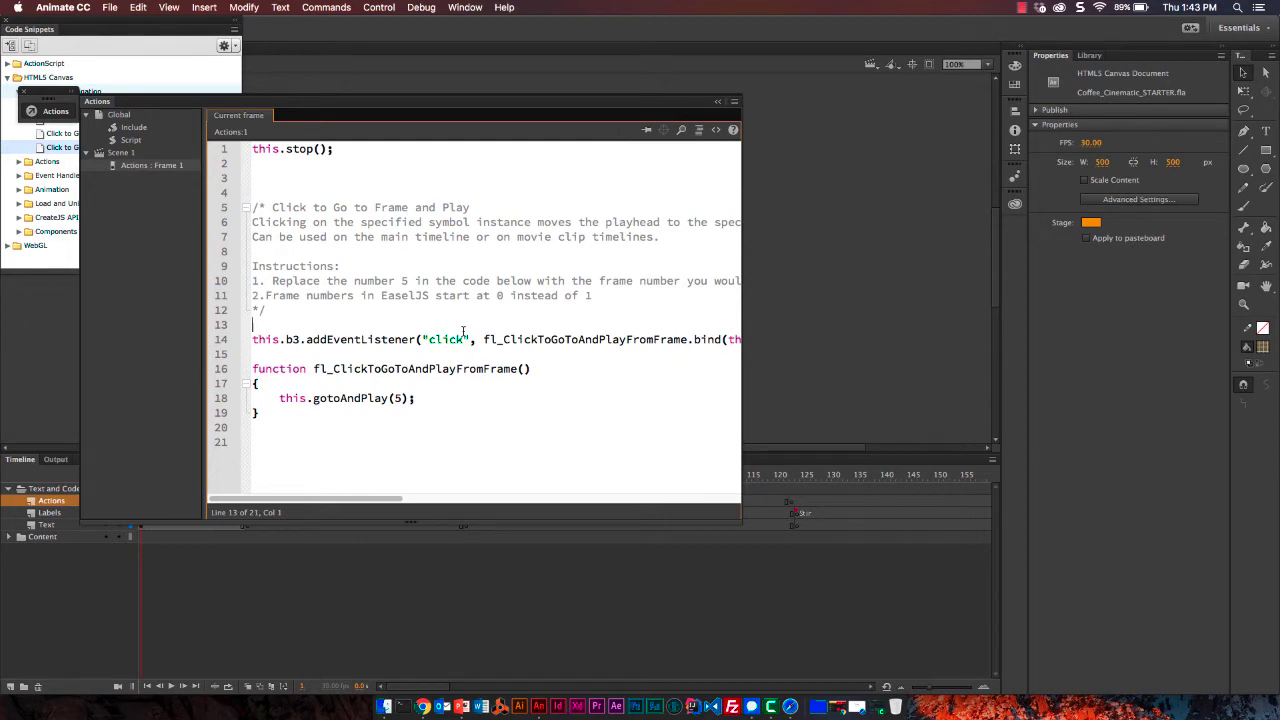
{"action": "left_click_drag", "start_coordinate": [295, 312], "coordinate": [223, 196]}
{"action": "key", "text": "BackSpace"}
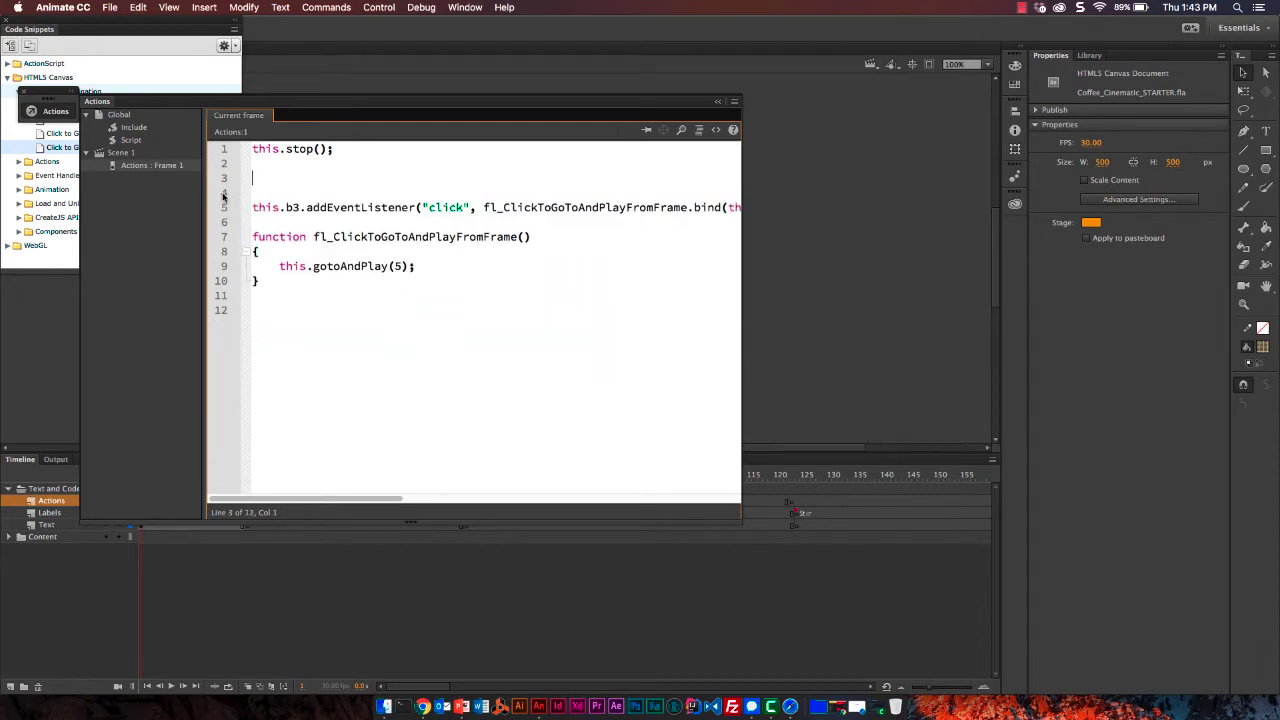
Replace the frame number in the gotoAndPlay call with the label "Stir"
{"action": "left_click", "coordinate": [366, 256]}
{"action": "left_click", "coordinate": [400, 266]}
{"action": "key", "text": "BackSpace"}
{"action": "type", "text": "\"\""}
{"action": "type", "text": "Stir"}
Change the handler name in the b3 click event listener to b3click
{"action": "left_click", "coordinate": [322, 218]}
{"action": "double_click", "coordinate": [287, 207]}
{"action": "key", "text": "shift+Home"}
{"action": "double_click", "coordinate": [327, 210]}
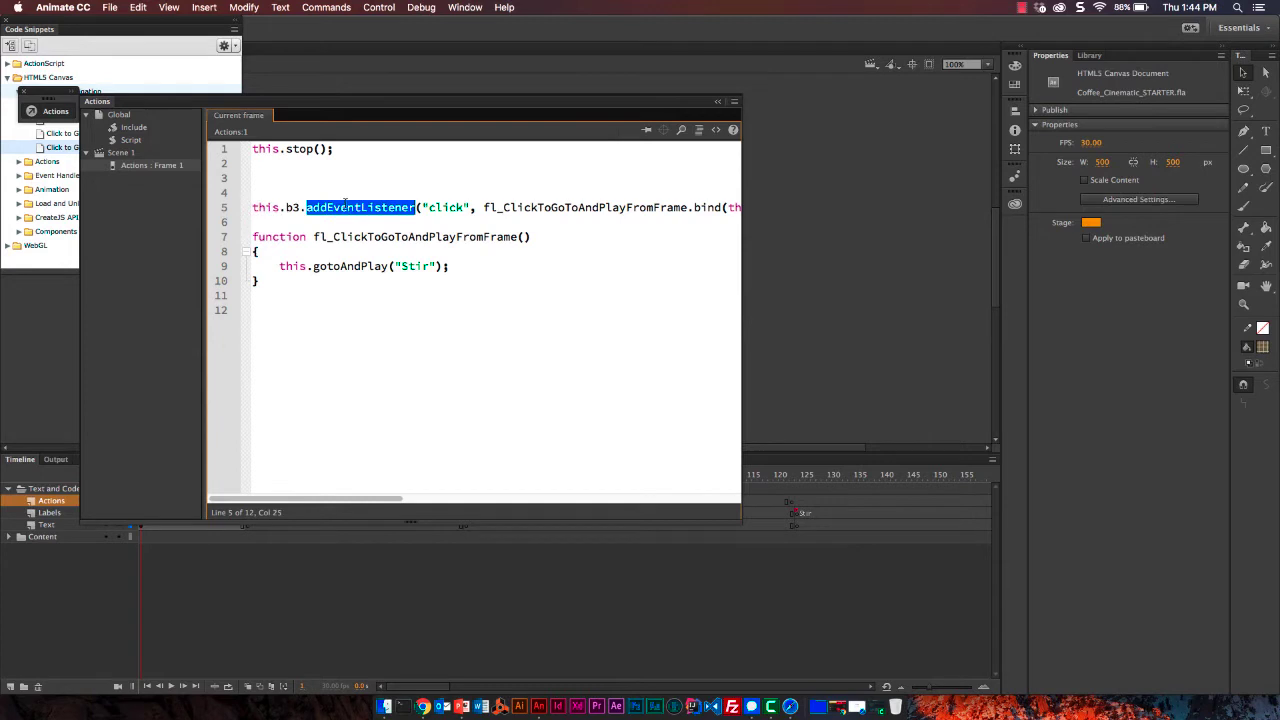
{"action": "double_click", "coordinate": [442, 208]}
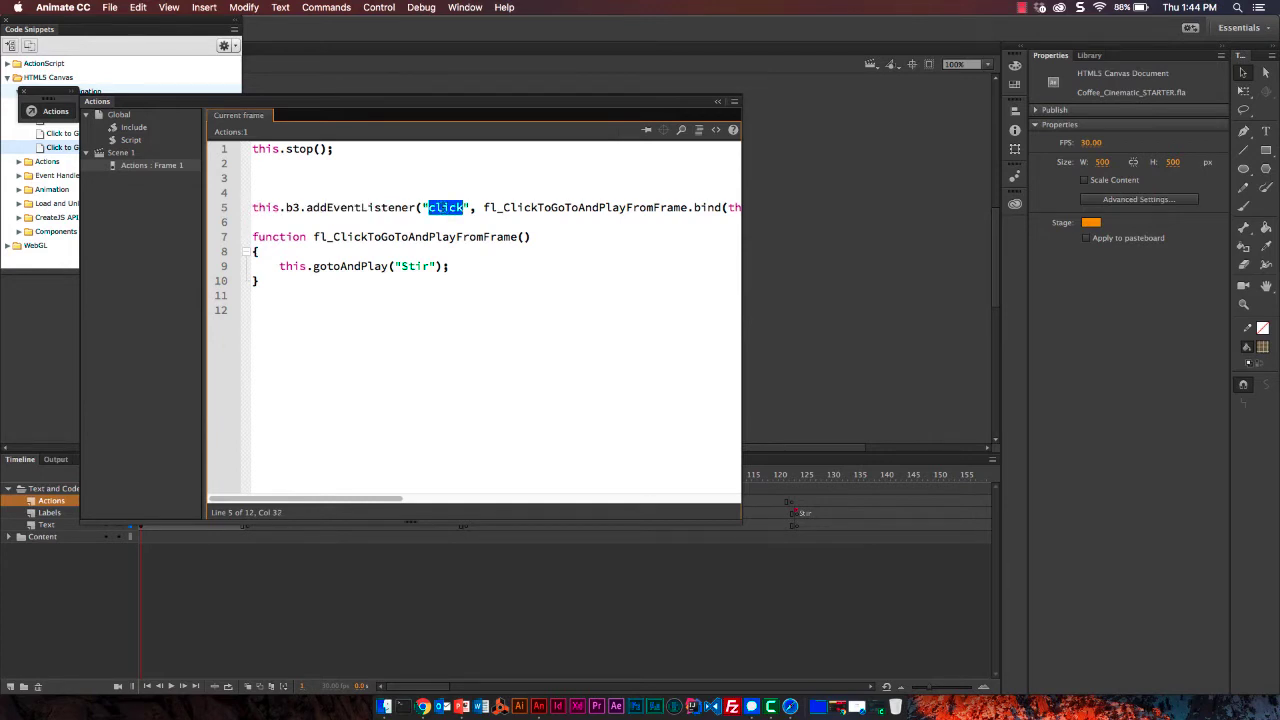
{"action": "double_click", "coordinate": [612, 208]}
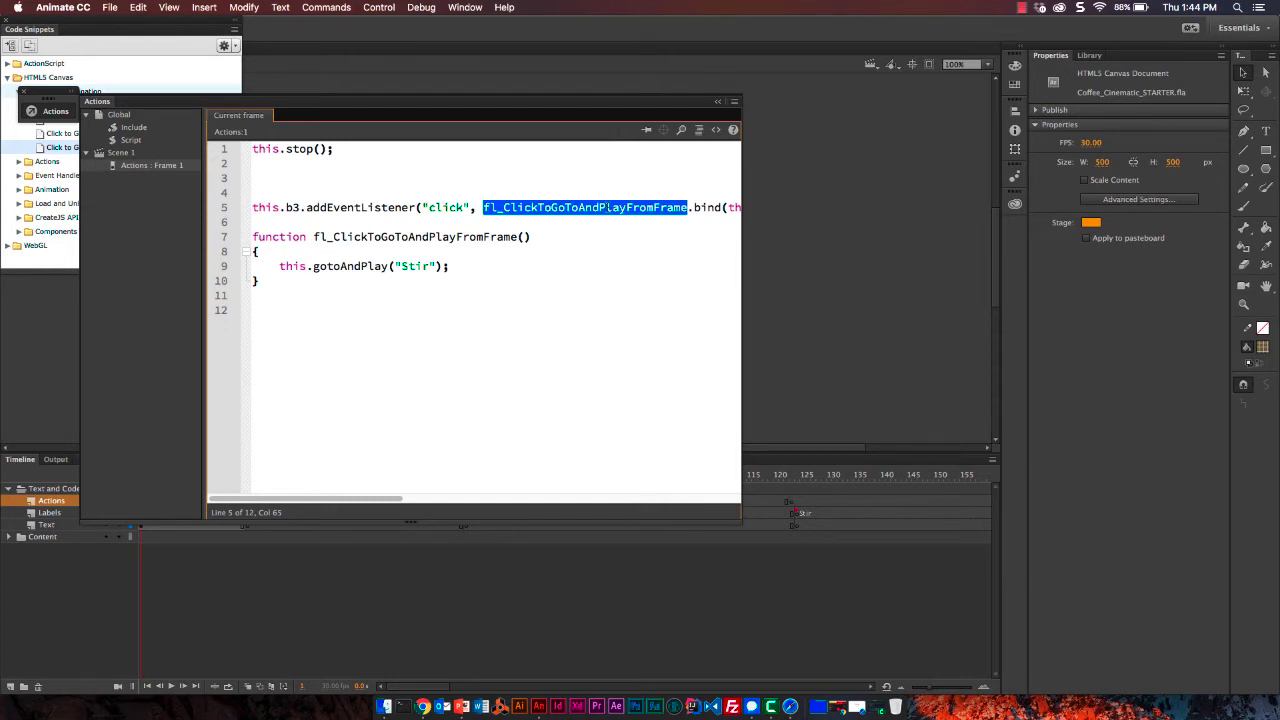
{"action": "type", "text": "b3click"}
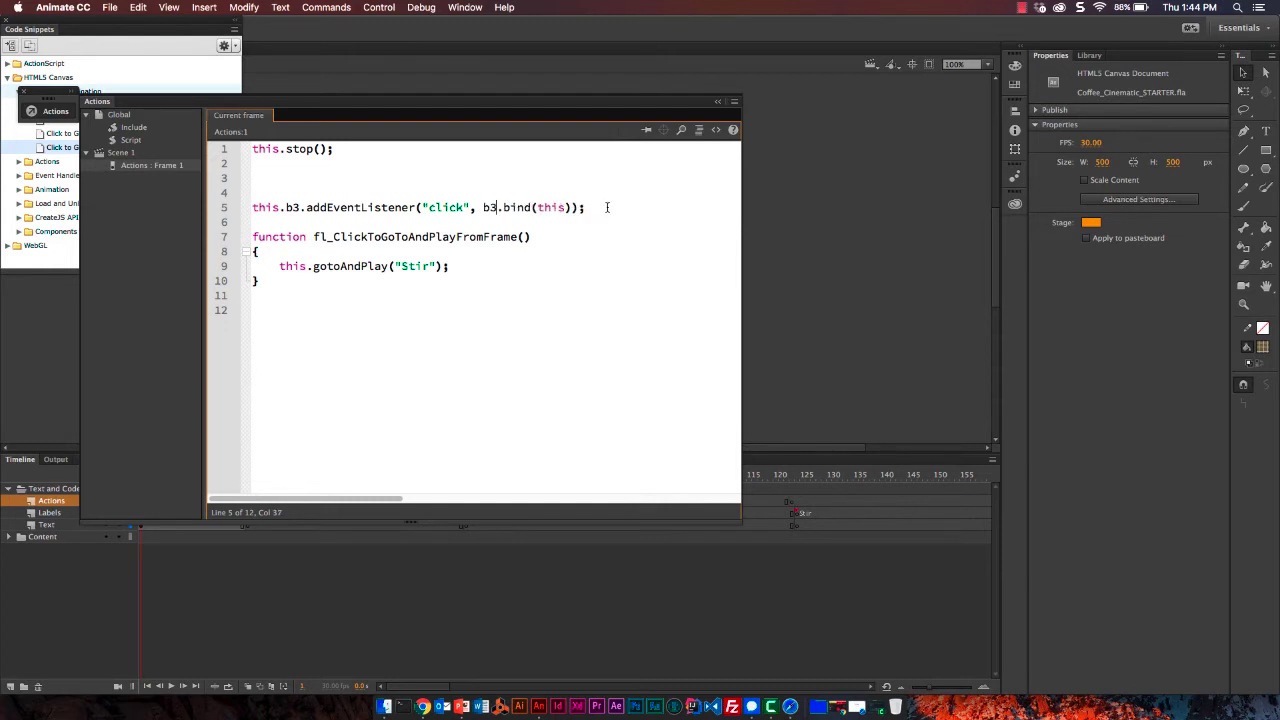
Copy the b3click name from the listener into the function declaration in place of the default function name
{"action": "double_click", "coordinate": [518, 209]}
{"action": "key", "text": "super+c"}
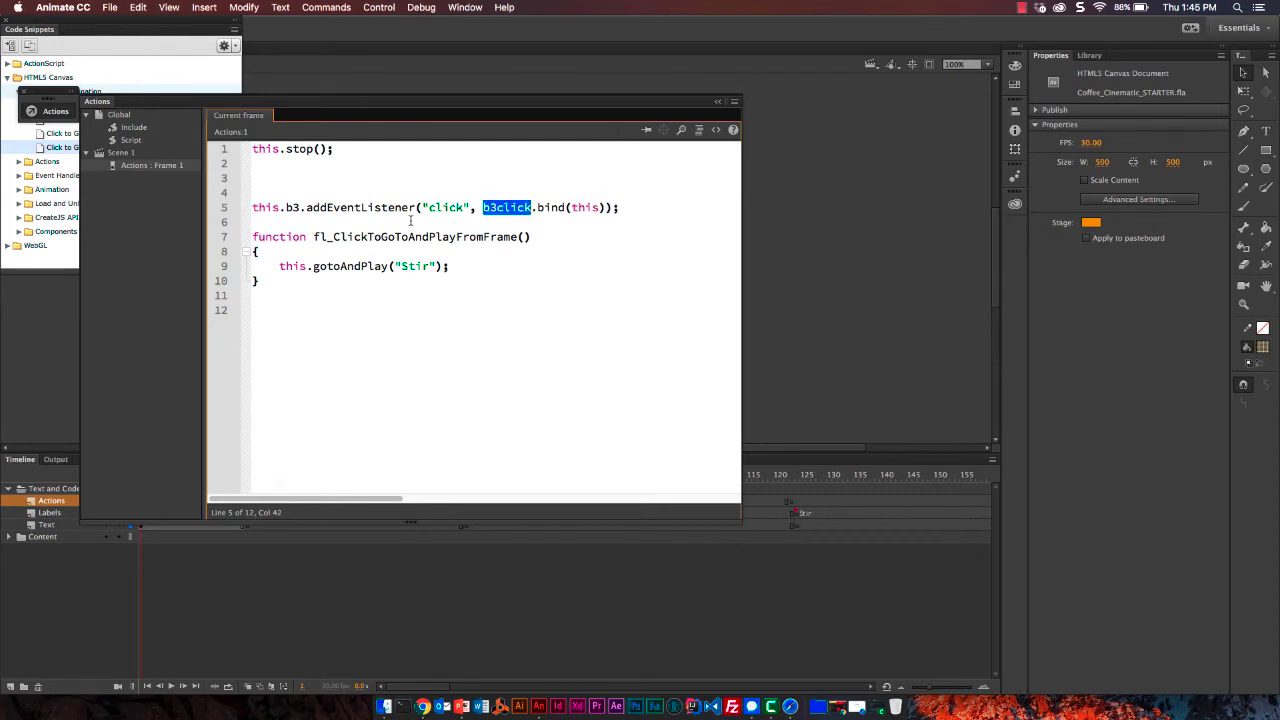
{"action": "double_click", "coordinate": [412, 237]}
{"action": "key", "text": "super+v"}
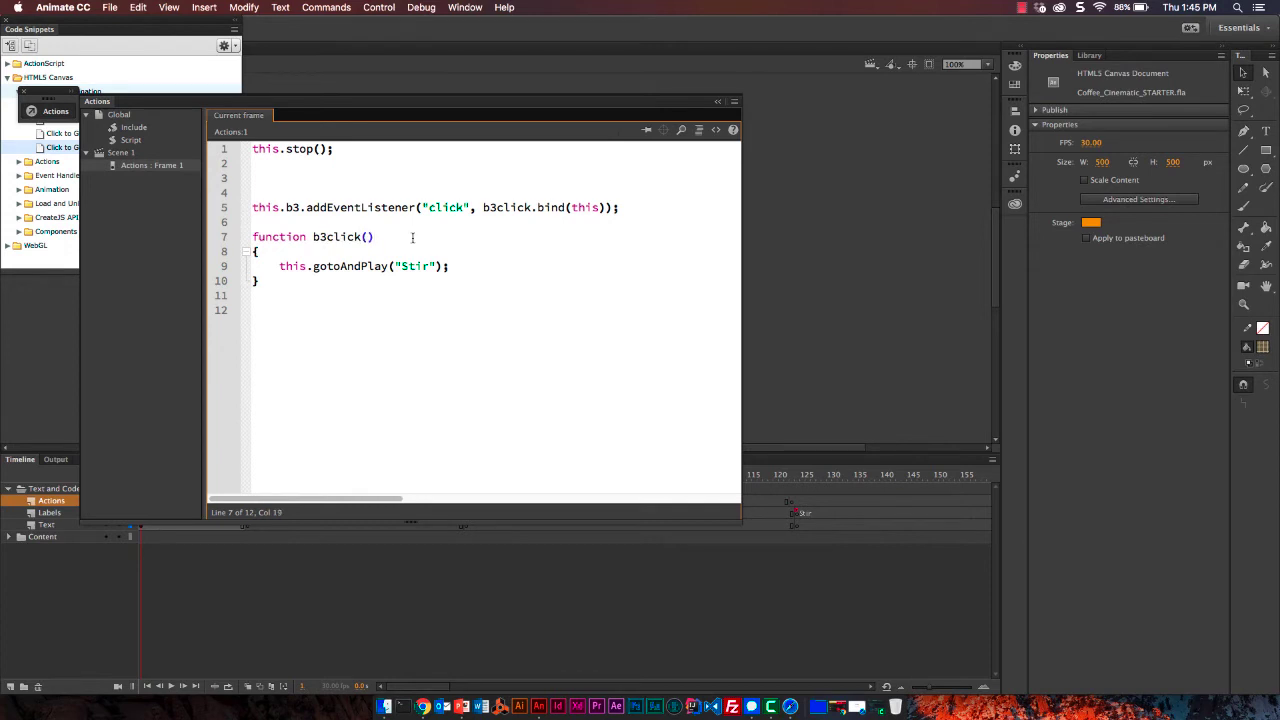
Test the movie in the browser, play the stir section from its bean, and close the preview
{"action": "left_click", "coordinate": [340, 190]}
{"action": "left_click", "coordinate": [377, 10]}
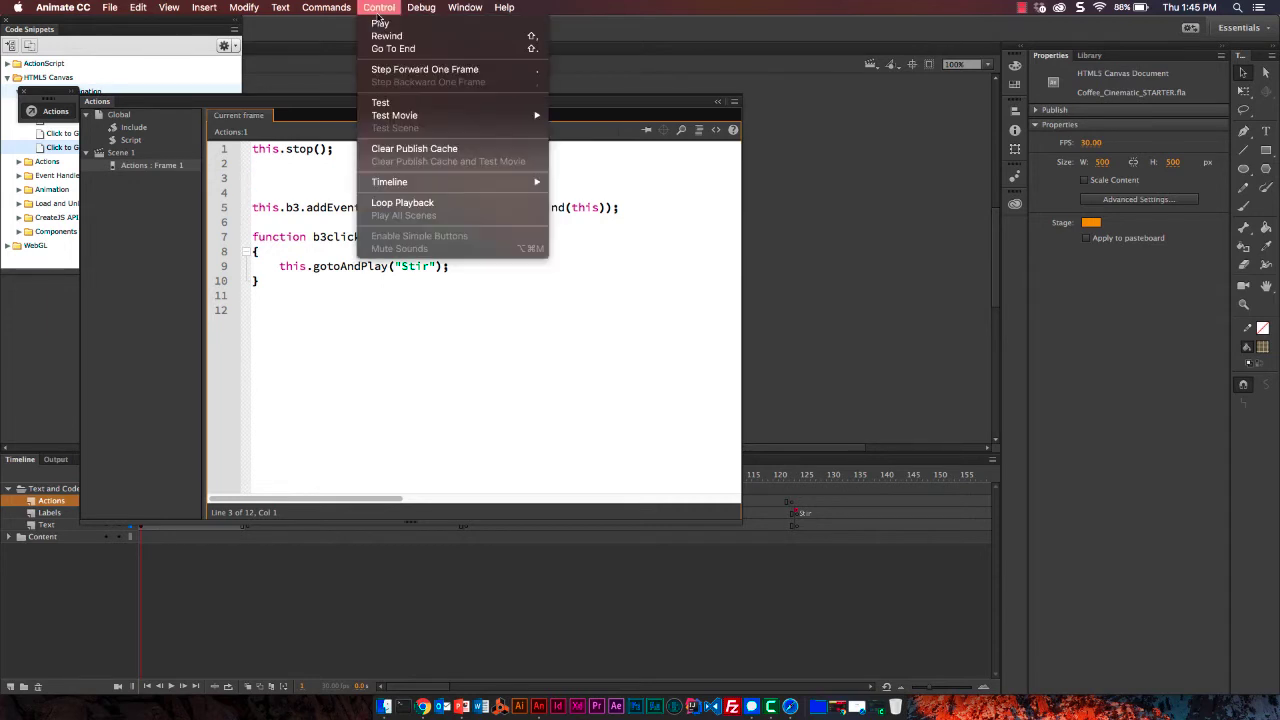
{"action": "left_click", "coordinate": [397, 103]}
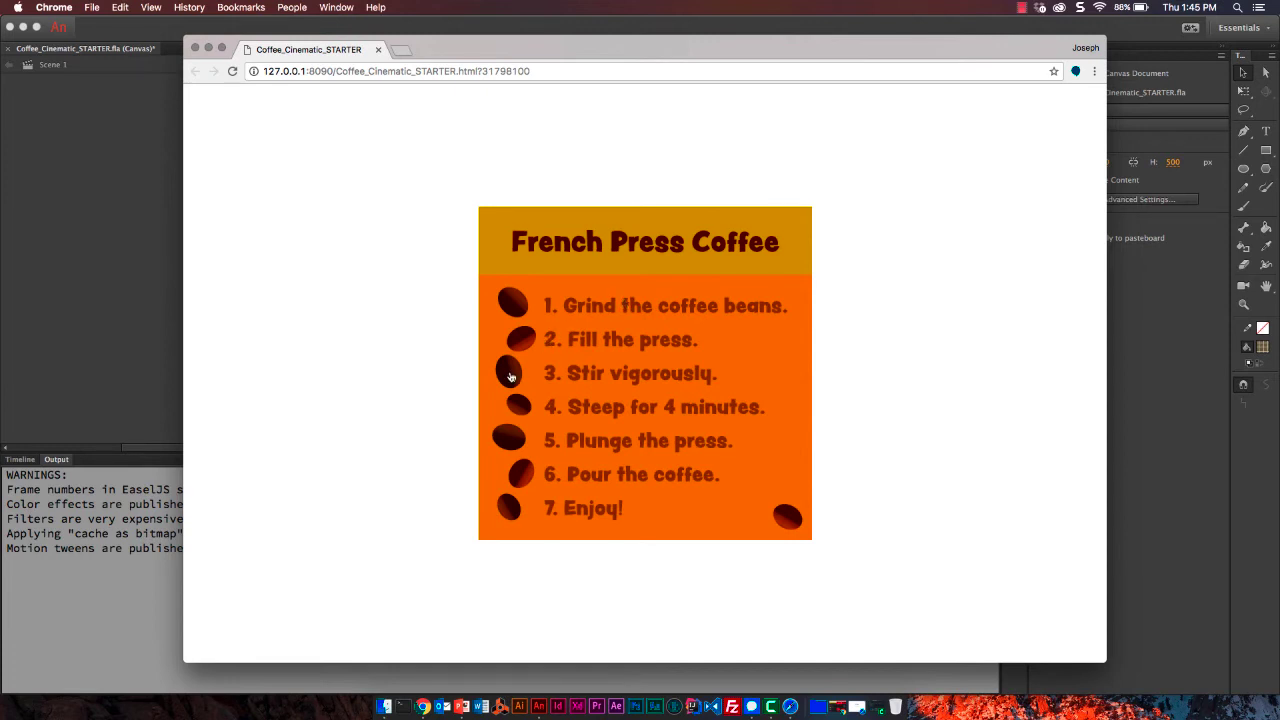
{"action": "left_click", "coordinate": [510, 377]}
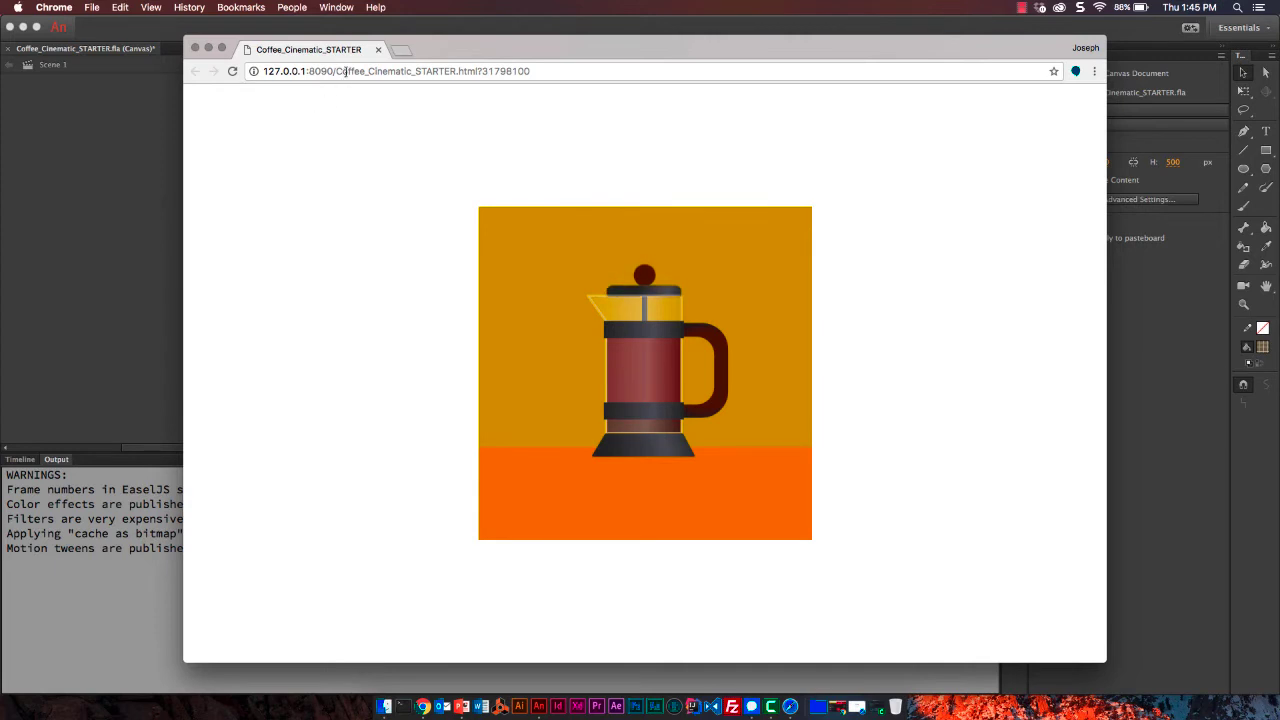
{"action": "left_click", "coordinate": [378, 49]}
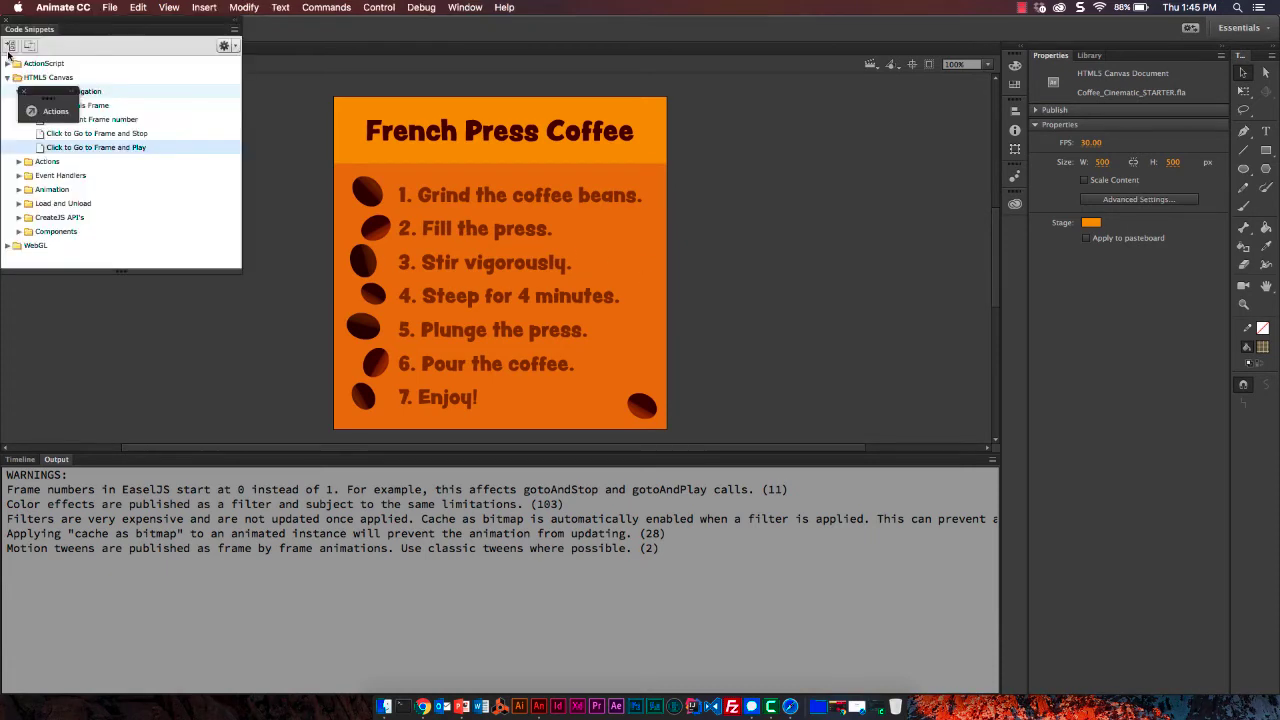
Close the code snippets and the Coffee_Cinematic_STARTER document without saving the changes
{"action": "left_click", "coordinate": [8, 56]}
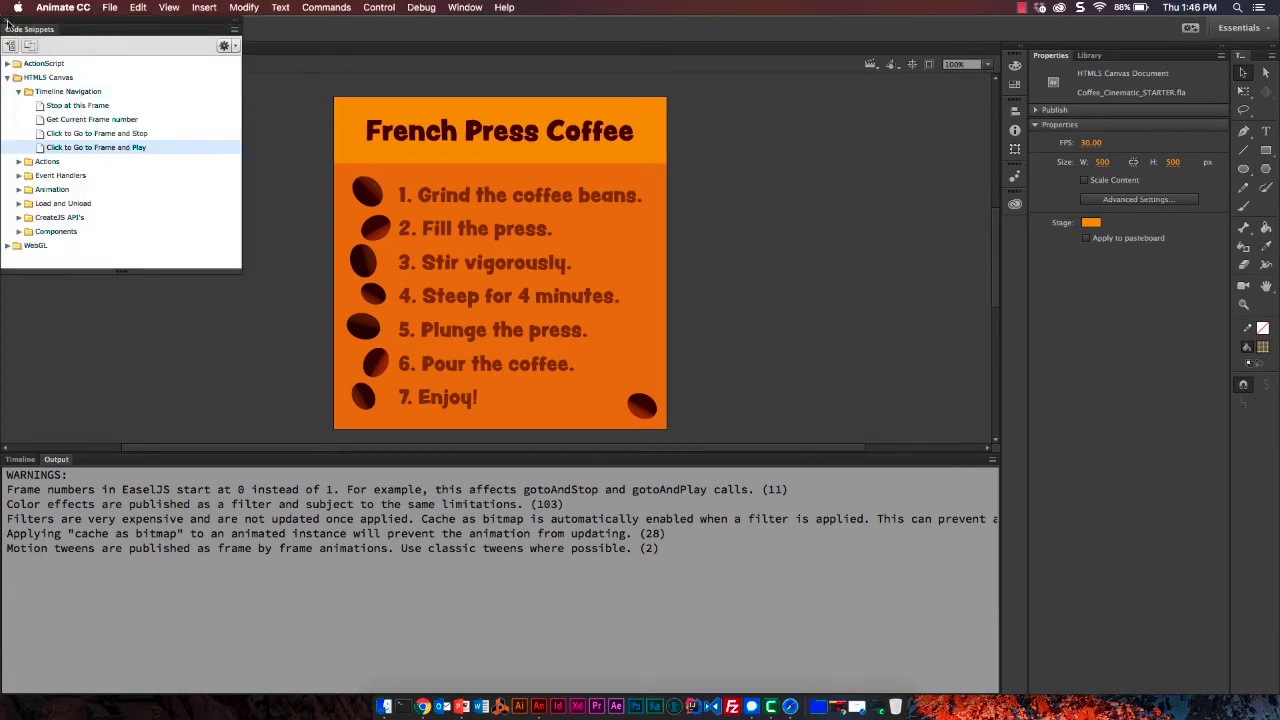
{"action": "left_click", "coordinate": [6, 20]}
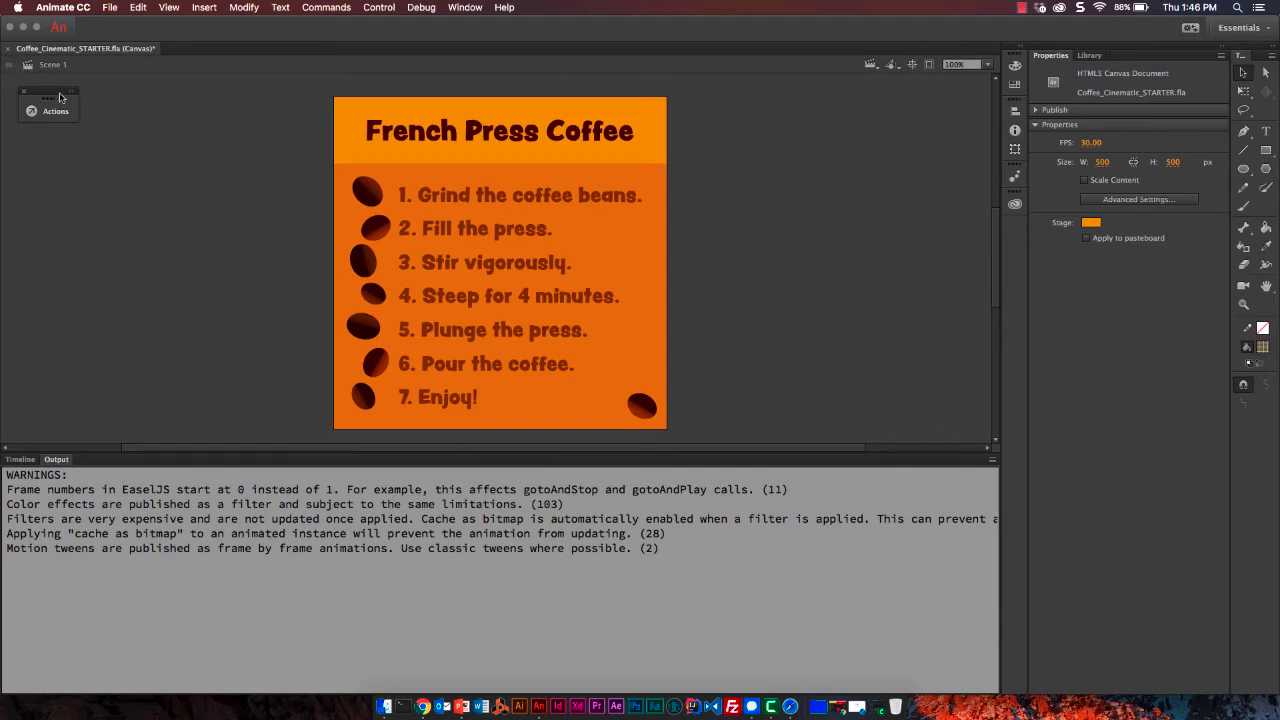
{"action": "left_click", "coordinate": [9, 50]}
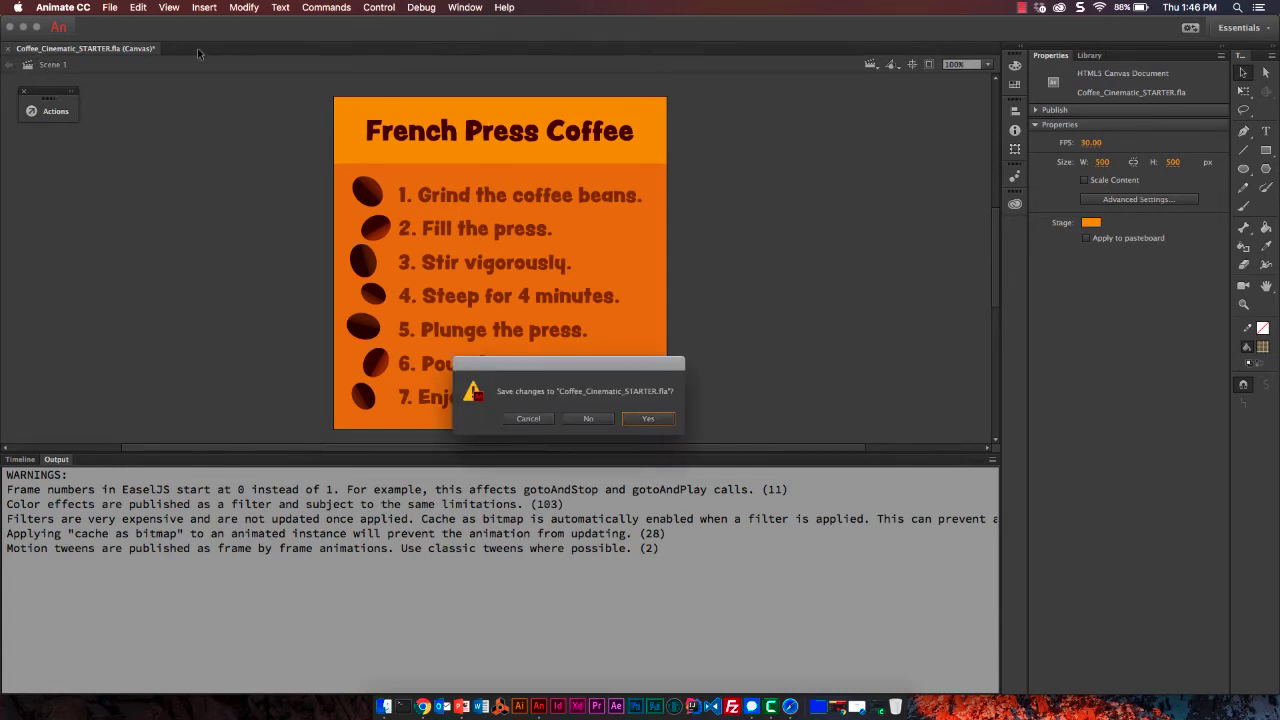
{"action": "left_click", "coordinate": [589, 419]}
Open the Coffee_Cinematic_JS animation from the Creative Cloud library and show its timeline
{"action": "left_click", "coordinate": [1015, 203]}
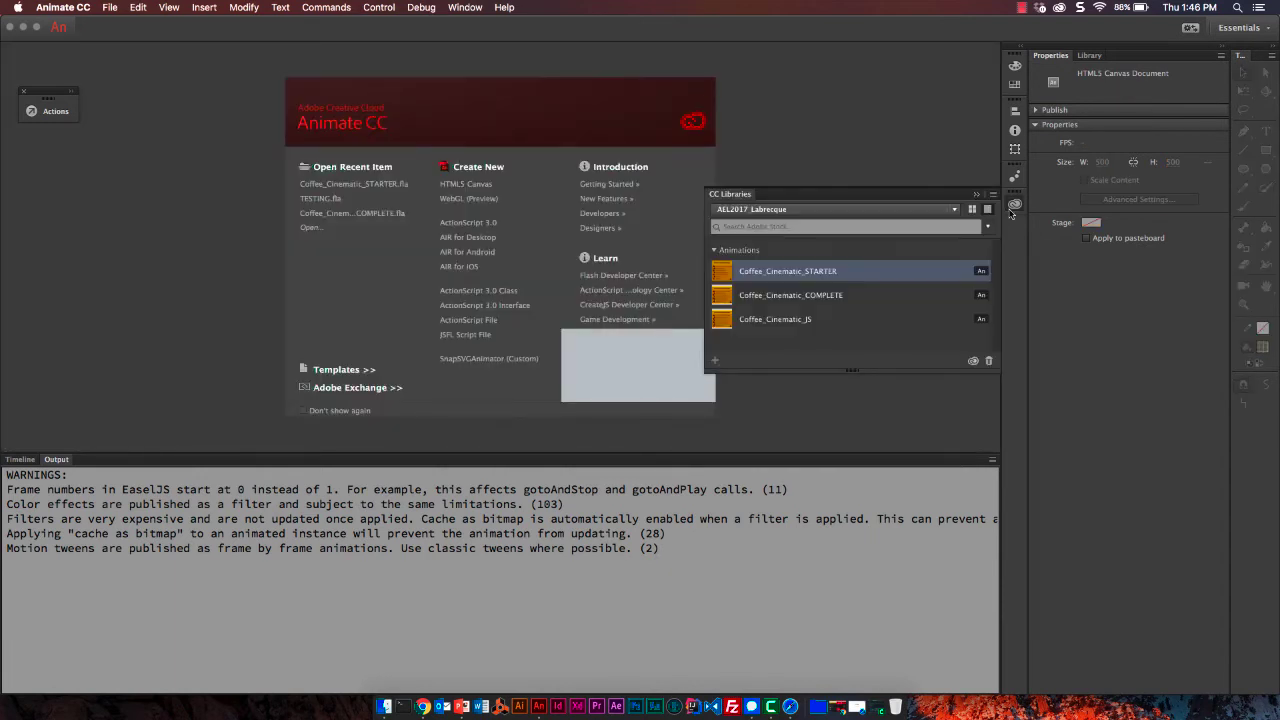
{"action": "double_click", "coordinate": [725, 322]}
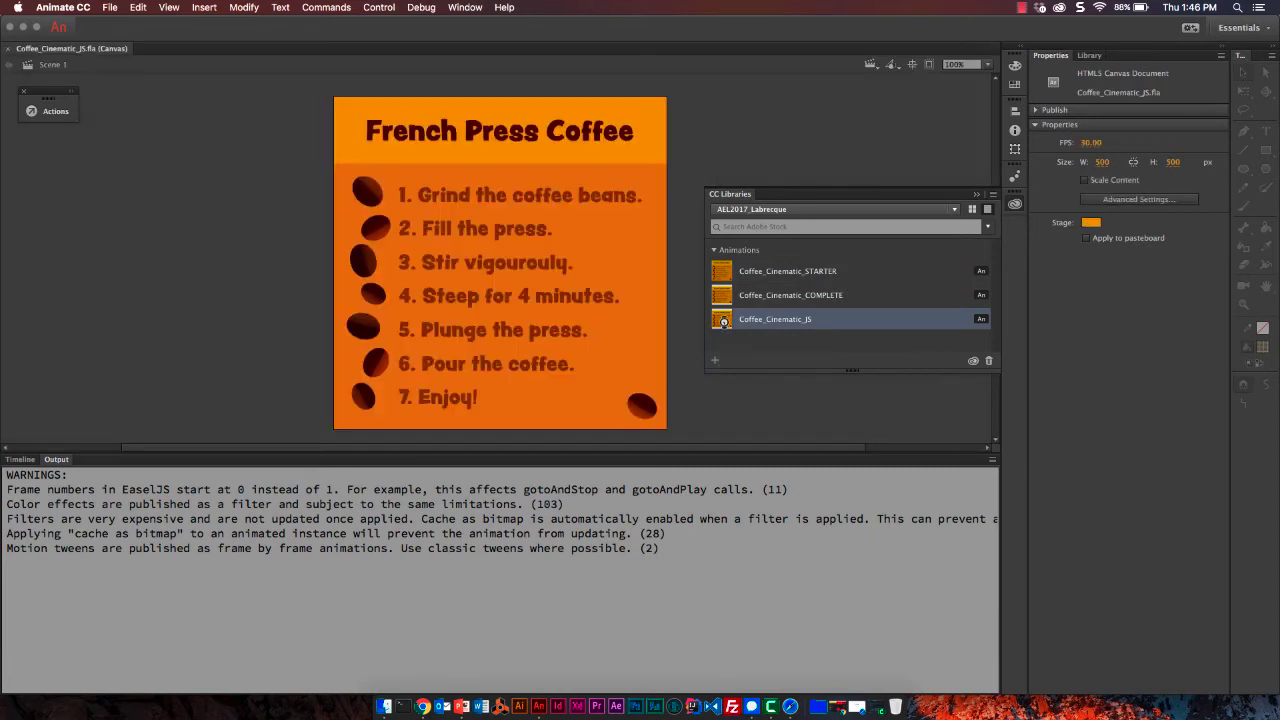
{"action": "left_click", "coordinate": [24, 461]}
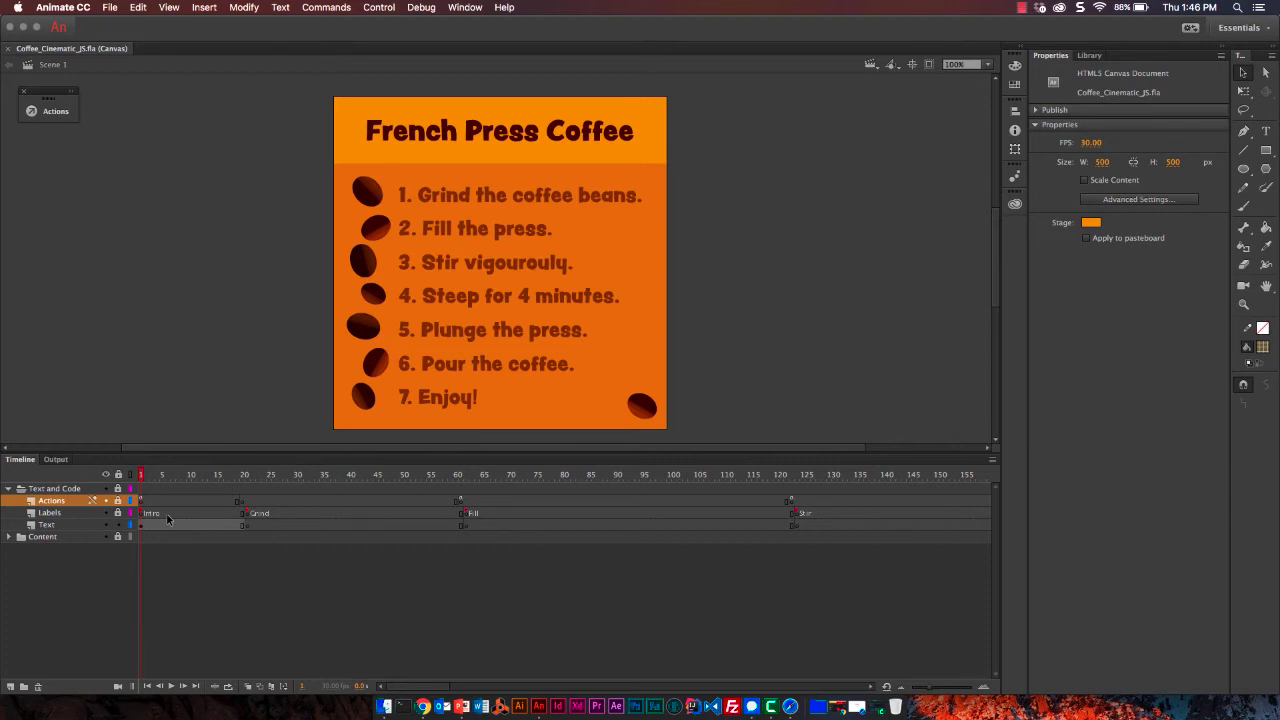
Test the movie in the browser, trying the "Pour the coffee" bean and the lone lower bean, and close the preview
{"action": "key", "text": "super+Return"}
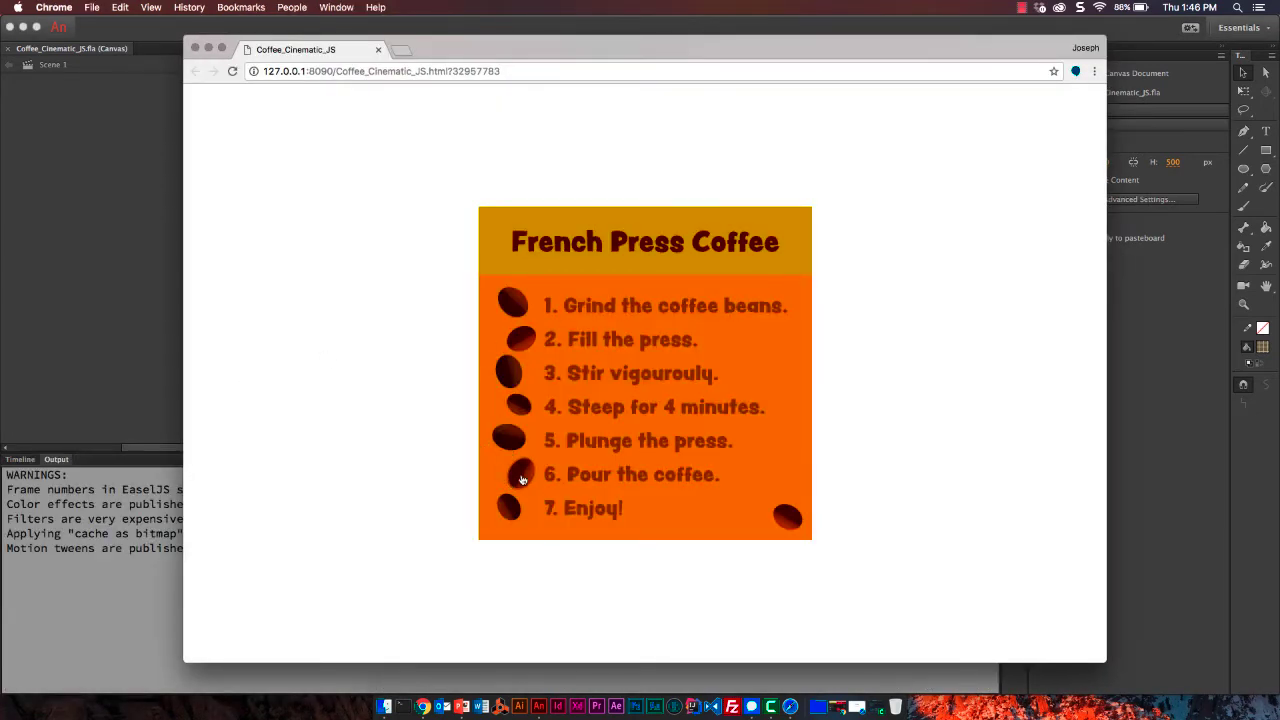
{"action": "left_click", "coordinate": [521, 478]}
{"action": "left_click", "coordinate": [789, 524]}
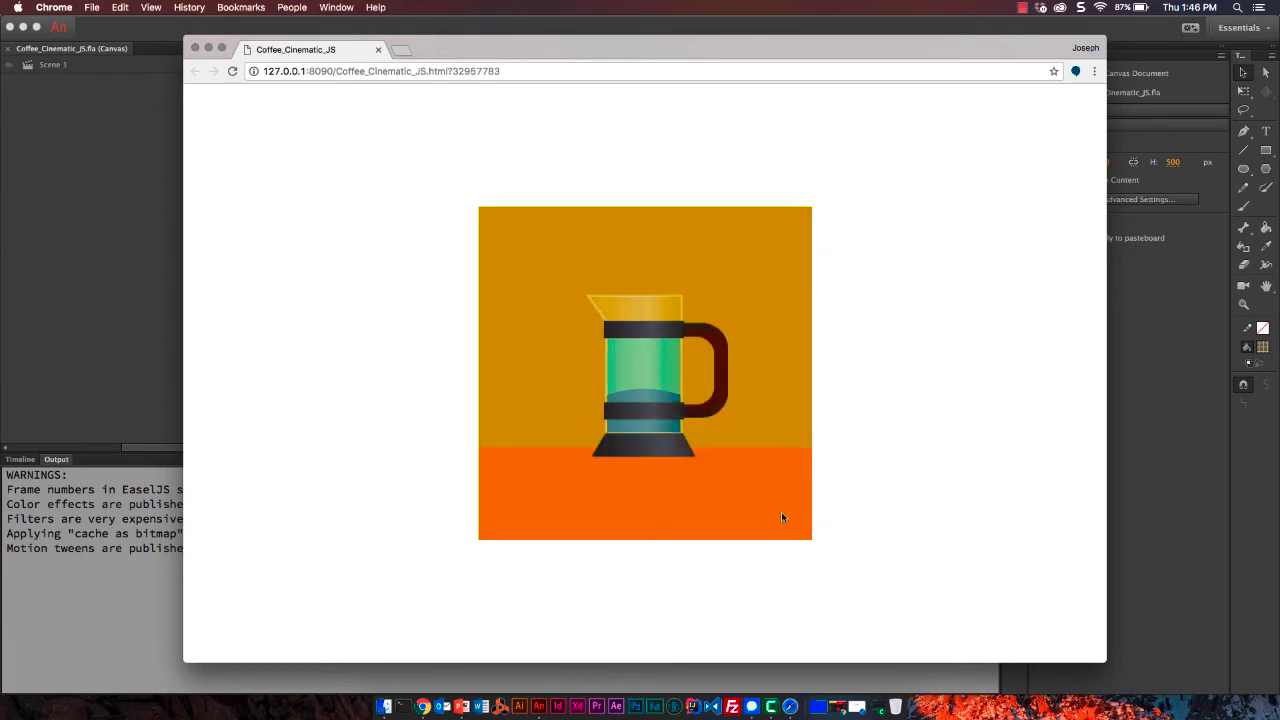
{"action": "left_click", "coordinate": [381, 49]}
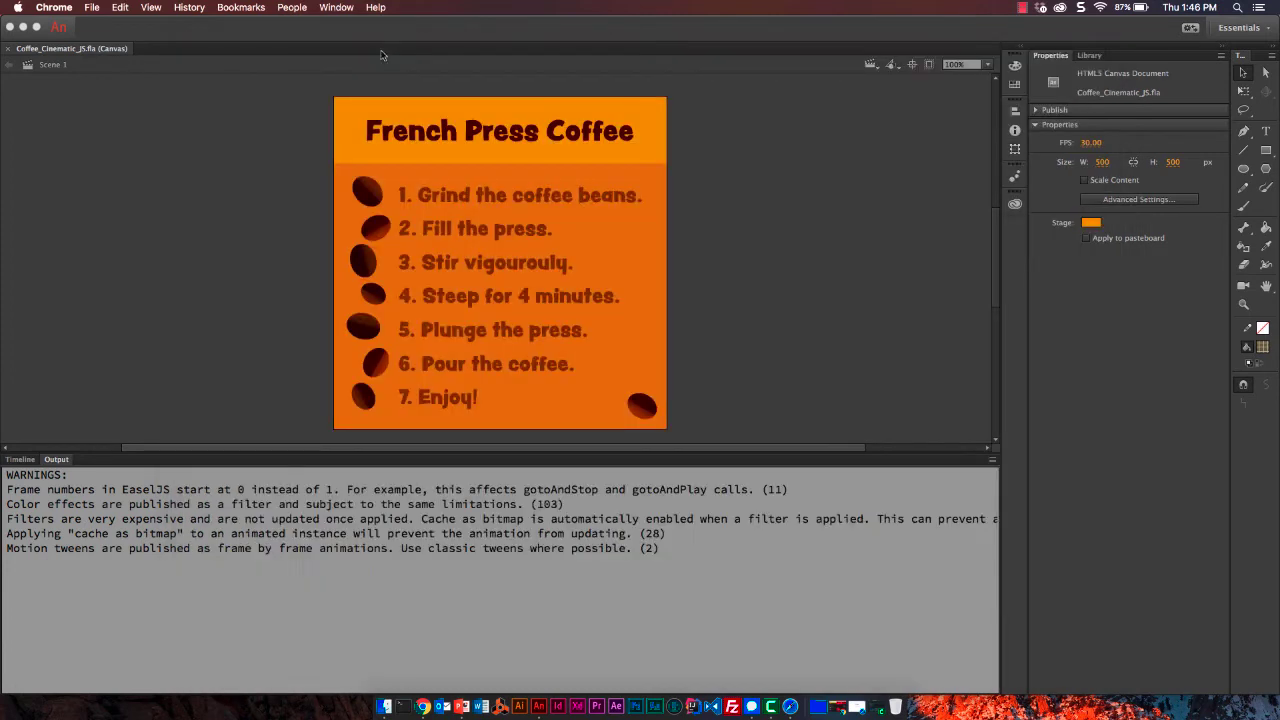
Open the frame 1 code of the Actions layer and review the click listeners for buttons b0 to b7
{"action": "left_click", "coordinate": [22, 459]}
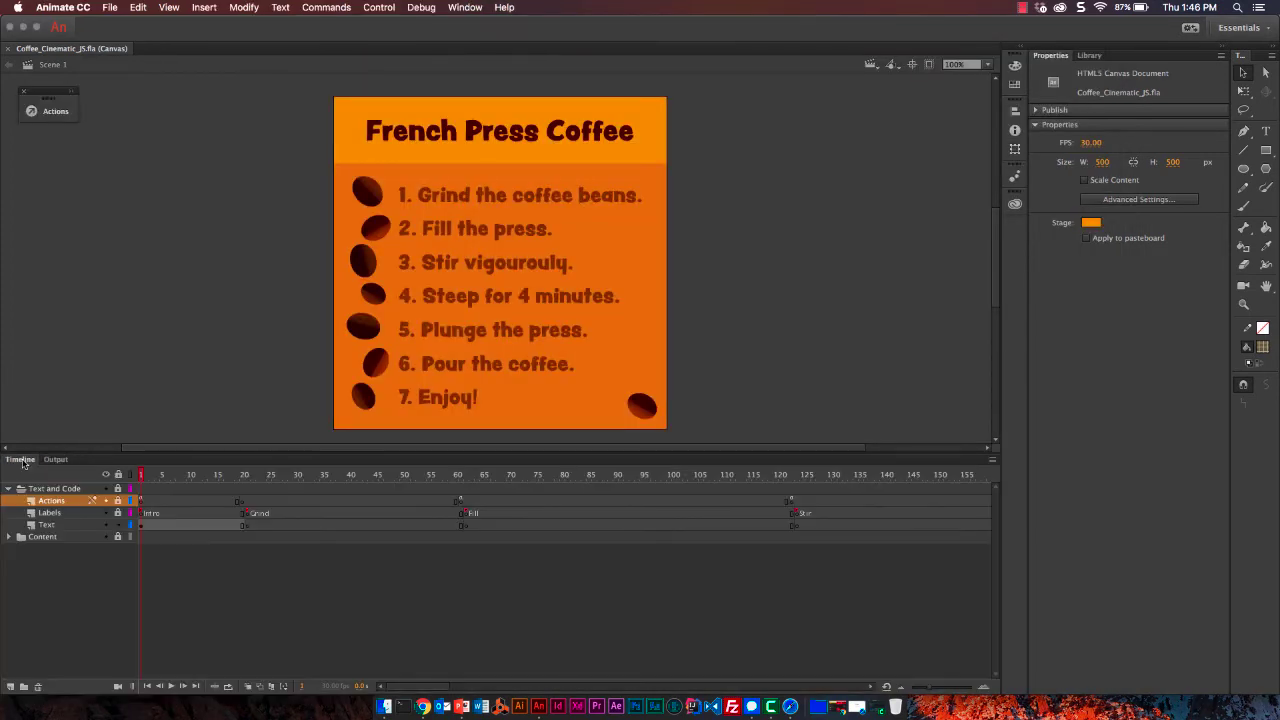
{"action": "left_click", "coordinate": [141, 501]}
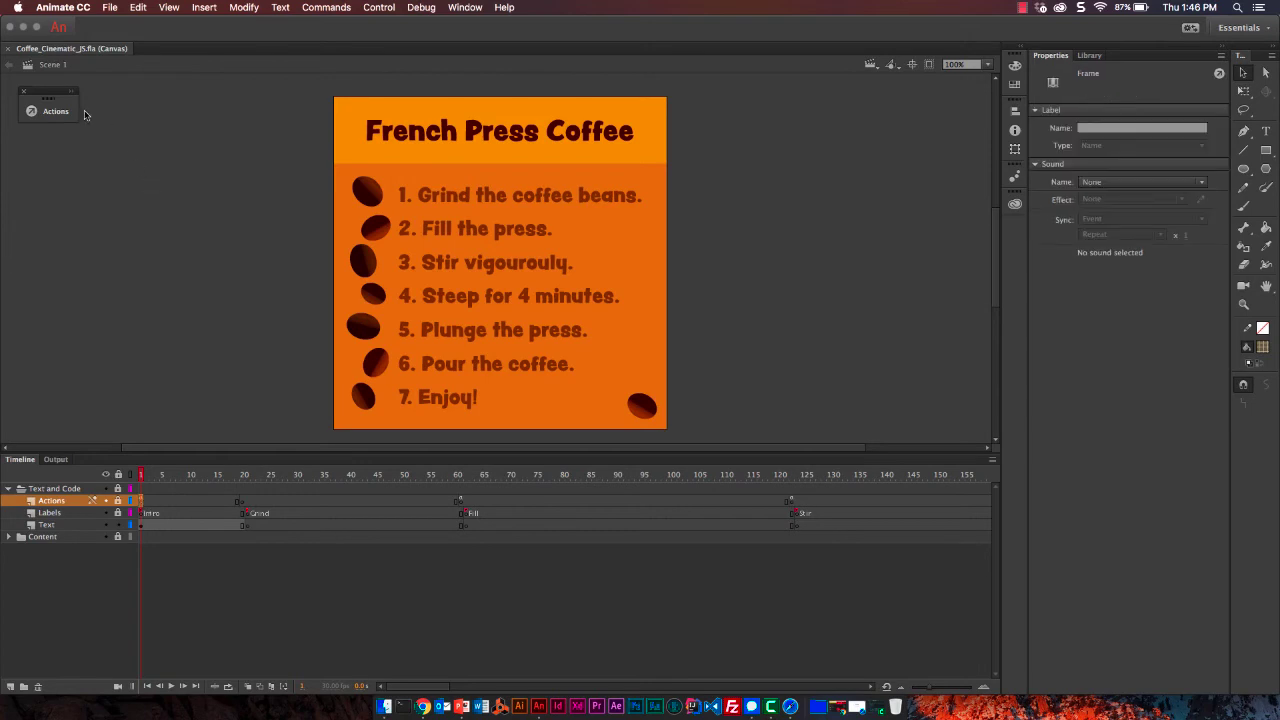
{"action": "left_click", "coordinate": [55, 111]}
{"action": "left_click", "coordinate": [492, 238]}
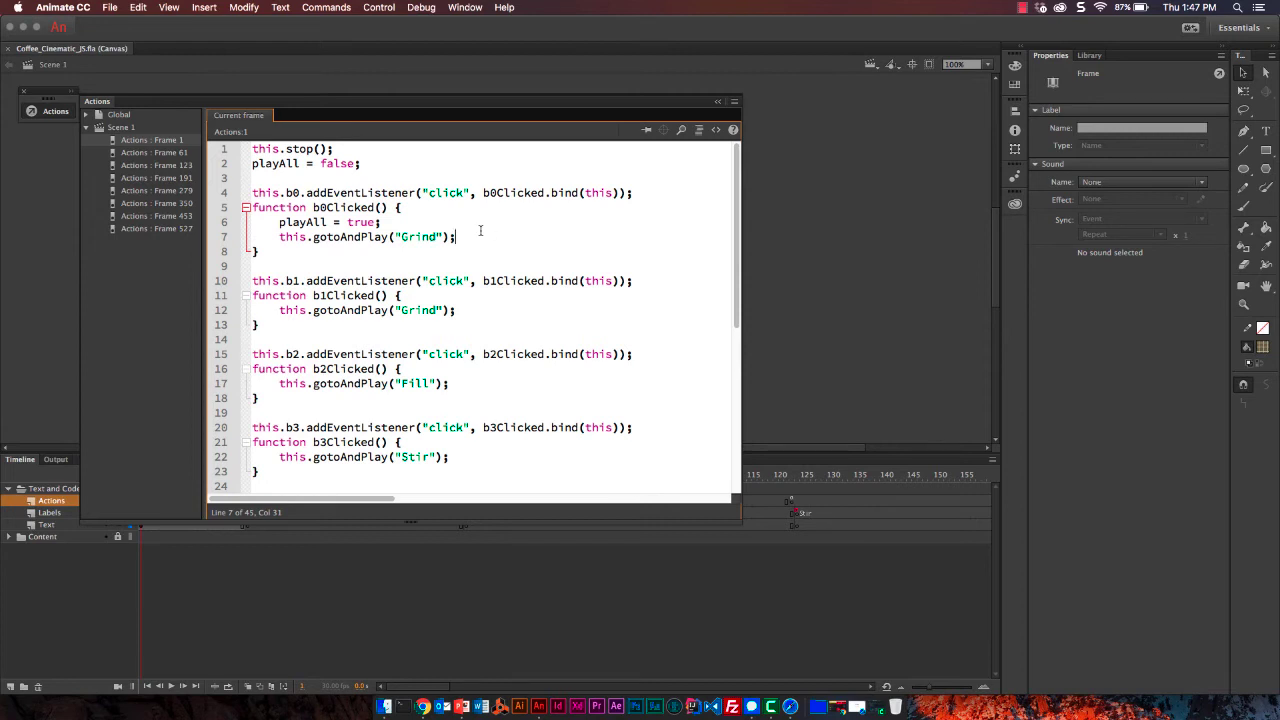
{"action": "left_click", "coordinate": [432, 310]}
{"action": "scroll", "coordinate": [432, 314], "scroll_direction": "down", "scroll_amount": 5}
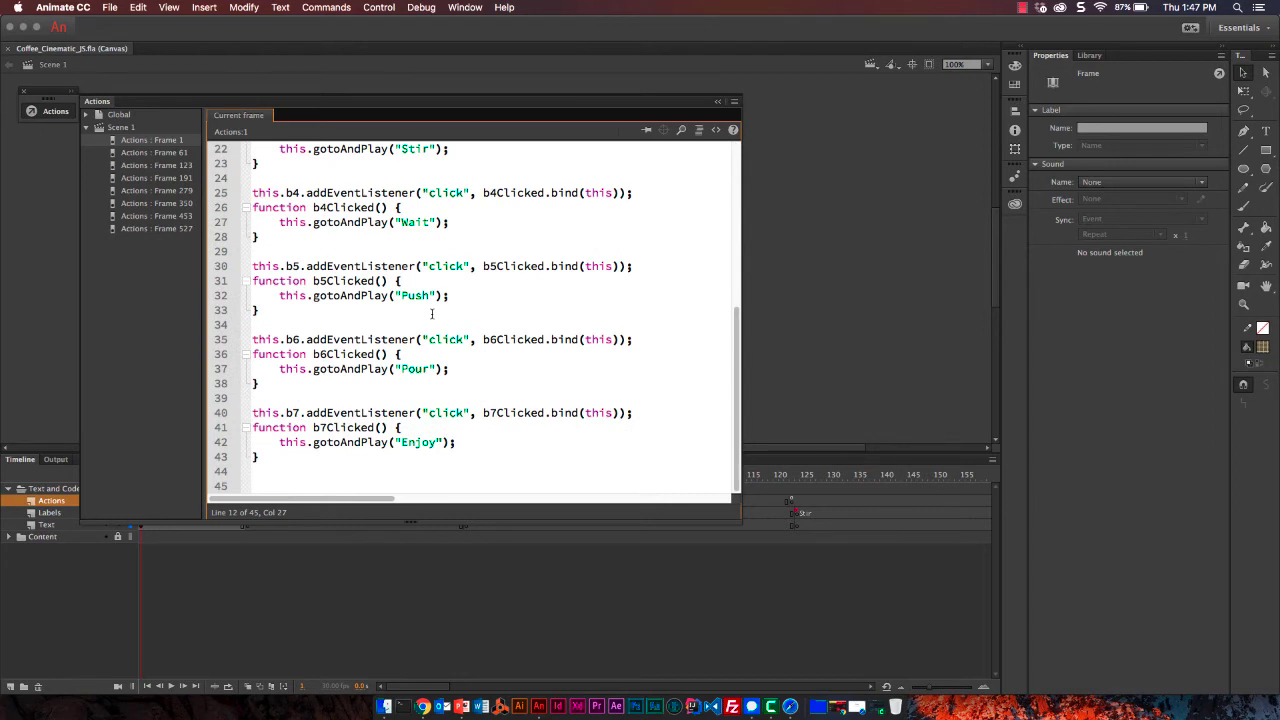
{"action": "left_click", "coordinate": [432, 312]}
Examine the playAll condition in the code on frames 61, 279 and 350
{"action": "left_click", "coordinate": [147, 154]}
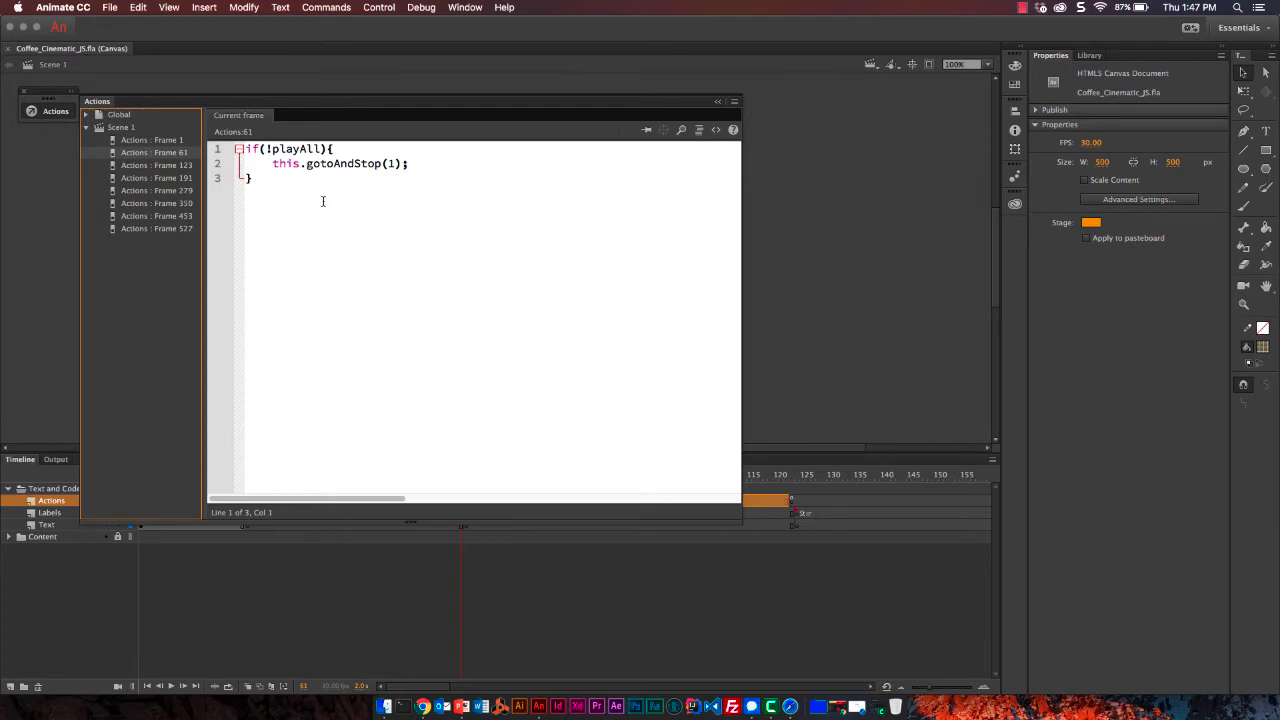
{"action": "left_click", "coordinate": [150, 191]}
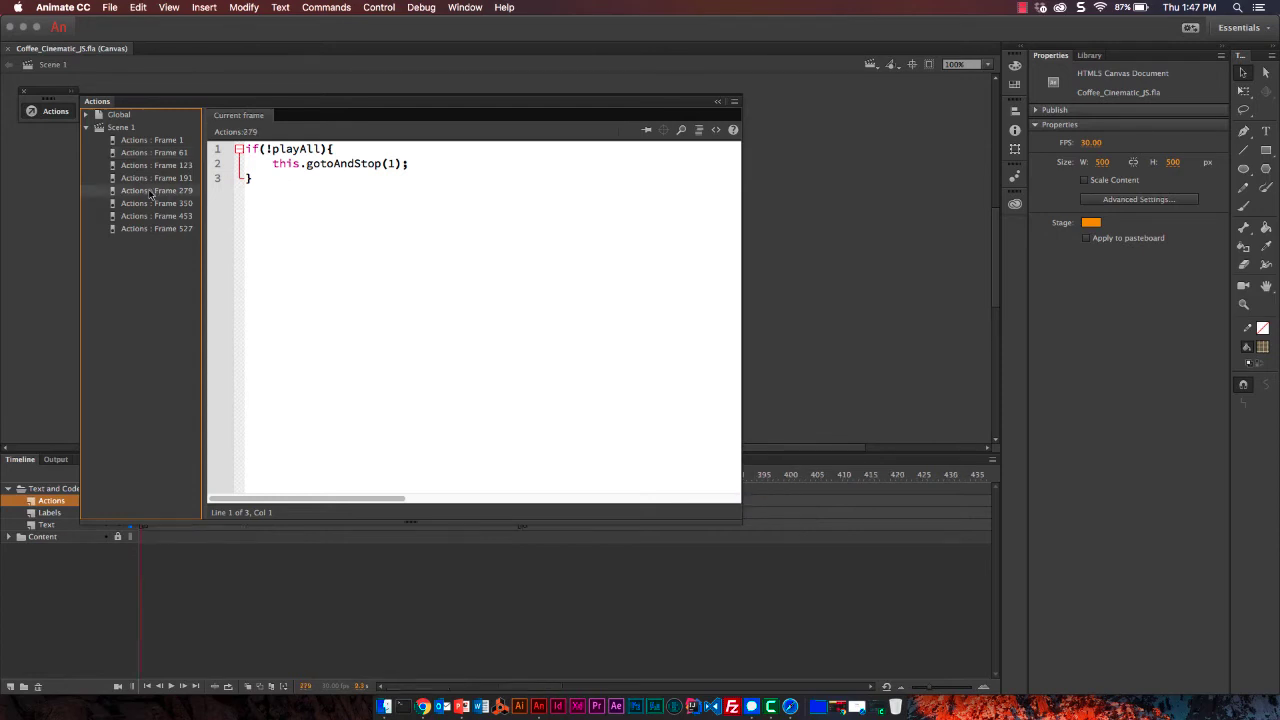
{"action": "left_click", "coordinate": [152, 203]}
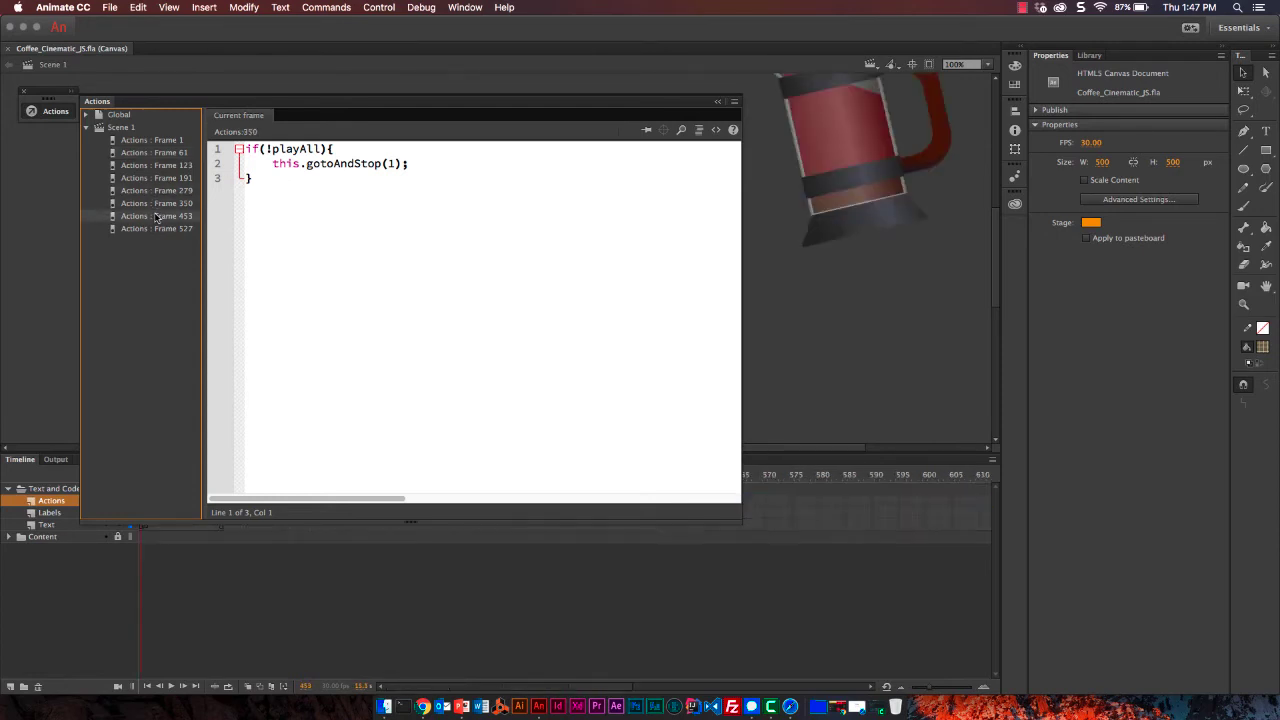
Examine the frame 527 code, close the code editor and show frame 350 of the Actions layer
{"action": "left_click", "coordinate": [154, 229]}
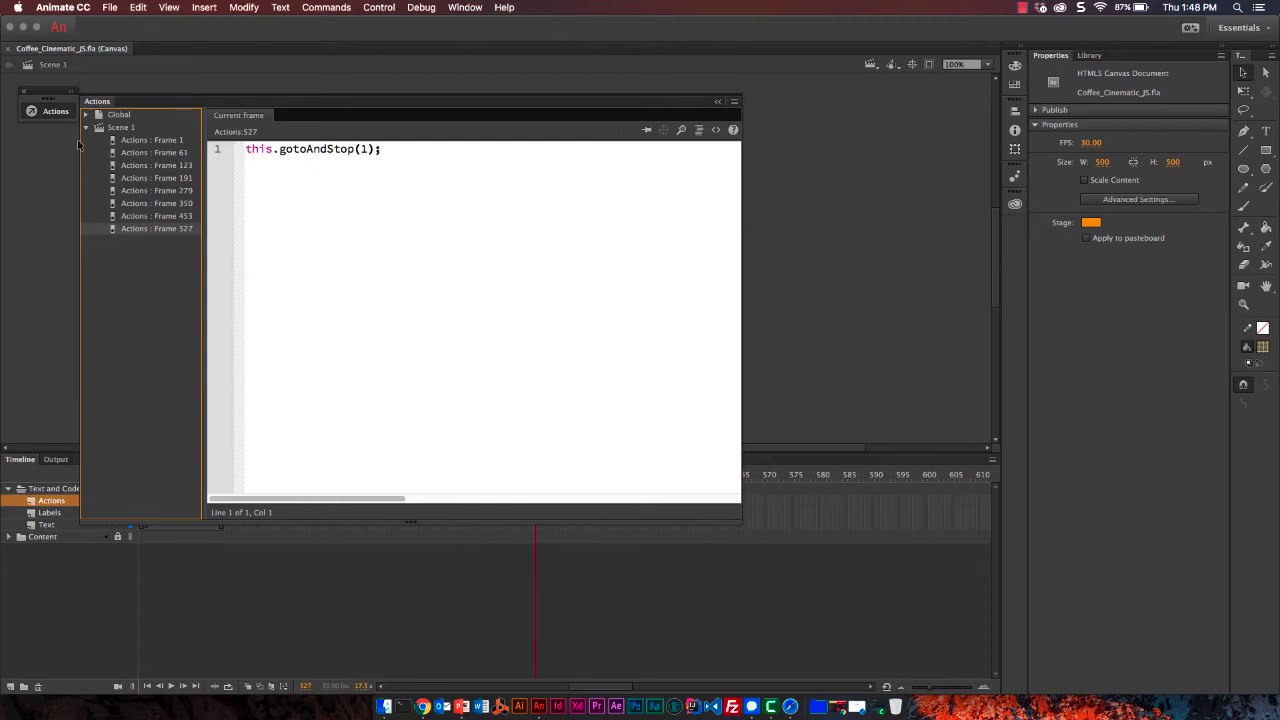
{"action": "left_click", "coordinate": [52, 111]}
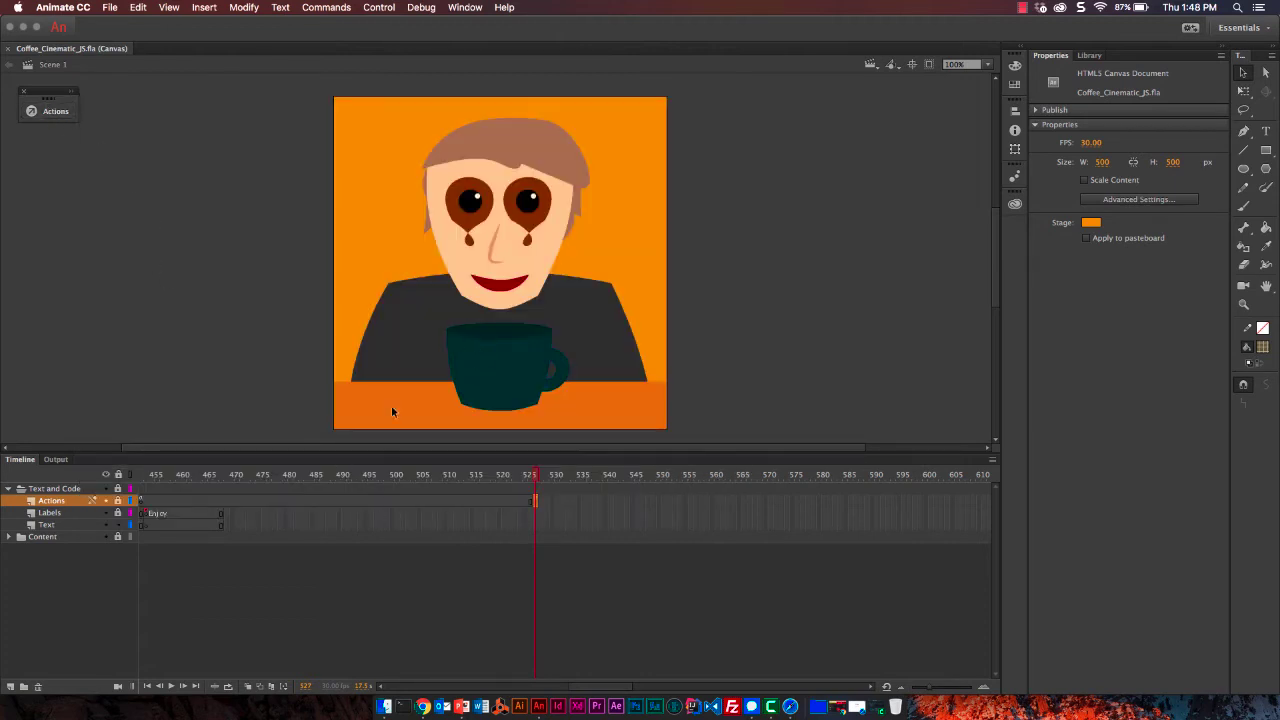
{"action": "scroll", "coordinate": [238, 501], "scroll_direction": "left", "scroll_amount": 10}
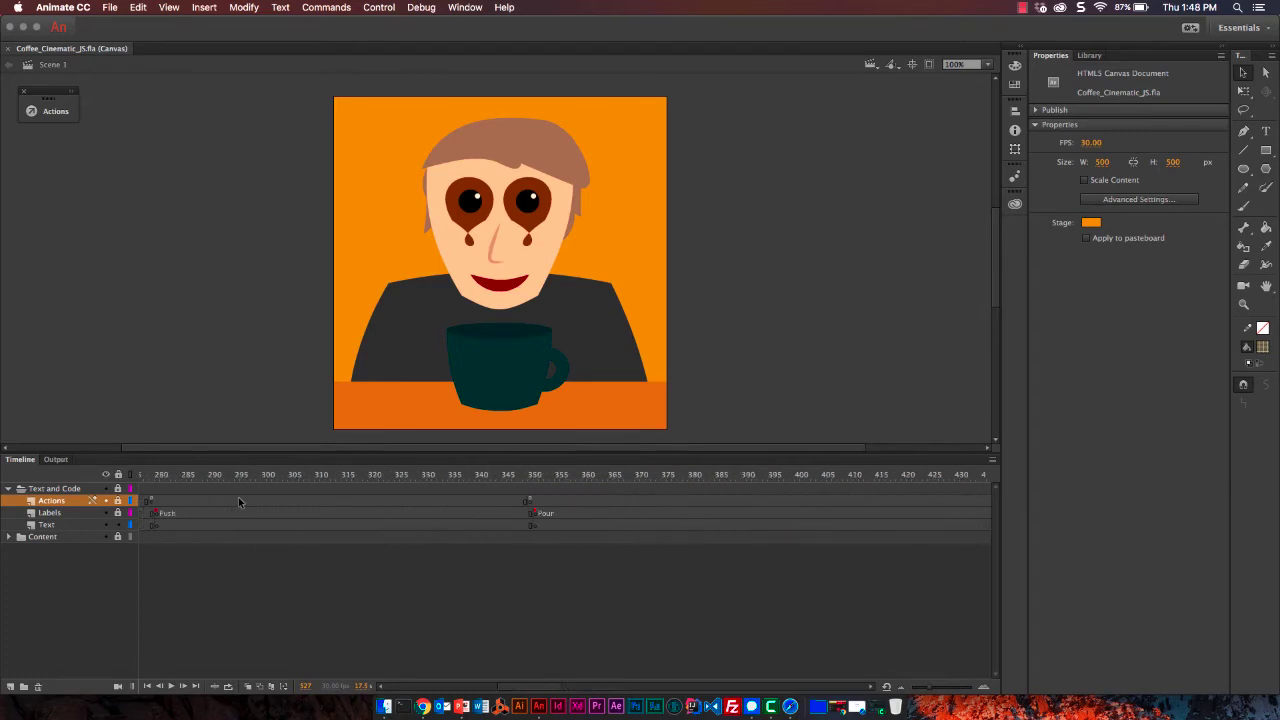
{"action": "left_click", "coordinate": [530, 501]}
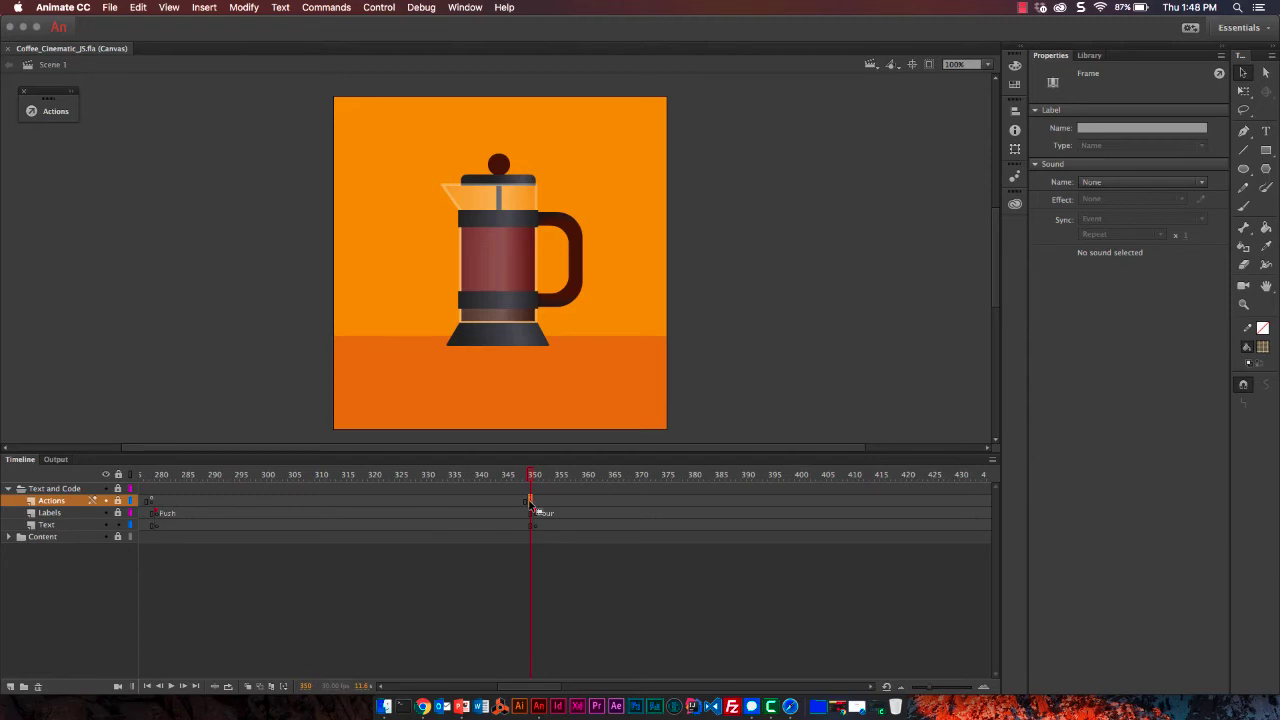
{"action": "left_click", "coordinate": [735, 368]}
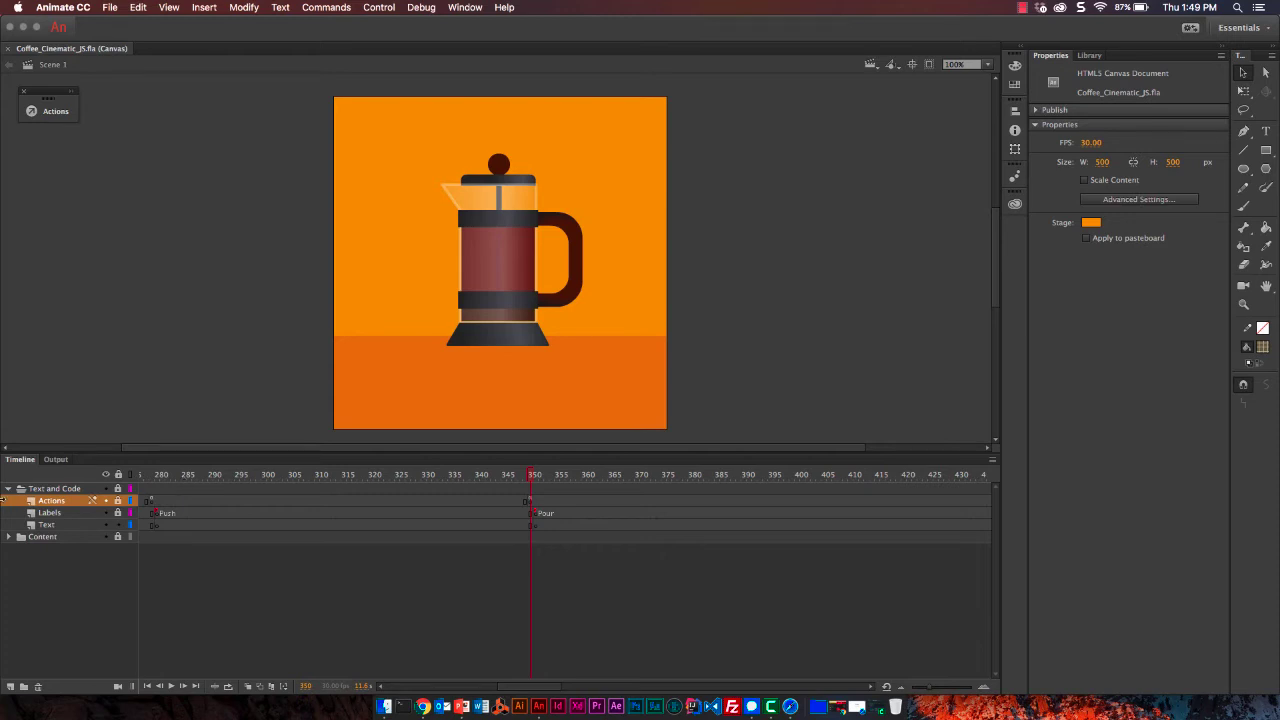
Add a camera with the playhead at frame 123, and collapse its color effects and general document properties
{"action": "scroll", "coordinate": [420, 566], "scroll_direction": "left", "scroll_amount": 10}
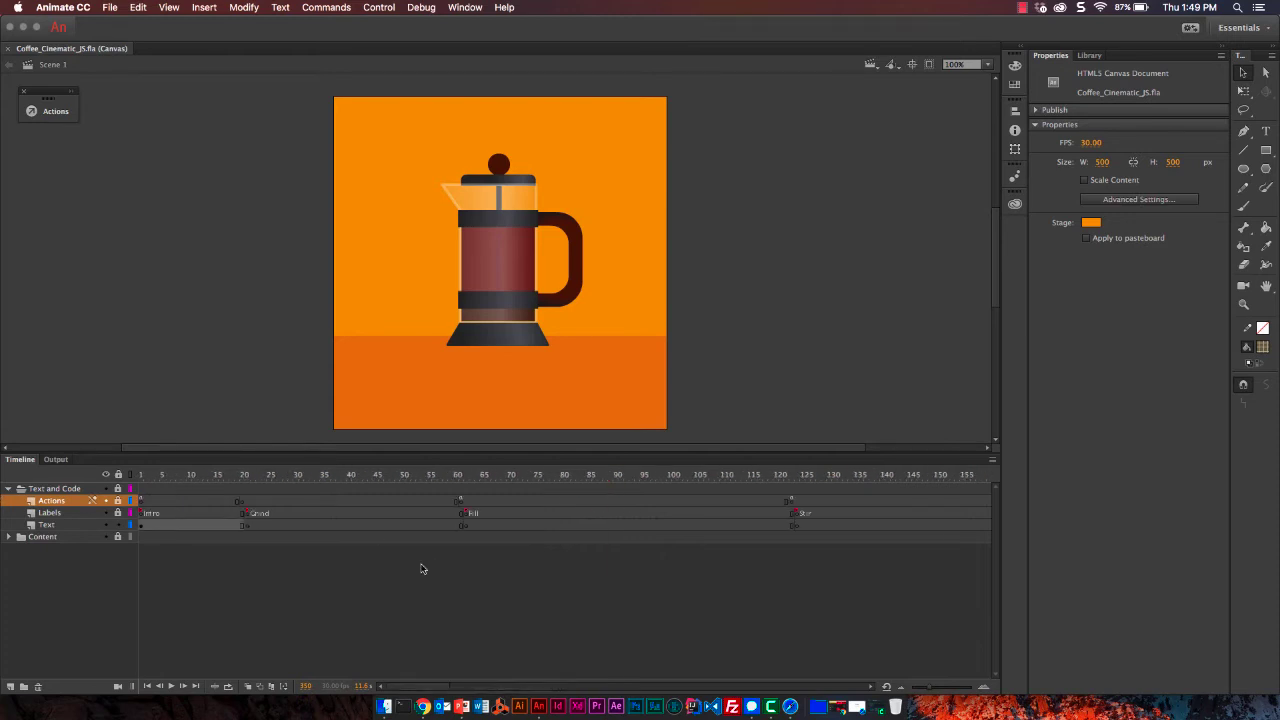
{"action": "left_click", "coordinate": [461, 478]}
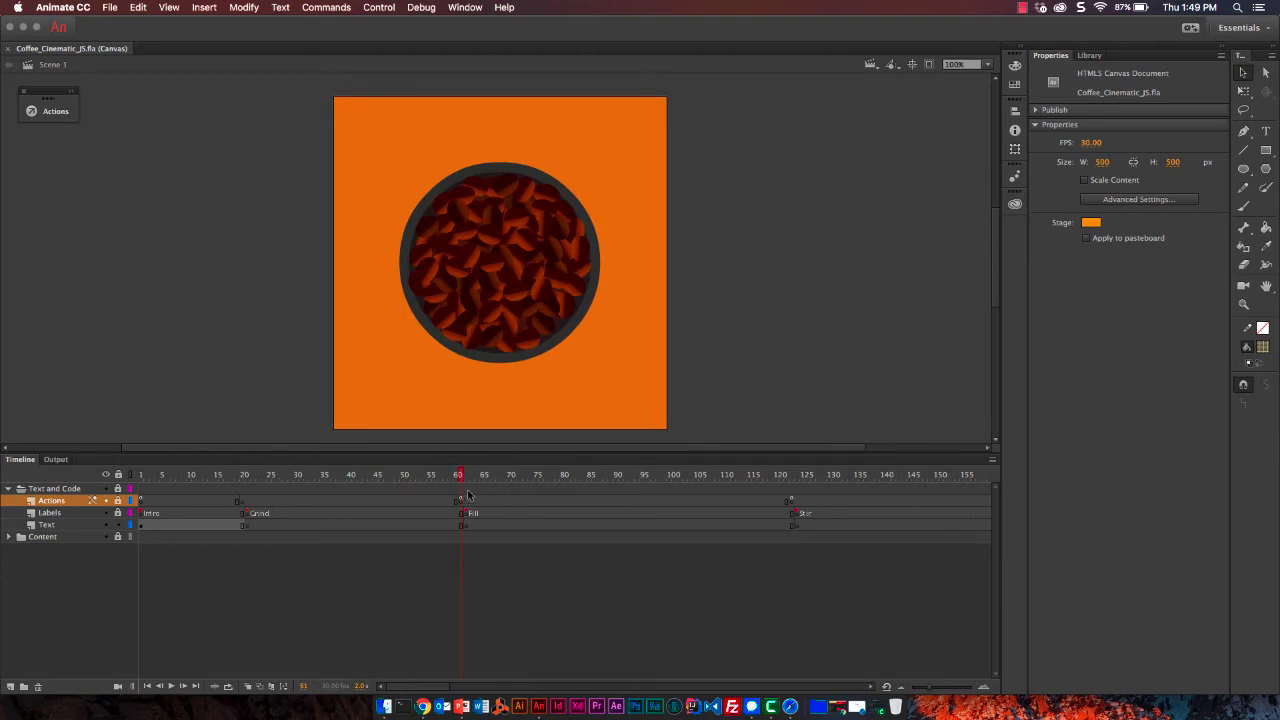
{"action": "left_click_drag", "start_coordinate": [466, 480], "coordinate": [791, 472]}
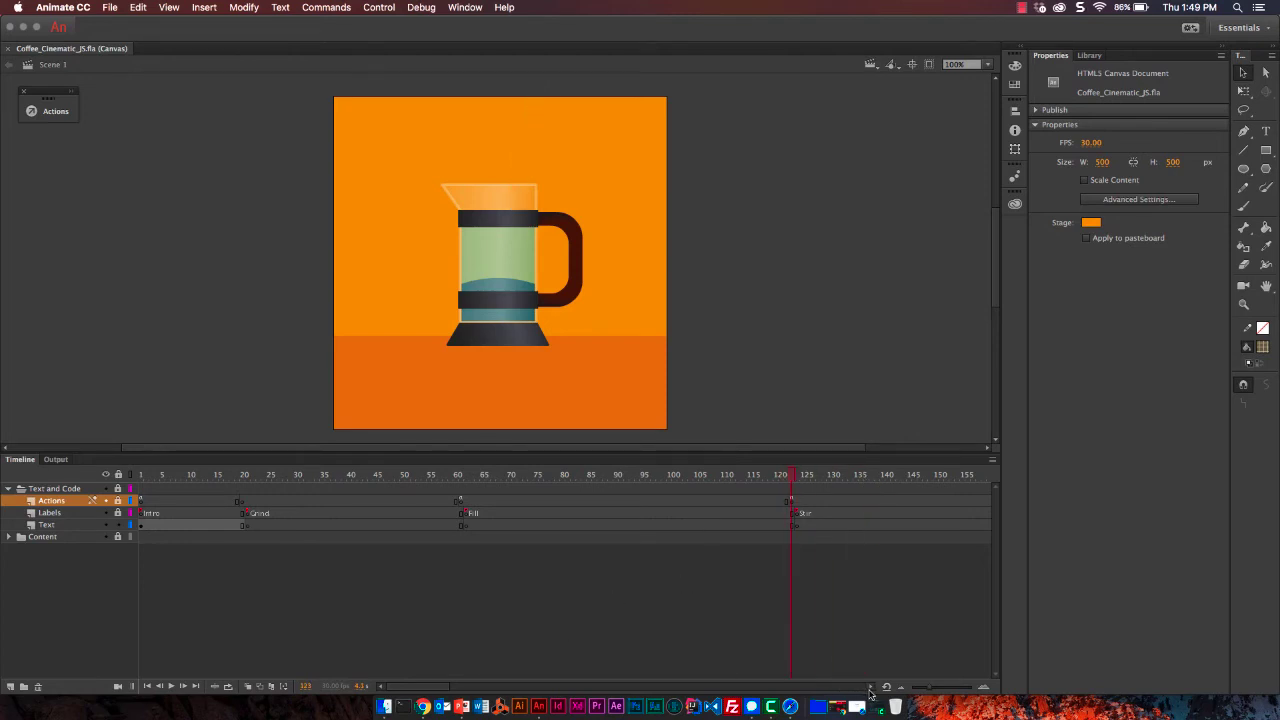
{"action": "scroll", "coordinate": [516, 616], "scroll_direction": "right", "scroll_amount": 10}
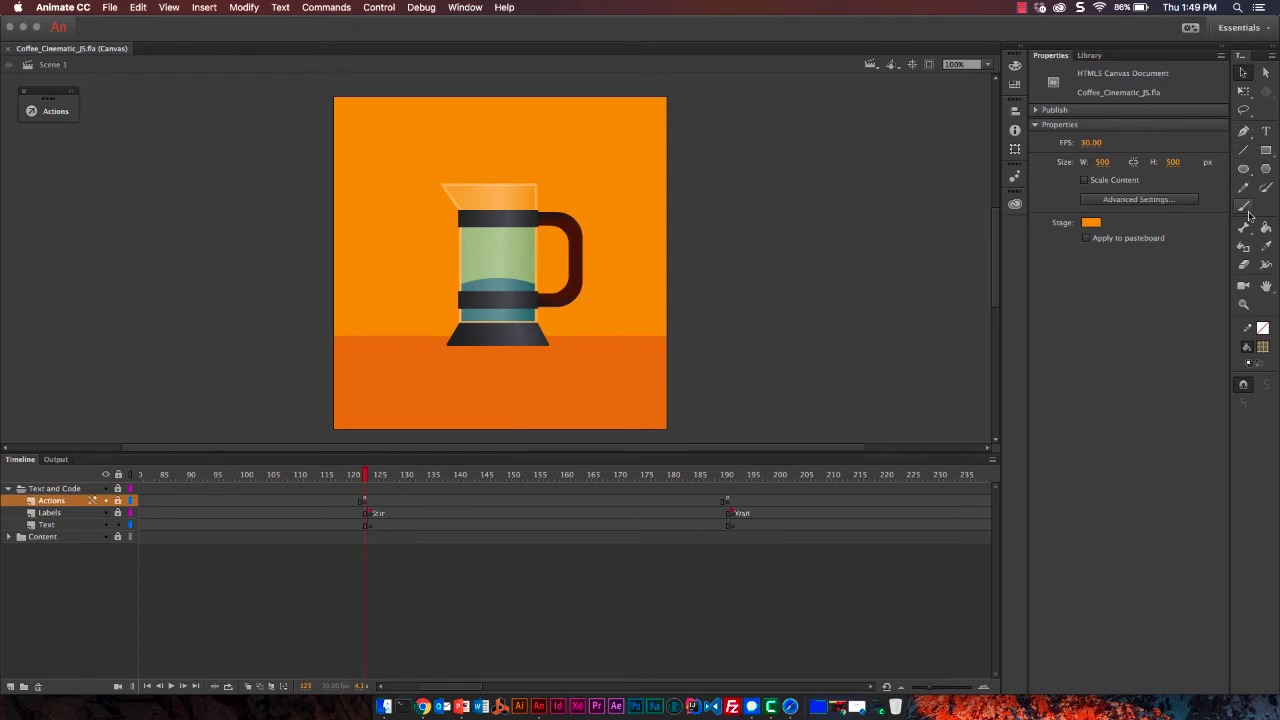
{"action": "left_click", "coordinate": [1244, 287]}
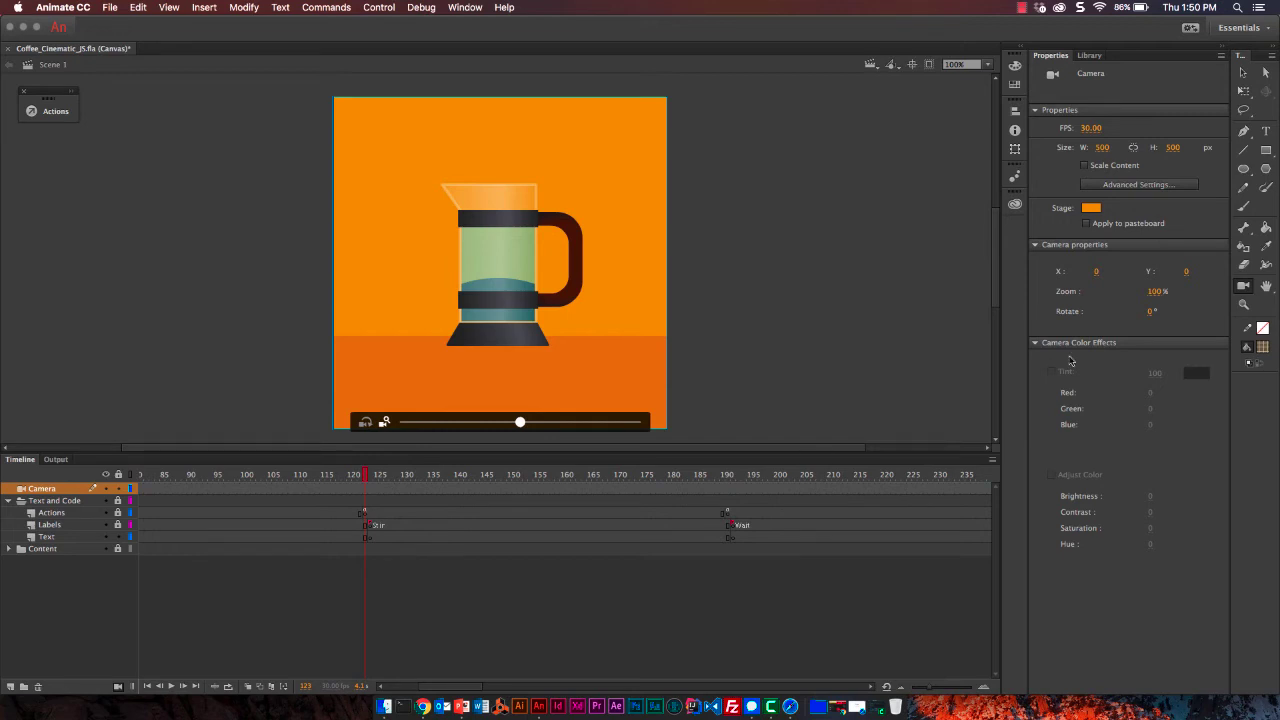
{"action": "left_click", "coordinate": [1037, 346]}
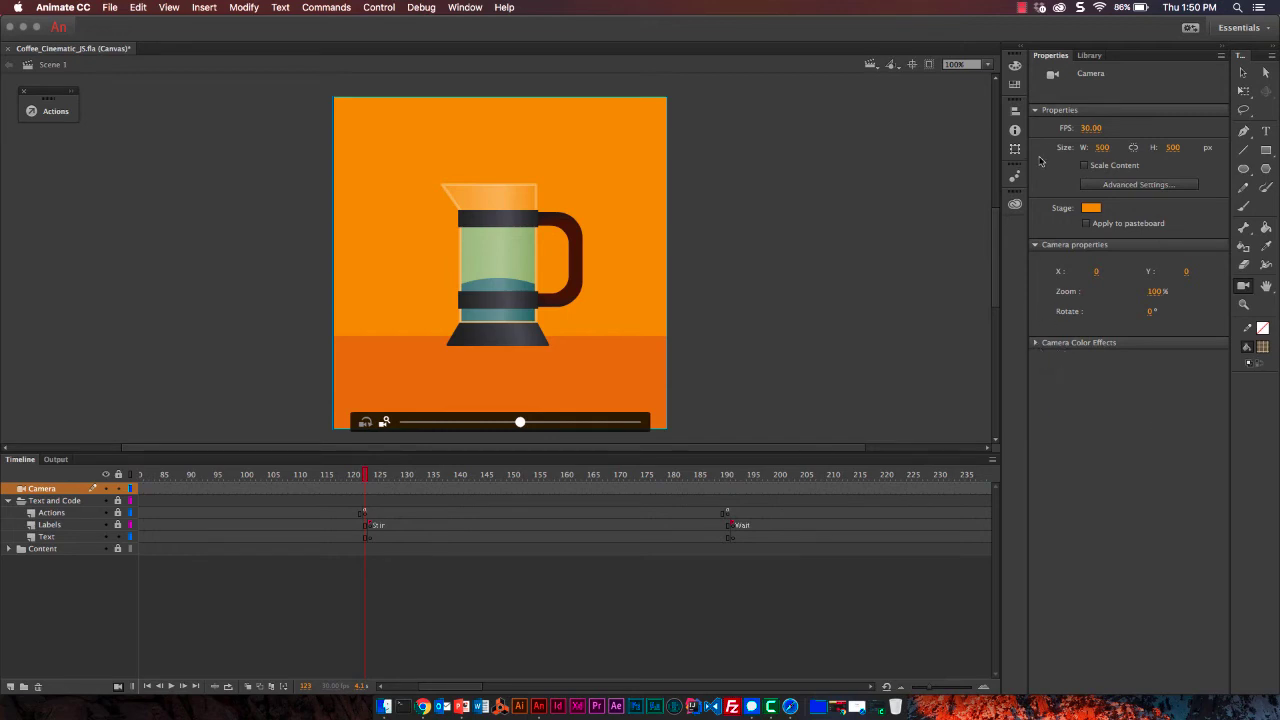
{"action": "left_click", "coordinate": [1037, 111]}
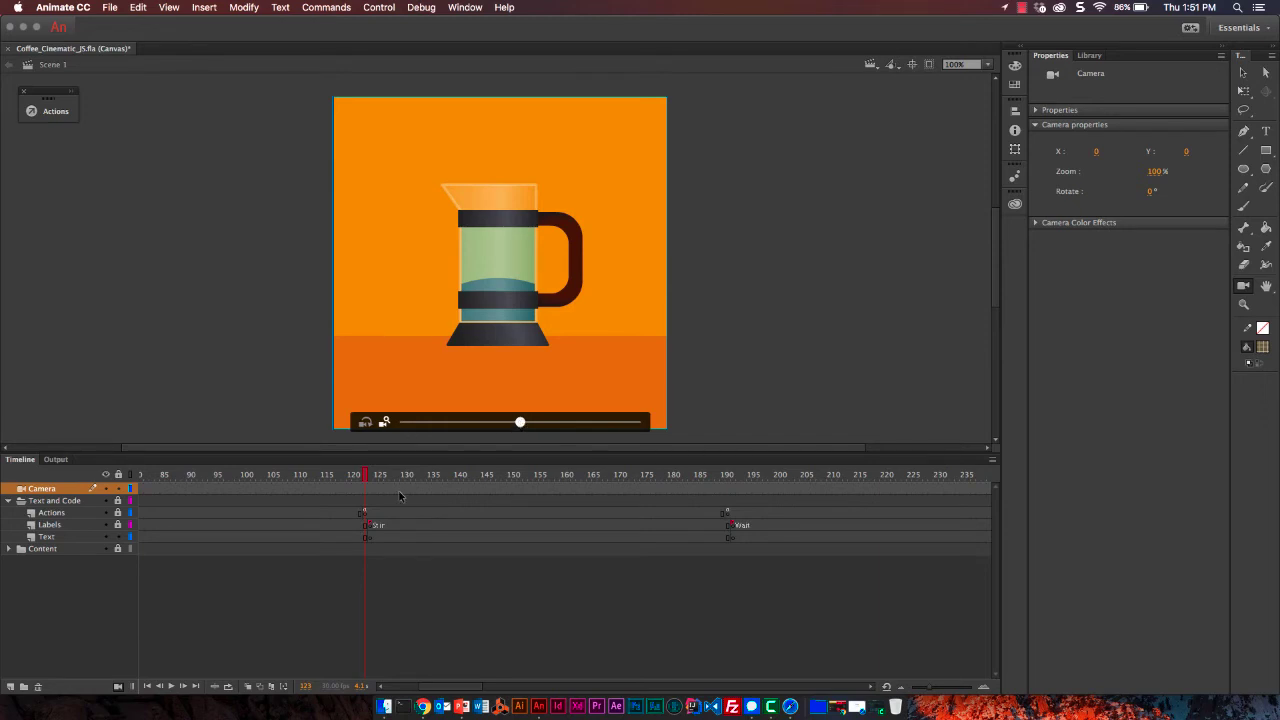
Create a motion tween on the Camera layer at the start of the Stir section
{"action": "left_click", "coordinate": [365, 490]}
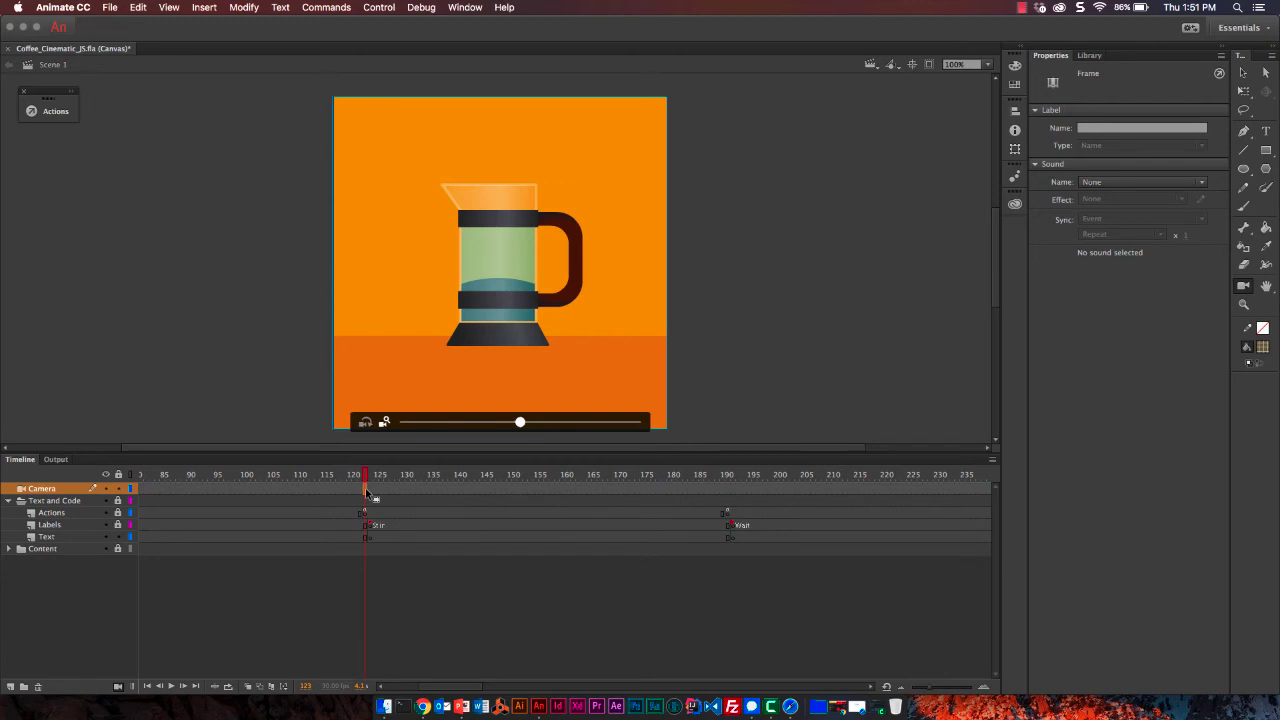
{"action": "right_click", "coordinate": [376, 494]}
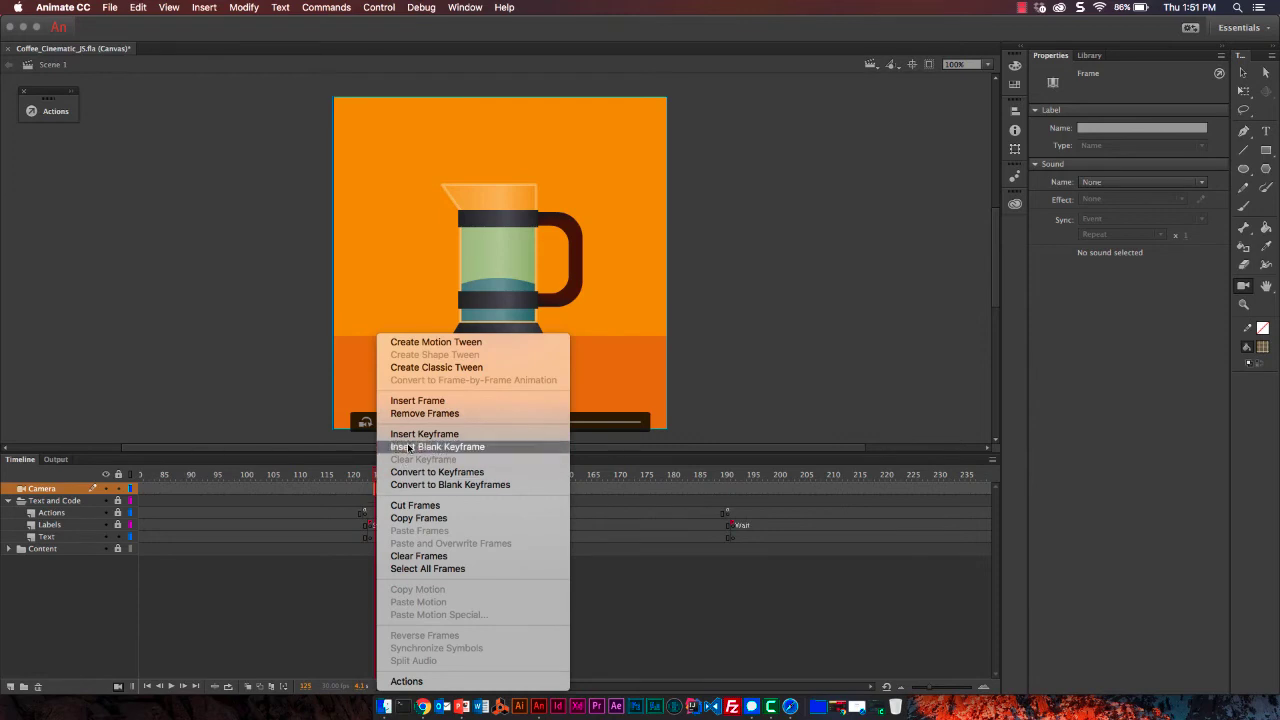
{"action": "left_click", "coordinate": [447, 345]}
Zoom the camera in to about 145% at frame 124 and clip the content outside the stage
{"action": "left_click", "coordinate": [372, 480]}
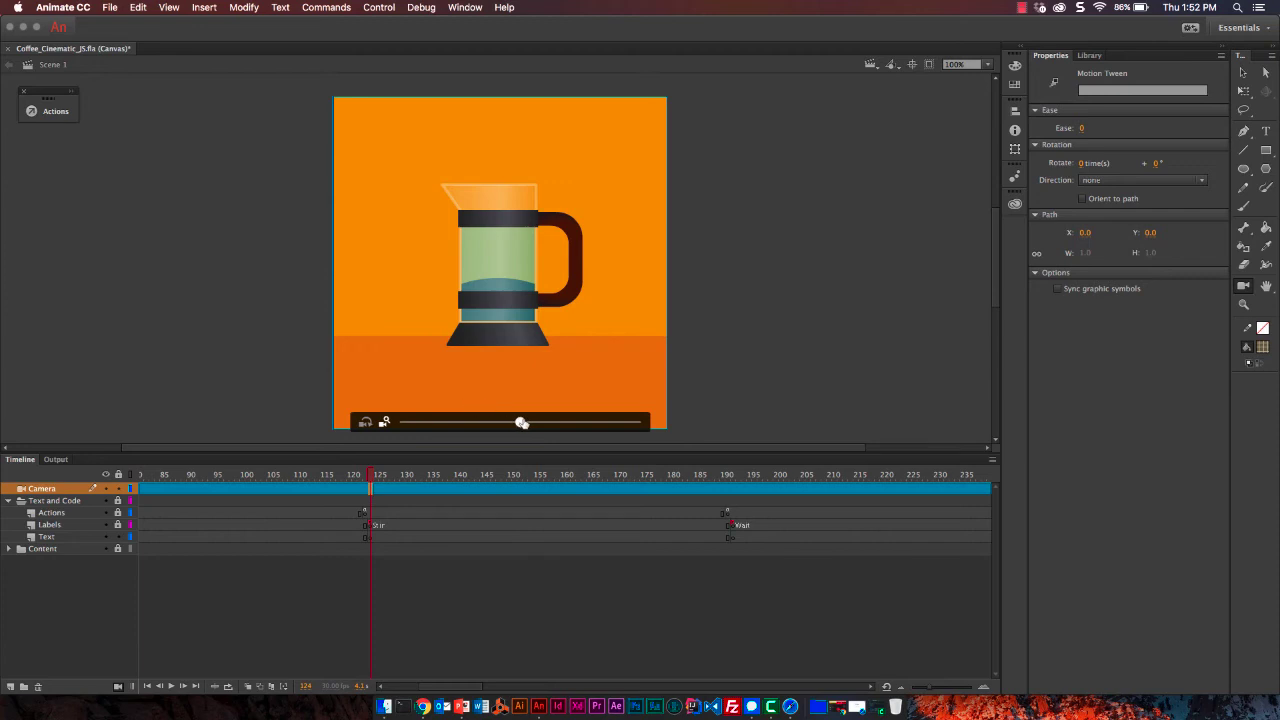
{"action": "left_click_drag", "start_coordinate": [521, 422], "coordinate": [576, 421]}
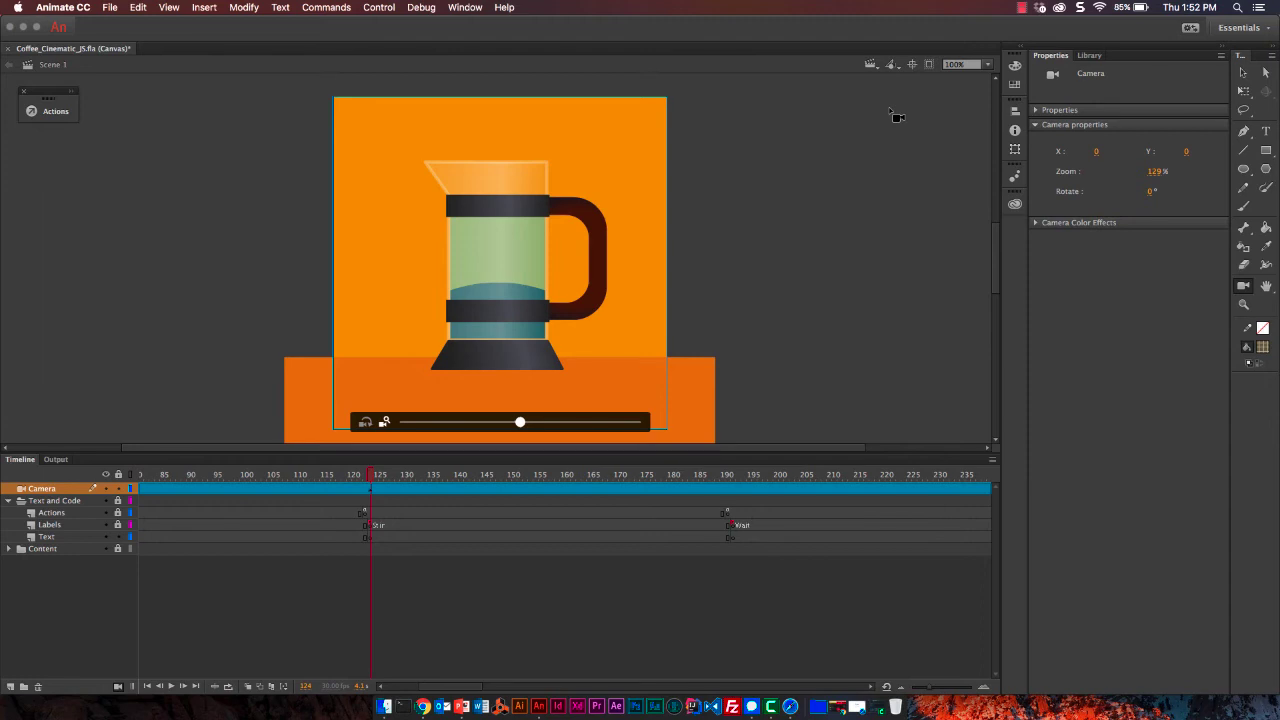
{"action": "left_click", "coordinate": [929, 66]}
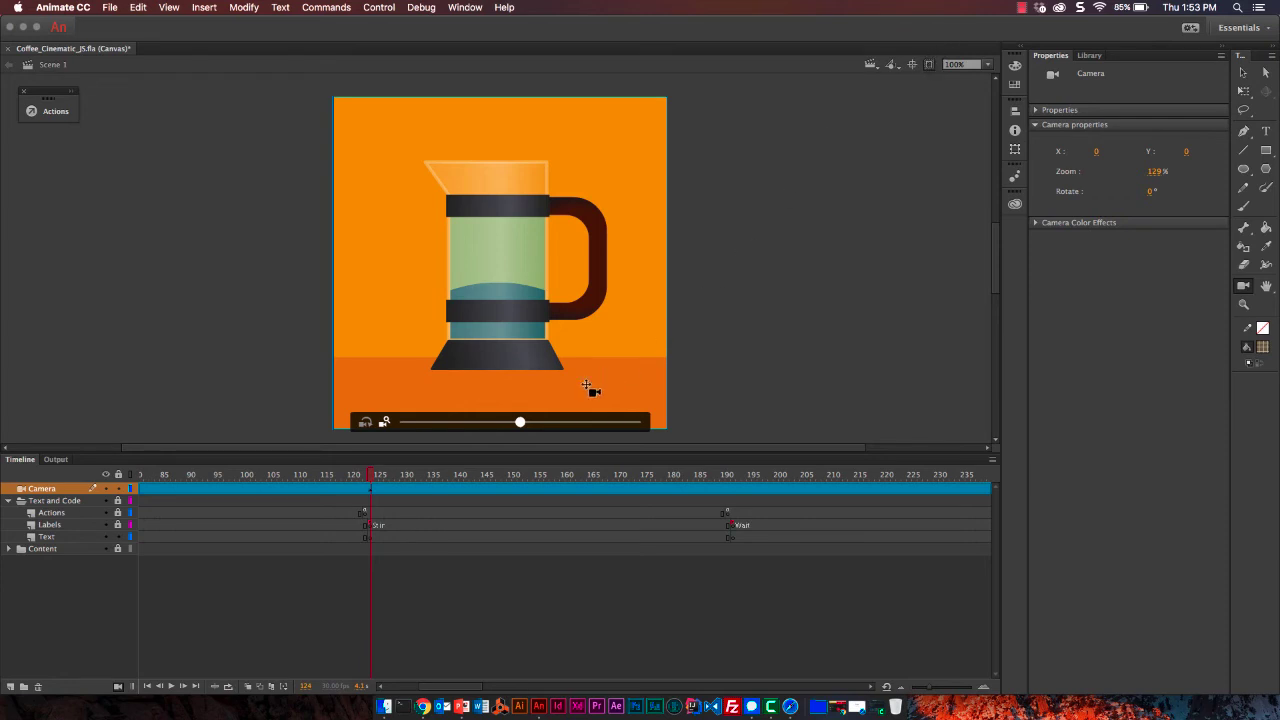
{"action": "mouse_move", "coordinate": [521, 424]}
{"action": "left_mouse_down"}
{"action": "mouse_move", "coordinate": [591, 424]}
{"action": "mouse_move", "coordinate": [484, 423]}
{"action": "mouse_move", "coordinate": [640, 423]}
{"action": "mouse_move", "coordinate": [470, 423]}
{"action": "mouse_move", "coordinate": [629, 441]}
{"action": "mouse_move", "coordinate": [545, 428]}
{"action": "left_mouse_up"}
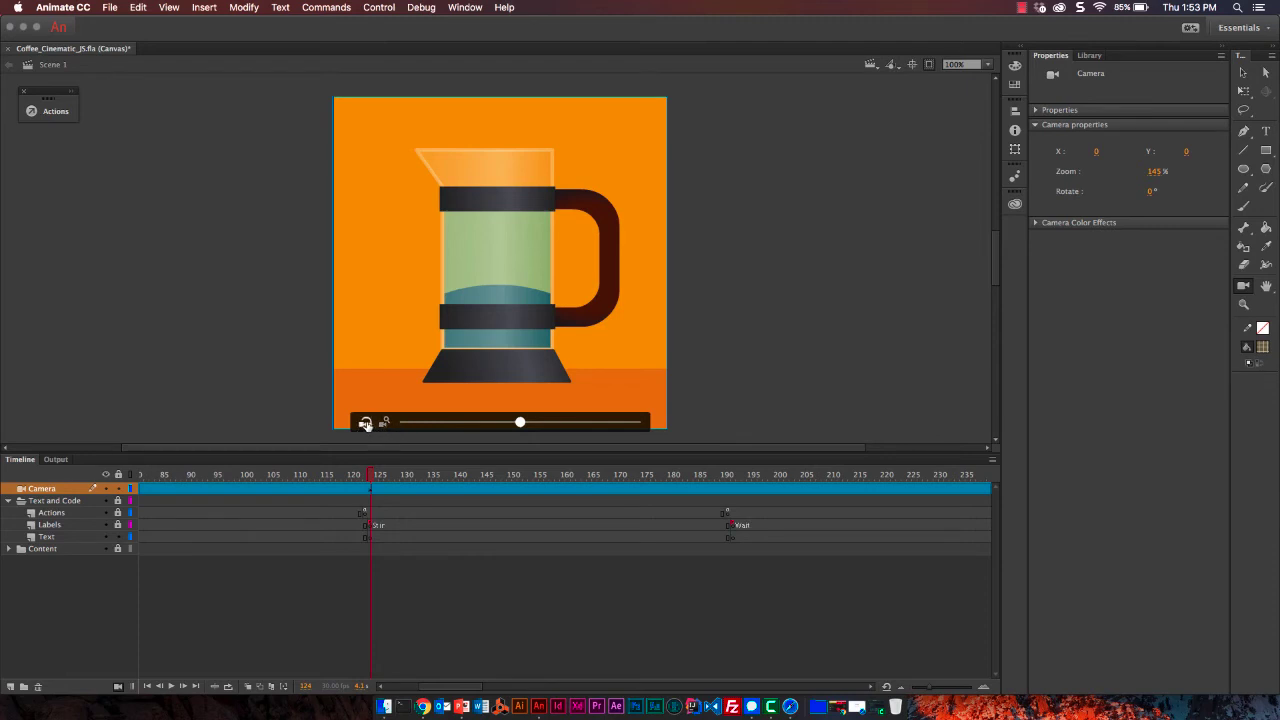
Rotate the camera to 24 degrees at frame 124 and shift its position to X 13, Y -11
{"action": "left_click", "coordinate": [366, 424]}
{"action": "left_click_drag", "start_coordinate": [520, 423], "coordinate": [417, 426]}
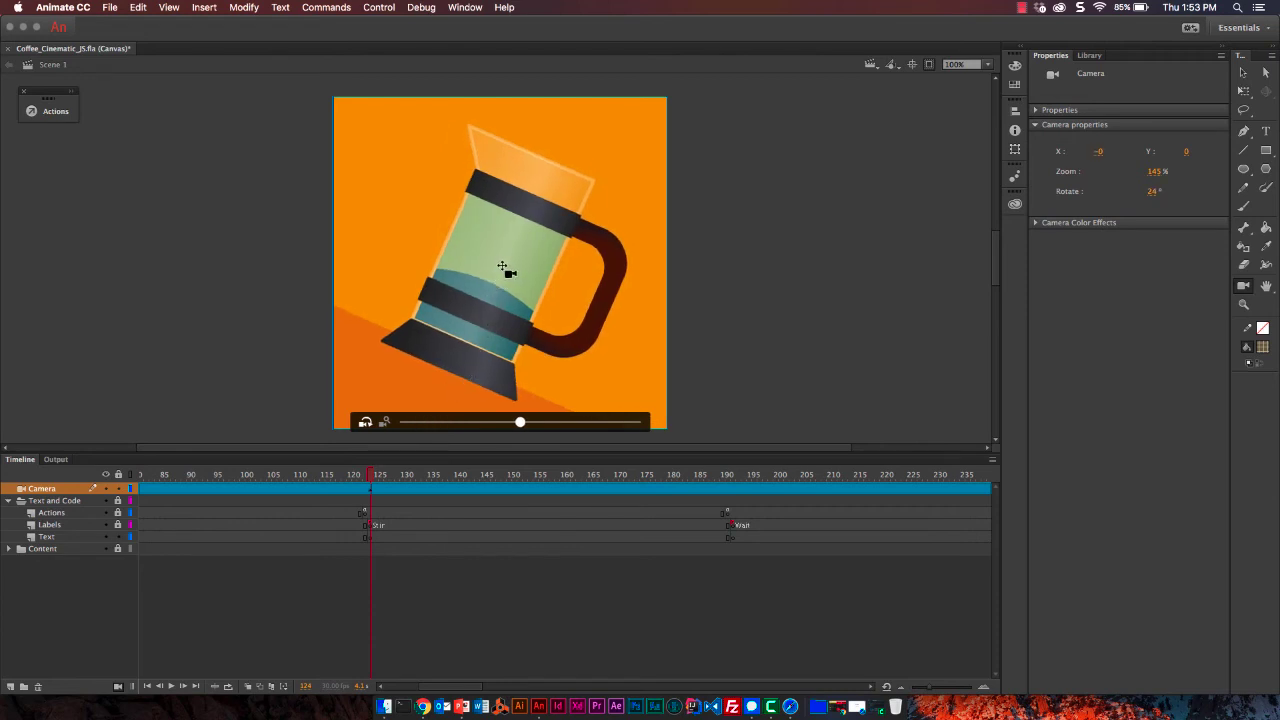
{"action": "mouse_move", "coordinate": [502, 267]}
{"action": "left_mouse_down"}
{"action": "mouse_move", "coordinate": [606, 283]}
{"action": "mouse_move", "coordinate": [434, 249]}
{"action": "mouse_move", "coordinate": [449, 334]}
{"action": "mouse_move", "coordinate": [525, 235]}
{"action": "mouse_move", "coordinate": [508, 211]}
{"action": "mouse_move", "coordinate": [500, 280]}
{"action": "mouse_move", "coordinate": [488, 276]}
{"action": "left_mouse_up"}
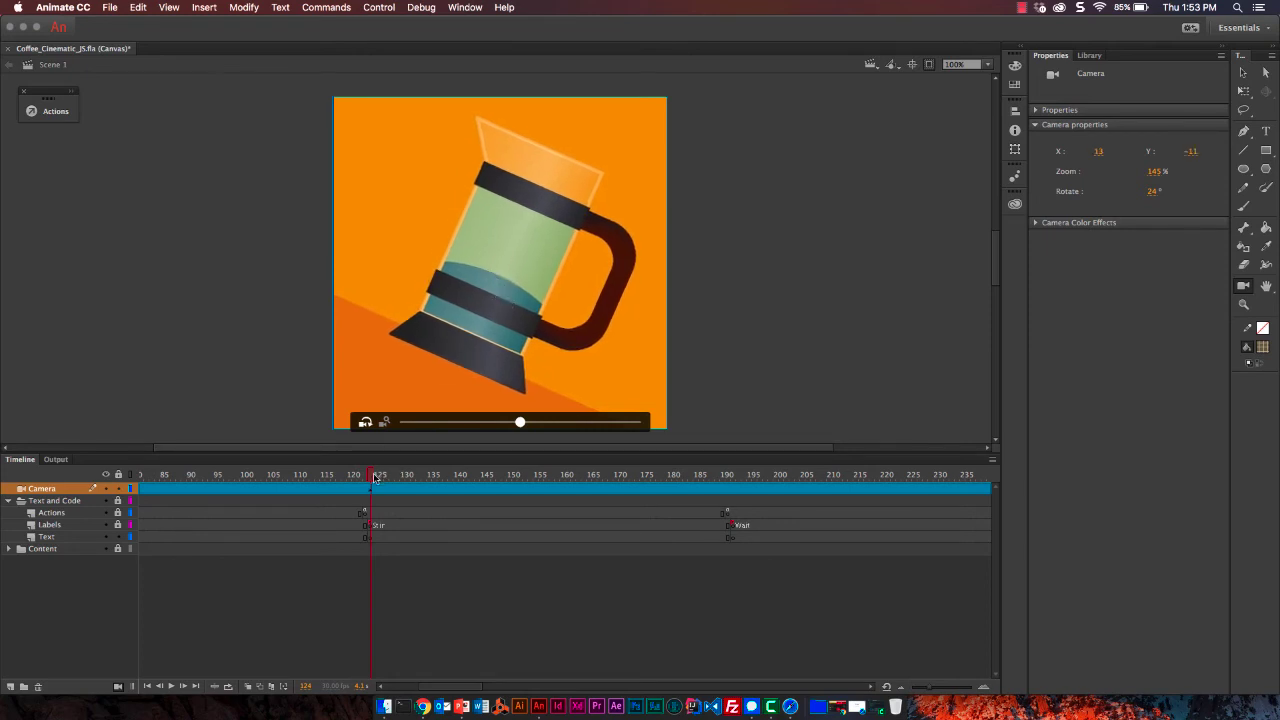
At frame 191, move the camera to X -14, Y 14 and zoom in further to about 163%
{"action": "left_click_drag", "start_coordinate": [374, 478], "coordinate": [720, 490]}
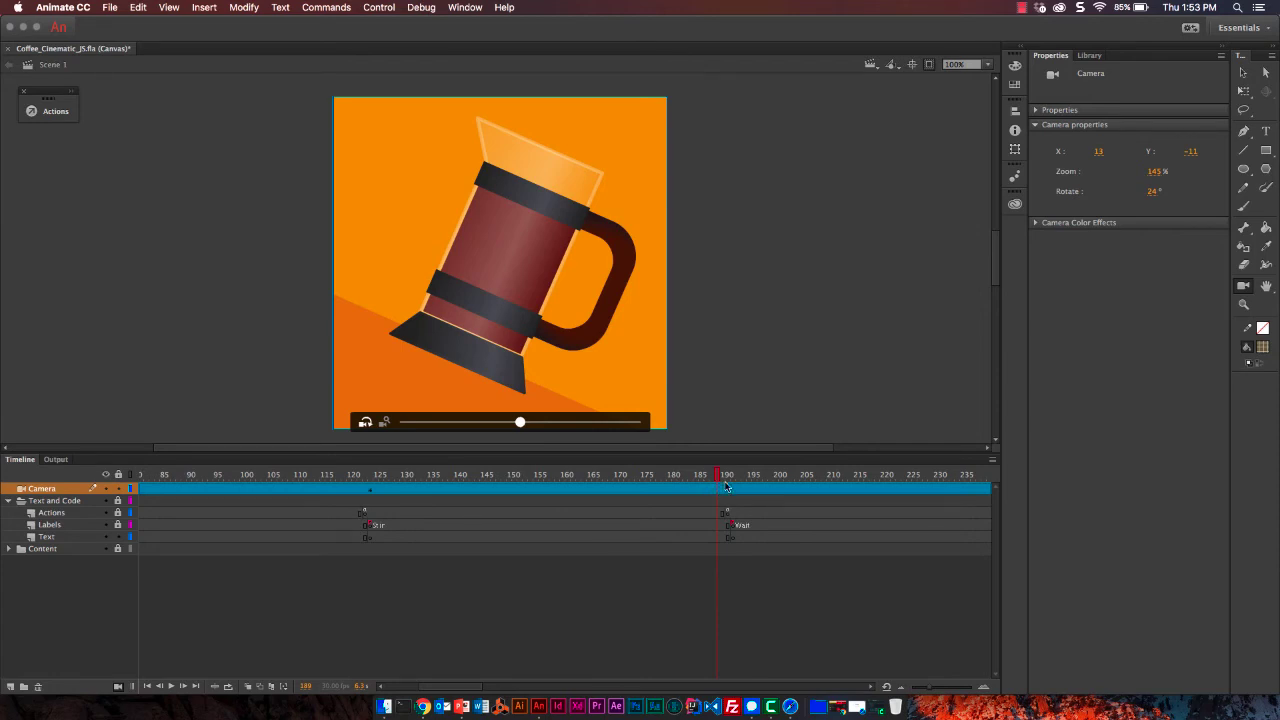
{"action": "left_click", "coordinate": [731, 484]}
{"action": "left_click", "coordinate": [728, 483]}
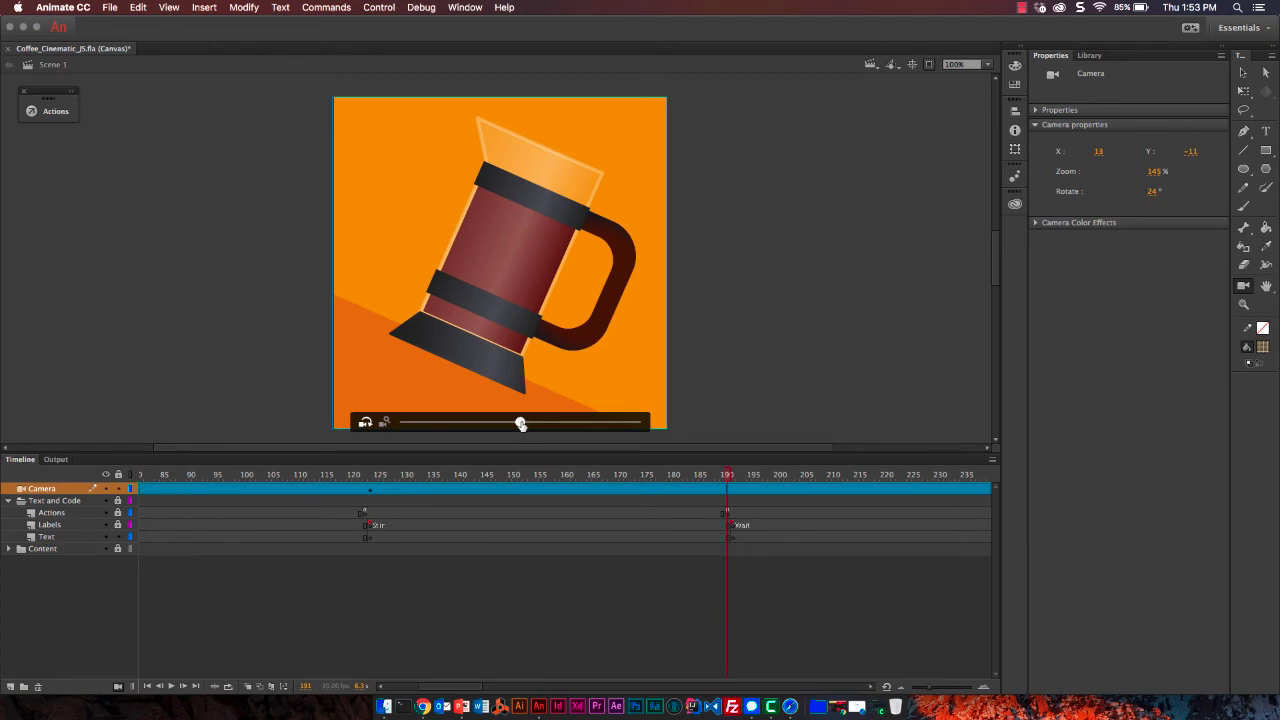
{"action": "left_click_drag", "start_coordinate": [521, 425], "coordinate": [521, 426]}
{"action": "mouse_move", "coordinate": [504, 316]}
{"action": "left_mouse_down"}
{"action": "mouse_move", "coordinate": [523, 286]}
{"action": "mouse_move", "coordinate": [518, 318]}
{"action": "left_mouse_up"}
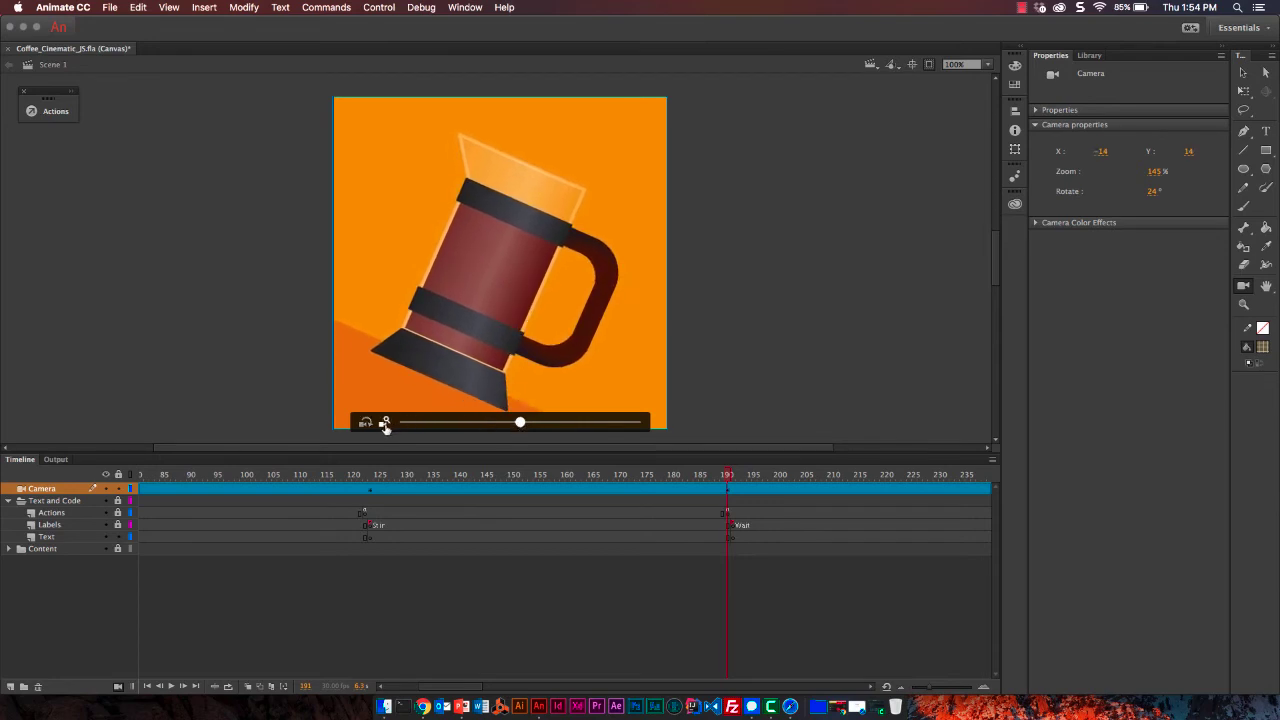
{"action": "left_click_drag", "start_coordinate": [520, 423], "coordinate": [545, 423]}
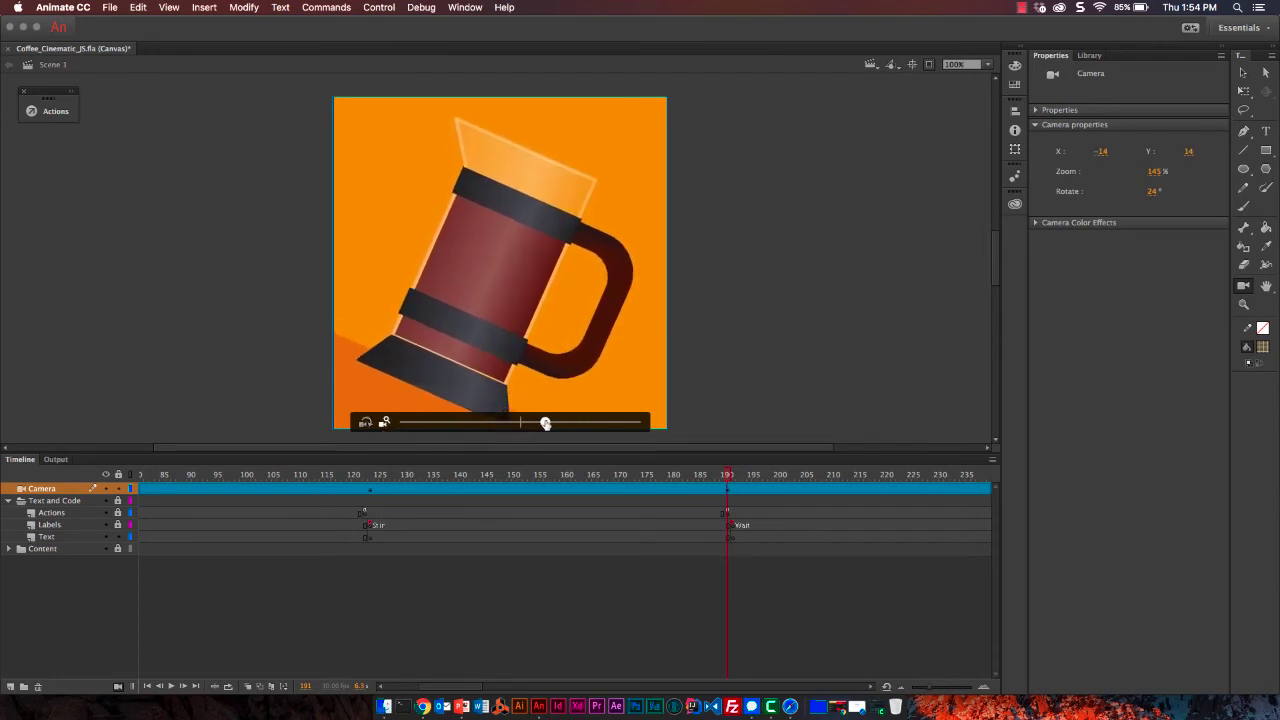
Straighten the camera at frame 124 to about 1 degree and set its position to X 2, Y 1
{"action": "left_click", "coordinate": [371, 478]}
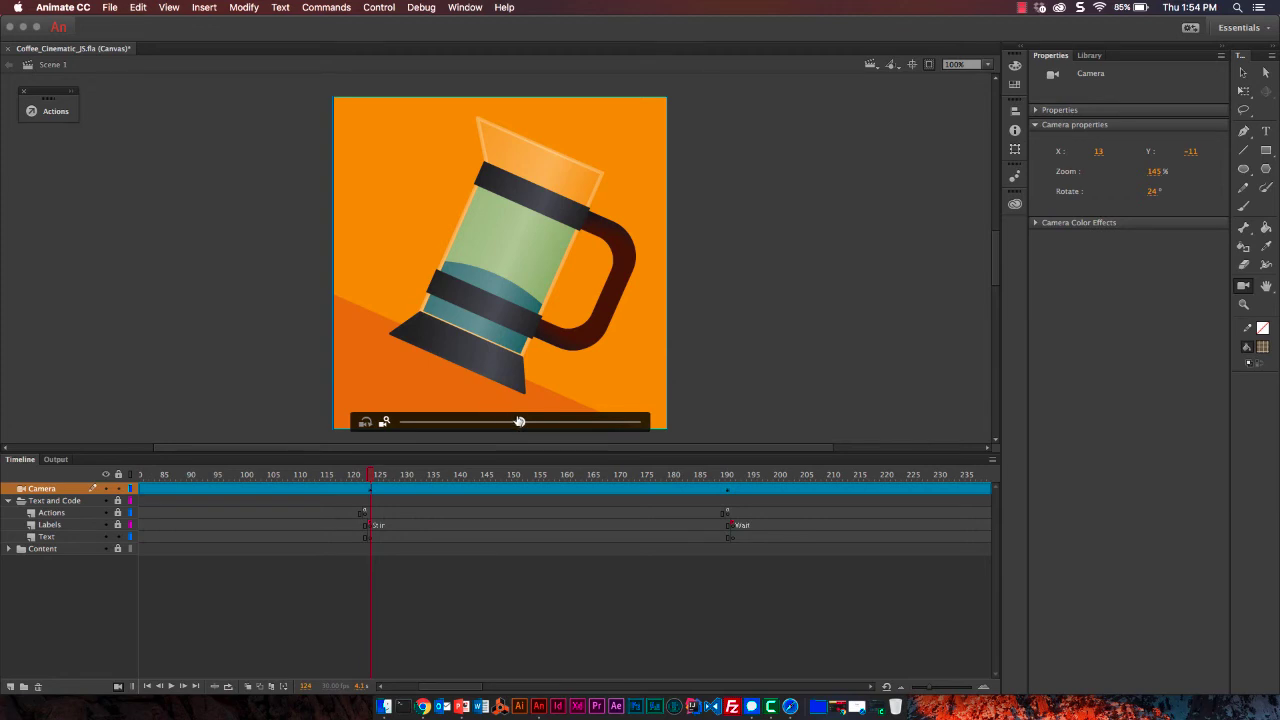
{"action": "left_click", "coordinate": [365, 423]}
{"action": "left_click_drag", "start_coordinate": [520, 423], "coordinate": [615, 435]}
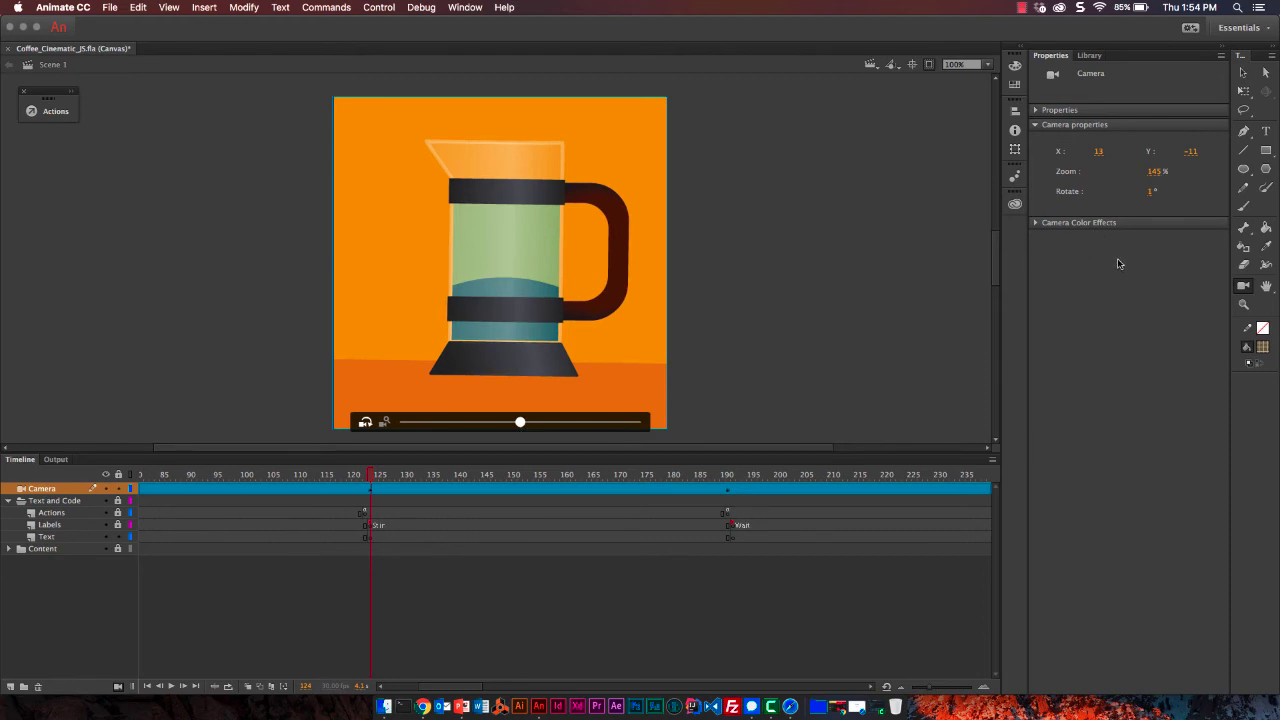
{"action": "left_click_drag", "start_coordinate": [1098, 153], "coordinate": [1103, 157]}
{"action": "left_click", "coordinate": [1101, 155]}
{"action": "left_click_drag", "start_coordinate": [1191, 153], "coordinate": [1194, 154]}
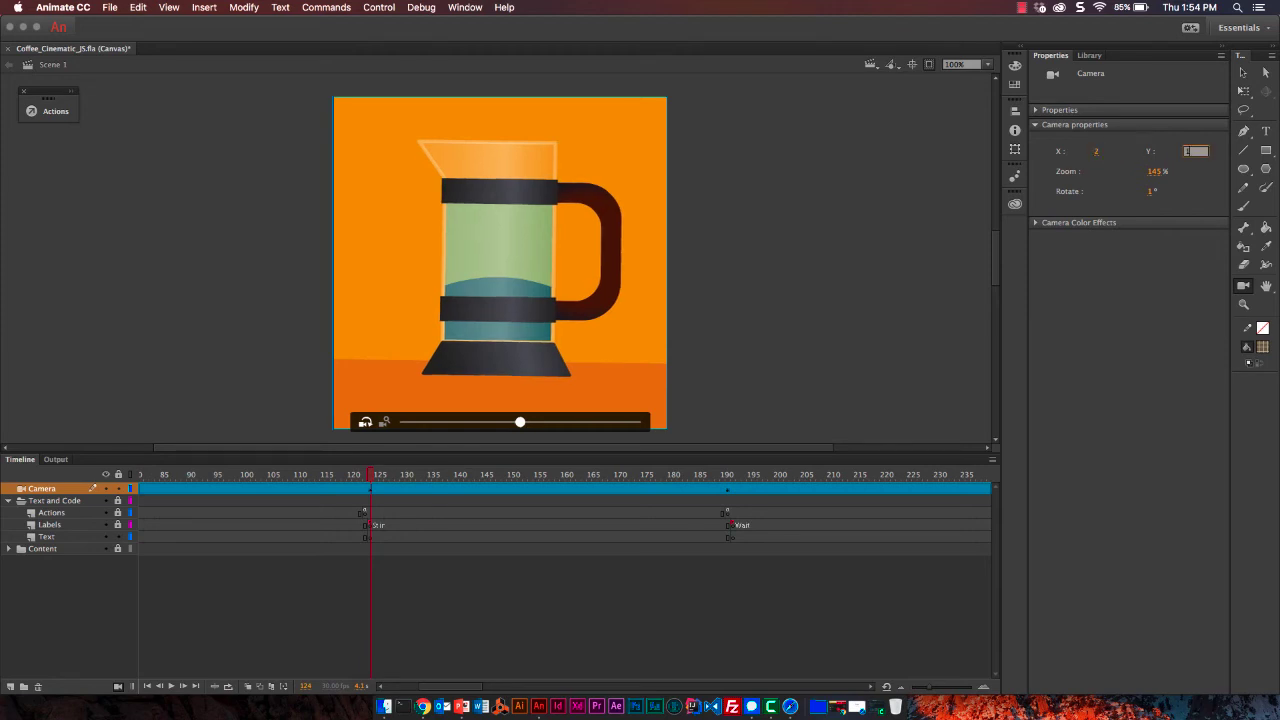
Set the camera's zoom to 100% and its rotation to 0 degrees at frame 124
{"action": "left_click", "coordinate": [1156, 171]}
{"action": "type", "text": "100"}
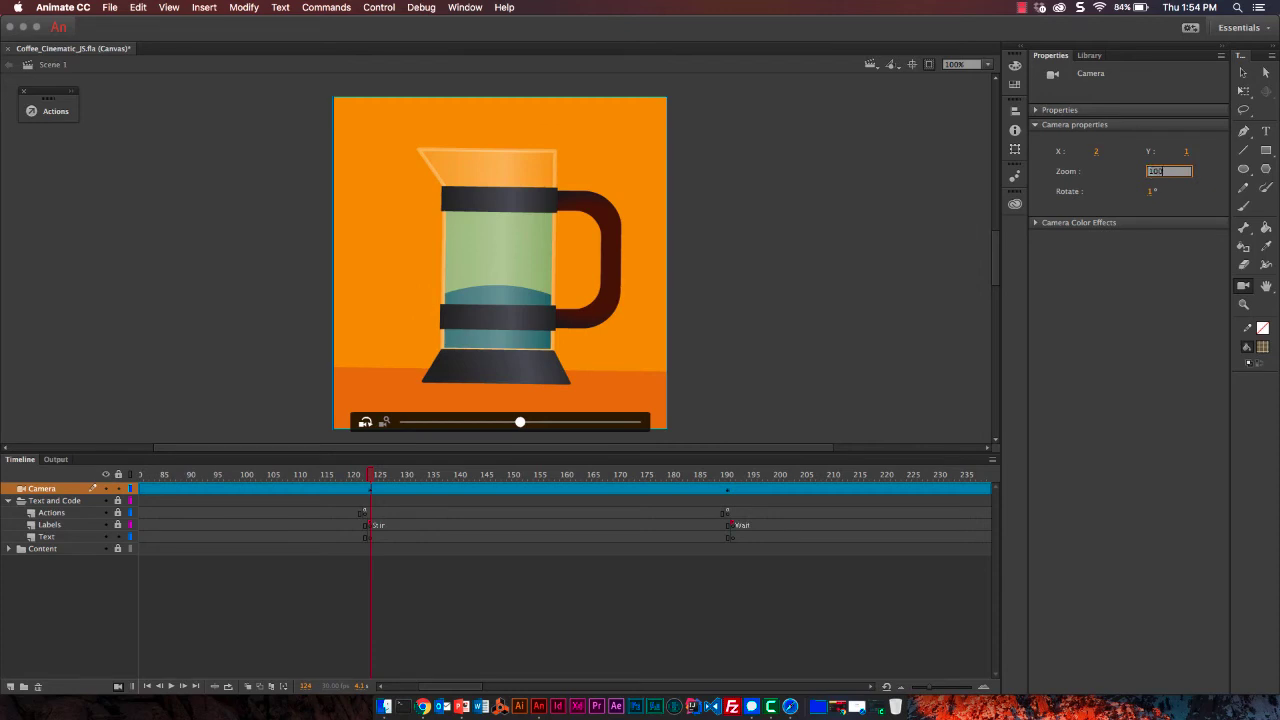
{"action": "key", "text": "Return"}
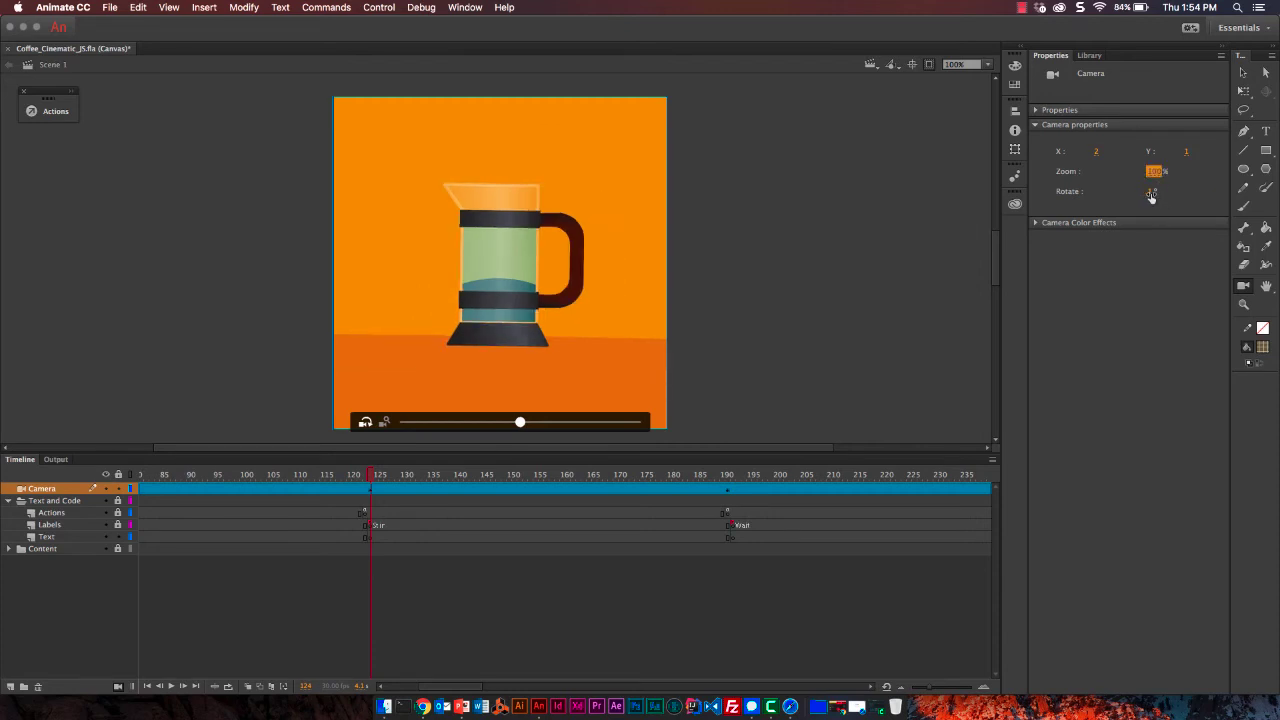
{"action": "left_click", "coordinate": [1151, 191]}
{"action": "type", "text": "0"}
{"action": "key", "text": "Return"}
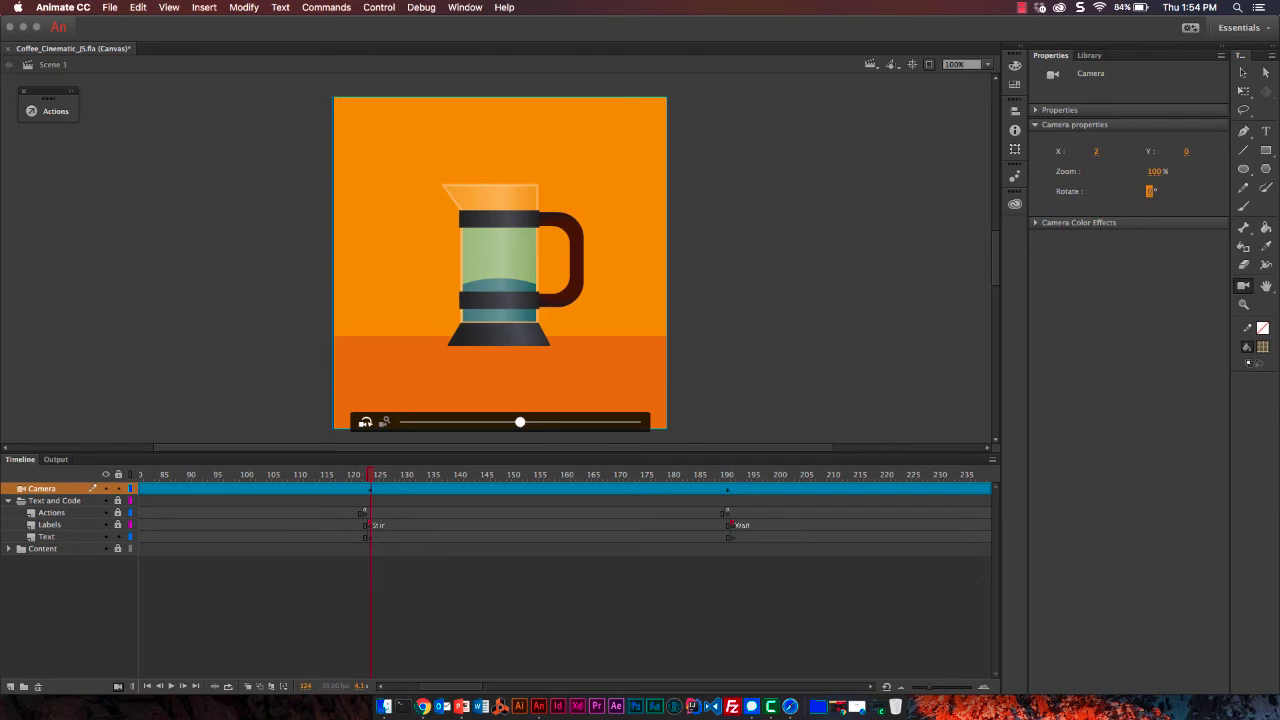
{"action": "left_click", "coordinate": [1098, 151]}
{"action": "left_click", "coordinate": [871, 237]}
Rotate the camera to 30 degrees at frame 191
{"action": "left_click_drag", "start_coordinate": [374, 478], "coordinate": [728, 474]}
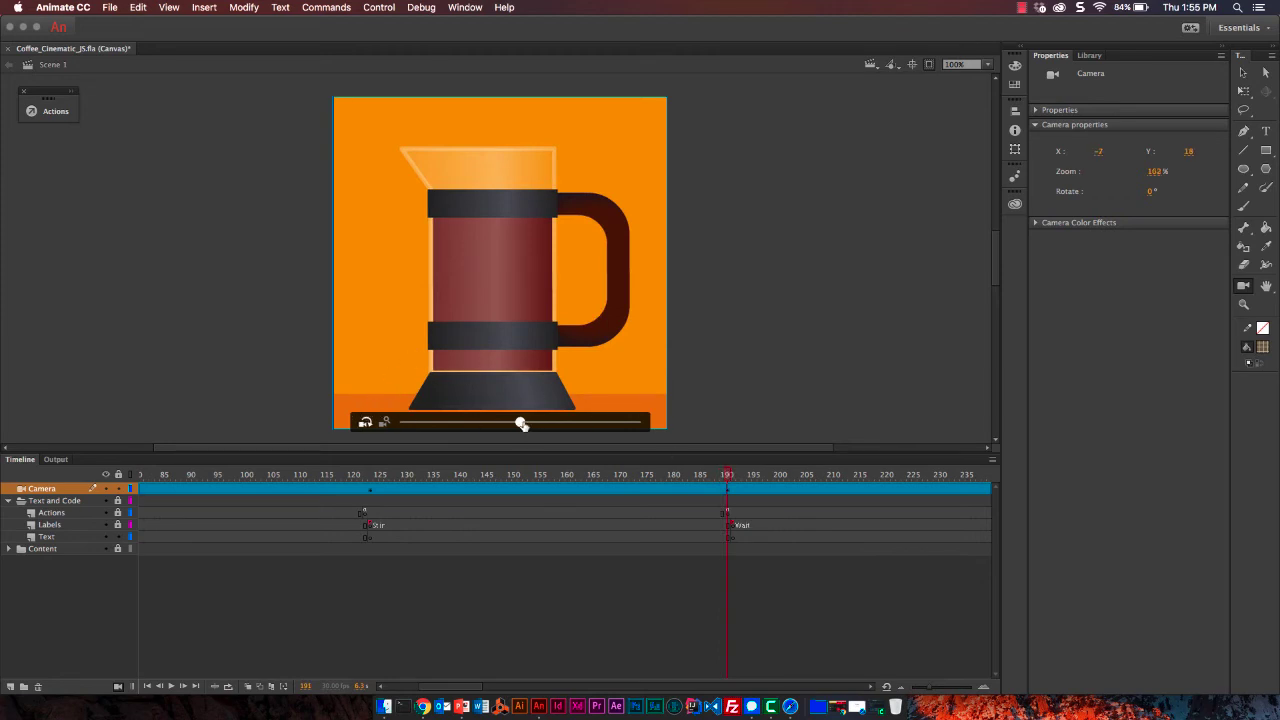
{"action": "left_click_drag", "start_coordinate": [521, 424], "coordinate": [395, 387]}
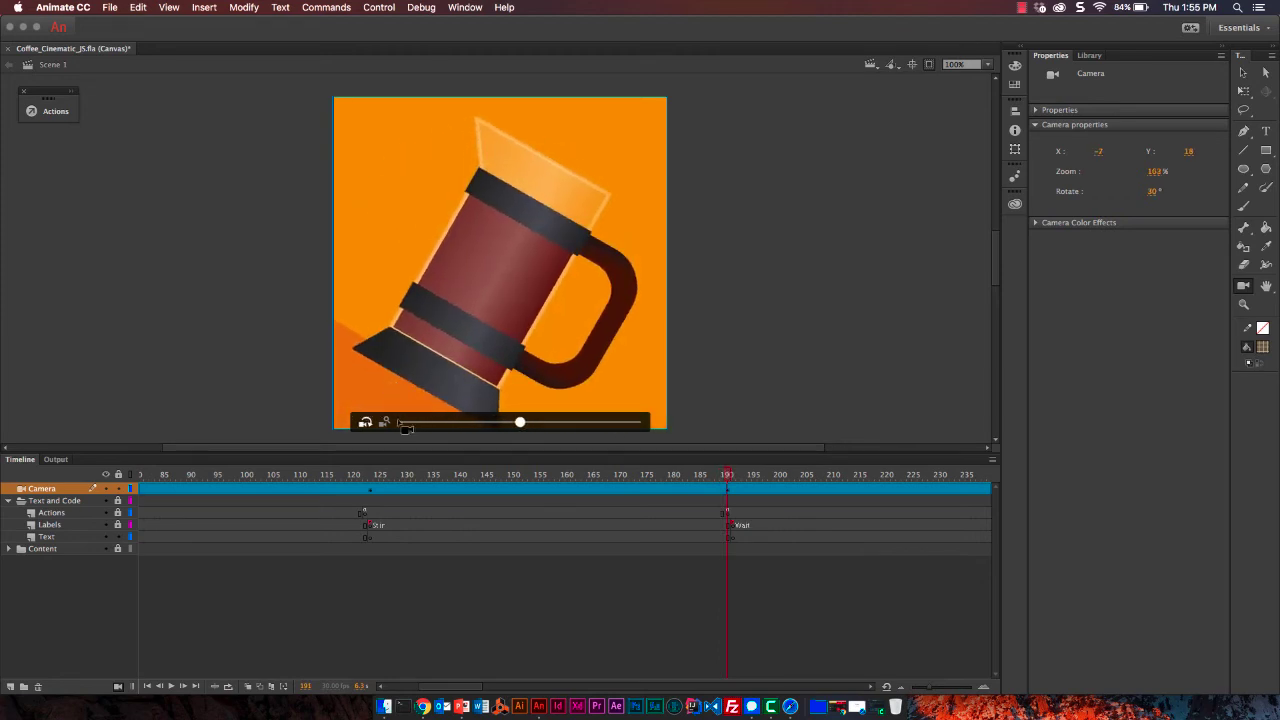
Scrub through the camera move in the Stir section and open the movie preview in the browser
{"action": "left_click_drag", "start_coordinate": [396, 483], "coordinate": [615, 483]}
{"action": "left_click", "coordinate": [732, 486]}
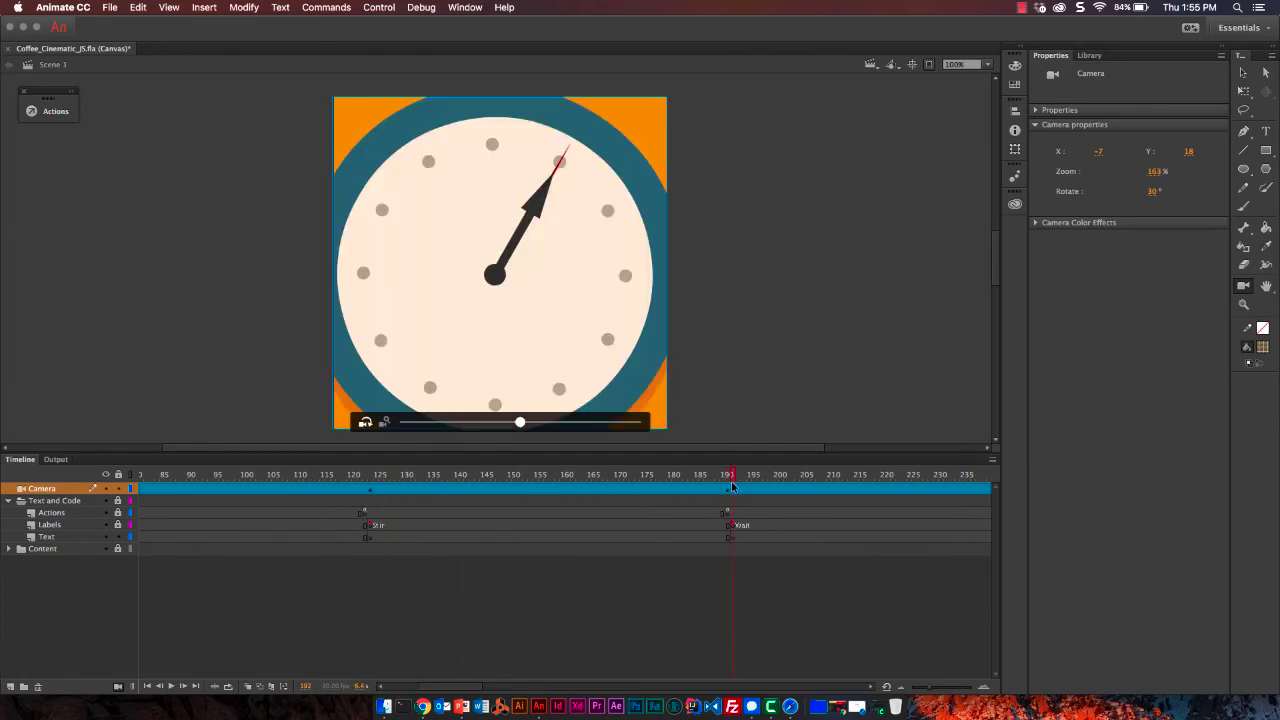
{"action": "left_click_drag", "start_coordinate": [700, 472], "coordinate": [418, 457]}
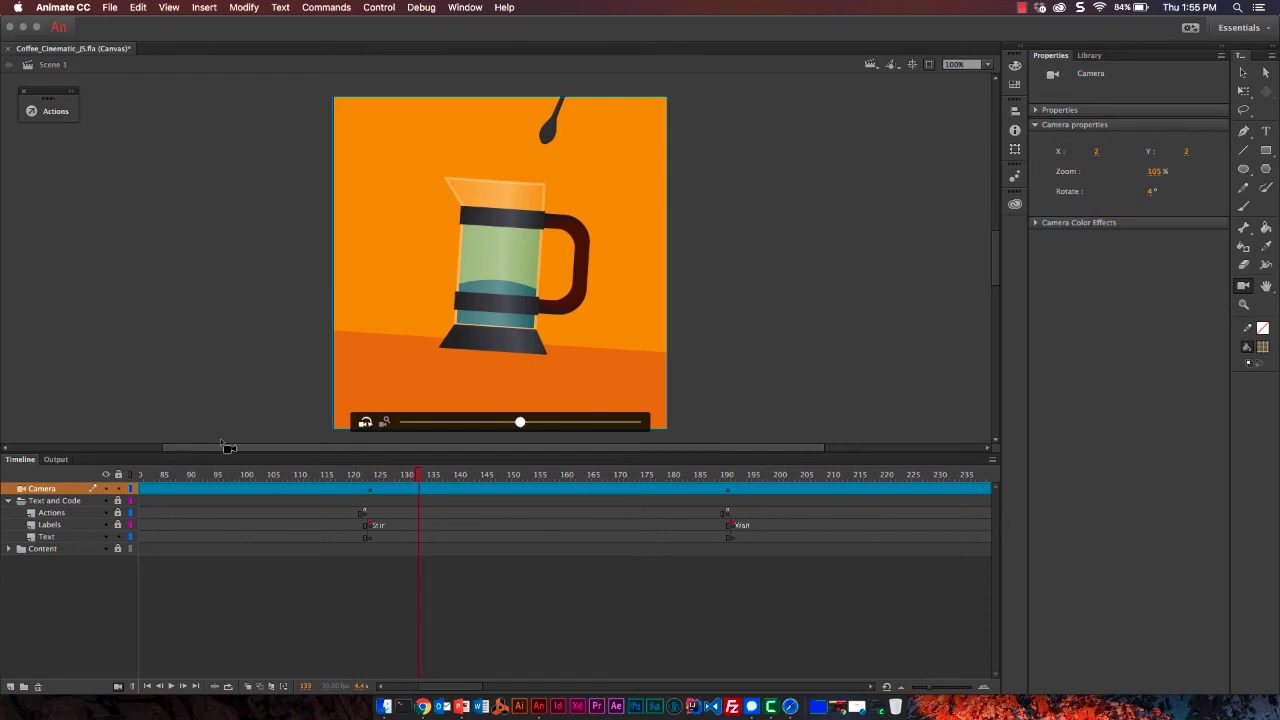
{"action": "key", "text": "super+Return"}
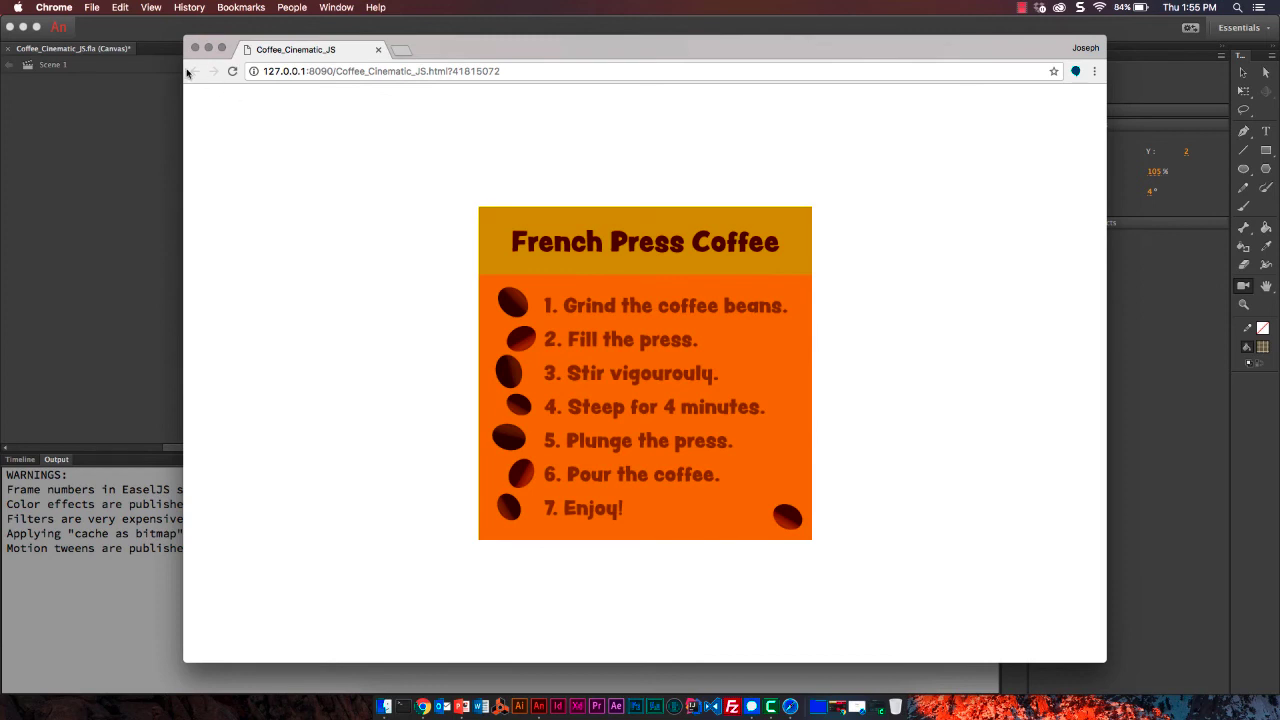
Return to Animate's timeline, enlarge the timeline area and open the Camera layer's motion tween in the motion editor
{"action": "left_click", "coordinate": [66, 175]}
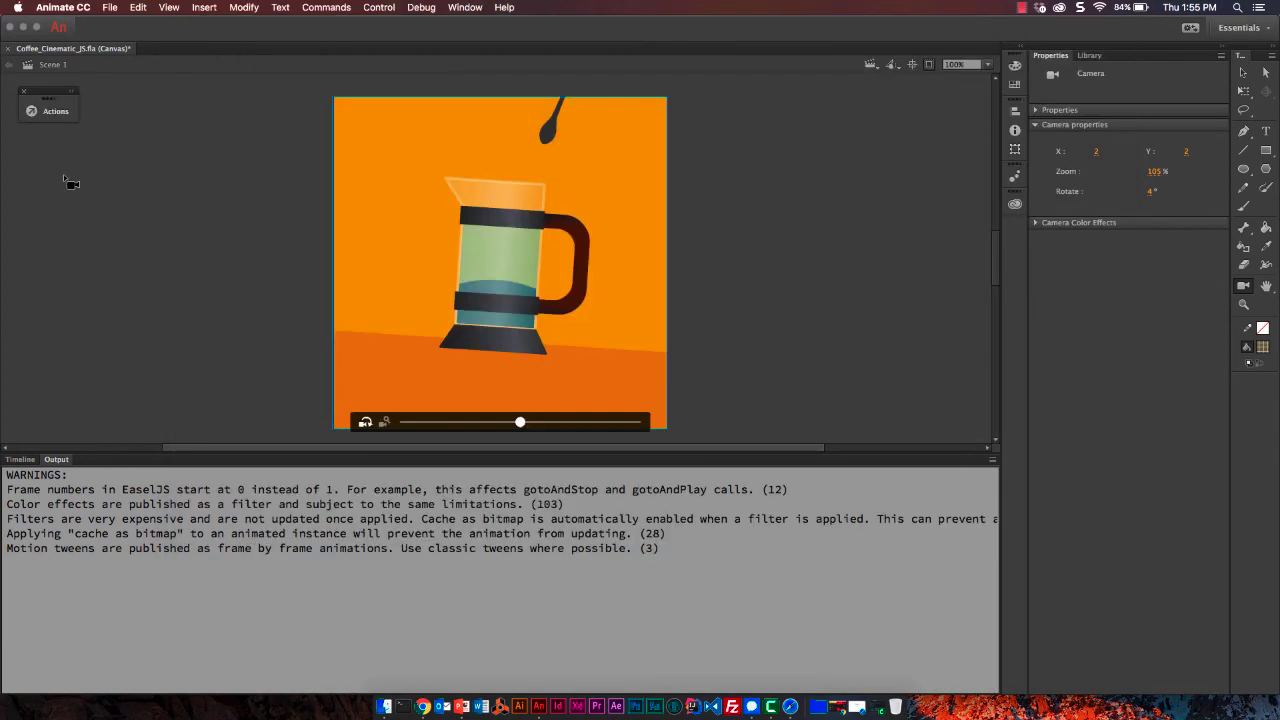
{"action": "left_click", "coordinate": [21, 459]}
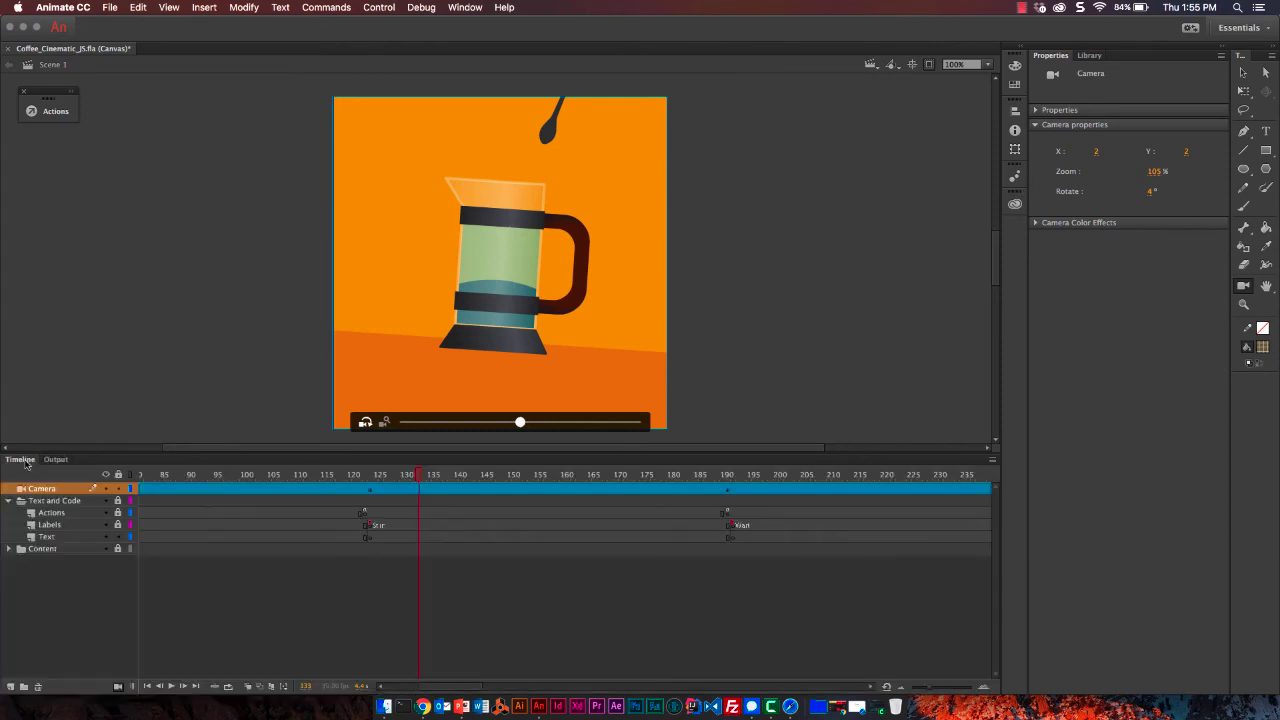
{"action": "left_click", "coordinate": [434, 489]}
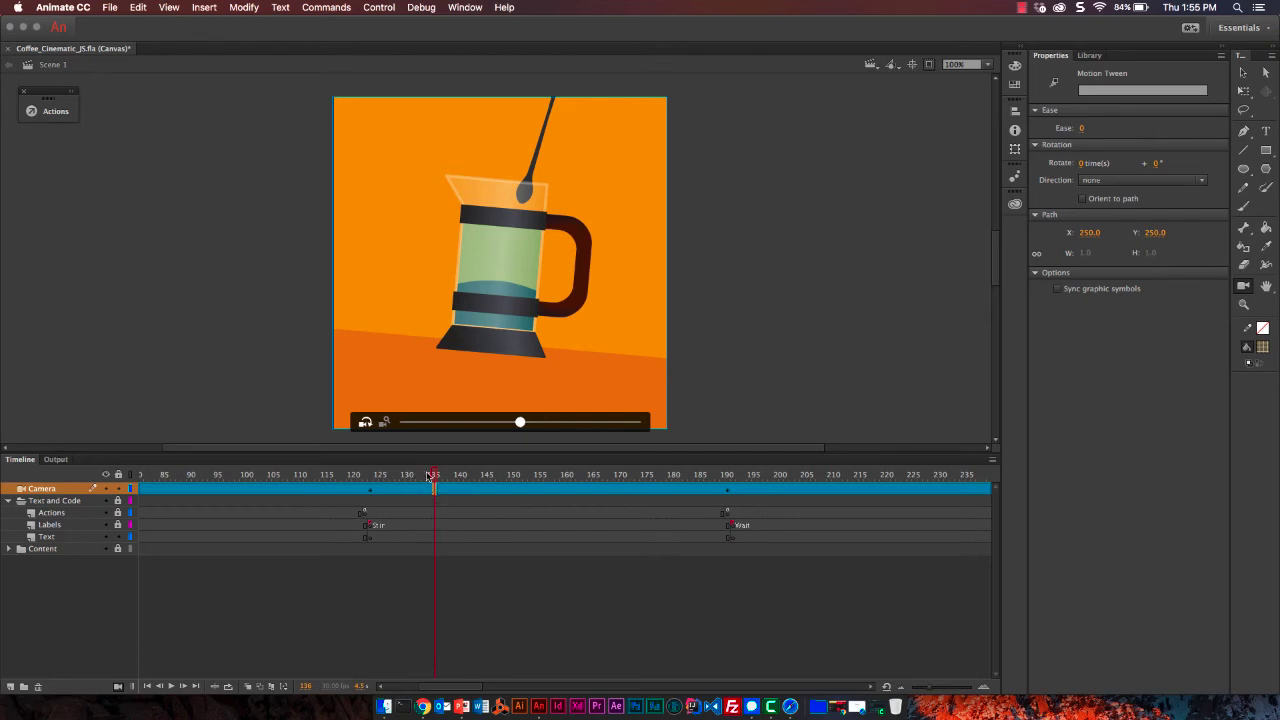
{"action": "left_click_drag", "start_coordinate": [435, 452], "coordinate": [441, 338]}
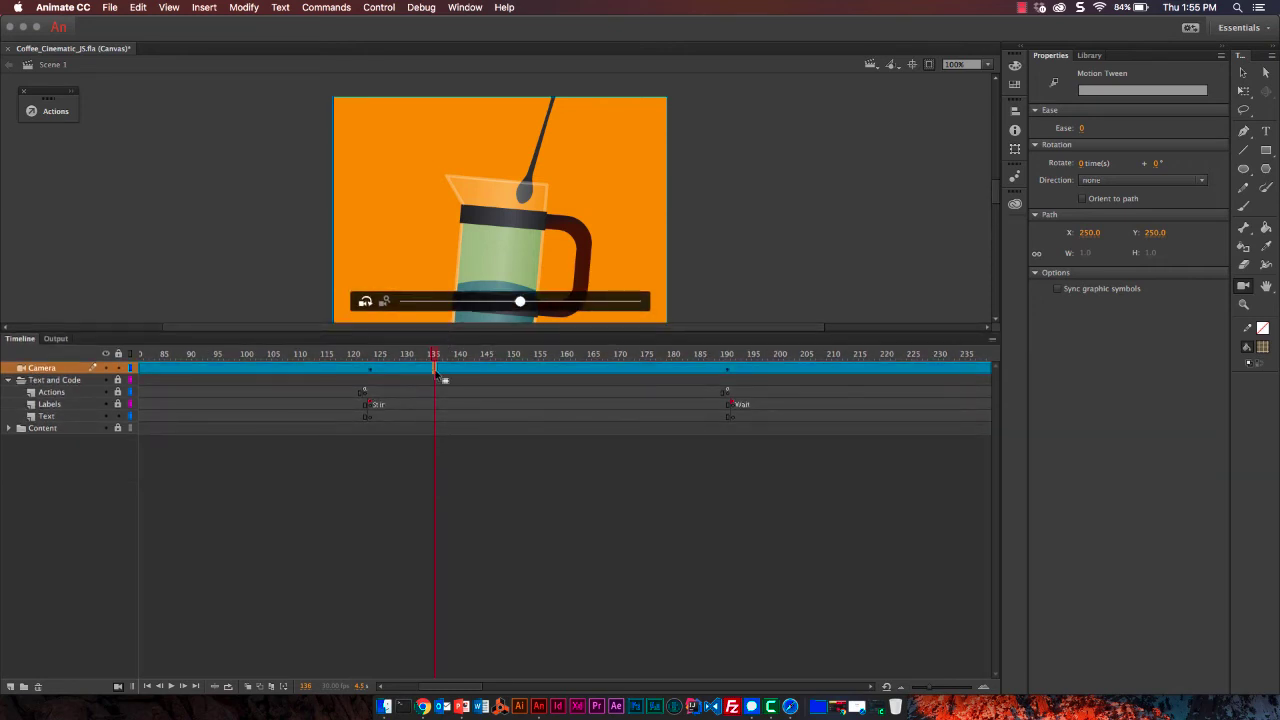
{"action": "double_click", "coordinate": [436, 370]}
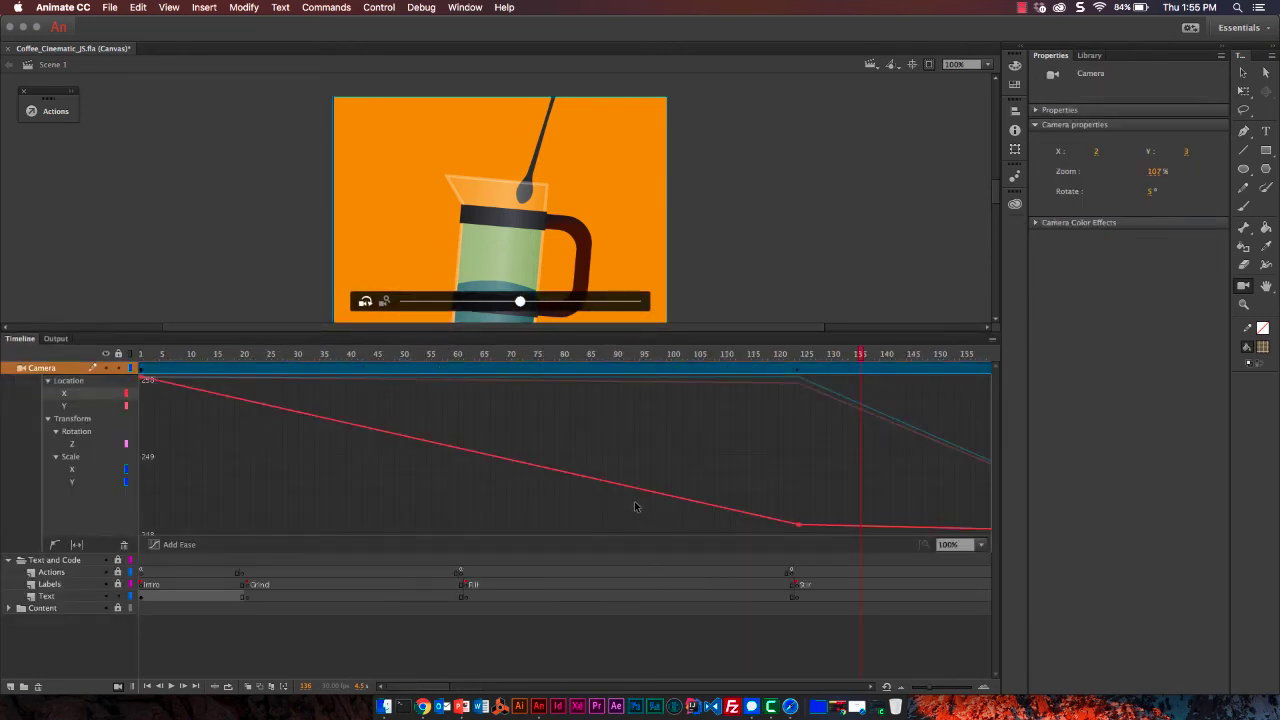
Apply the Stop and Start (Medium) ease to the camera tween's X location and test the movie in the browser
{"action": "left_click", "coordinate": [179, 544]}
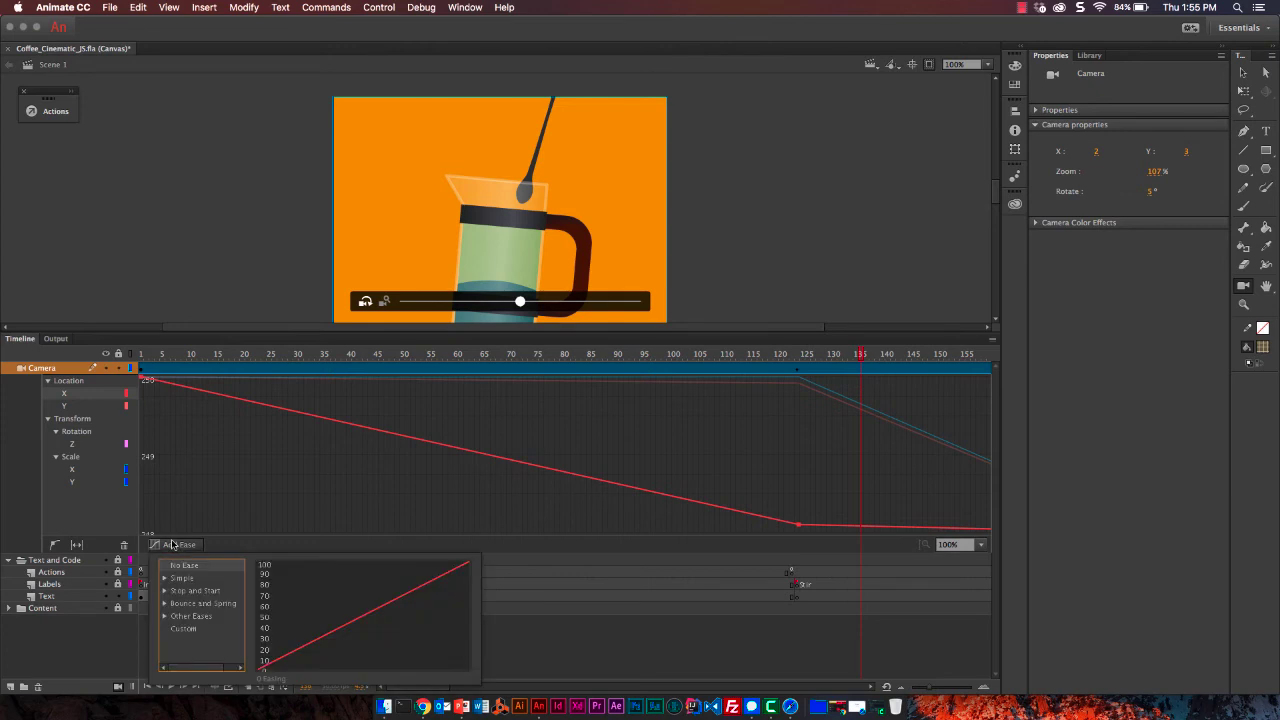
{"action": "left_click", "coordinate": [165, 591]}
{"action": "left_click", "coordinate": [196, 617]}
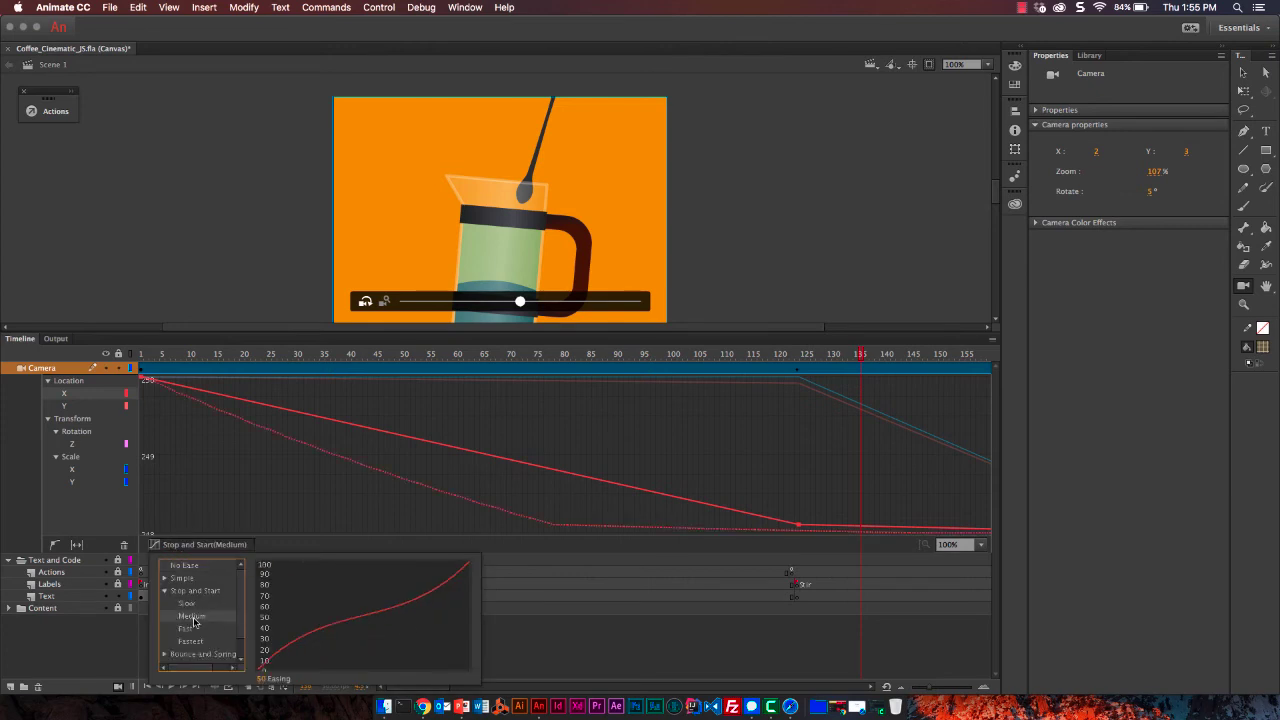
{"action": "double_click", "coordinate": [187, 619]}
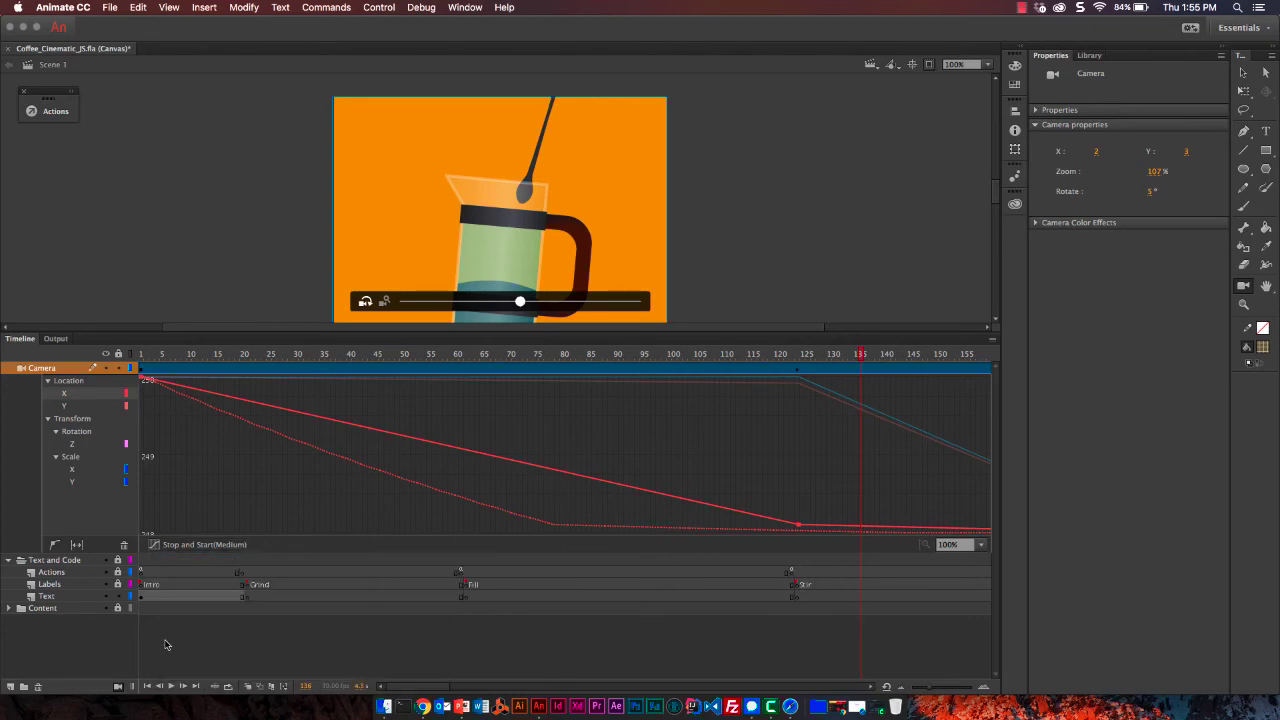
{"action": "key", "text": "super+Return"}
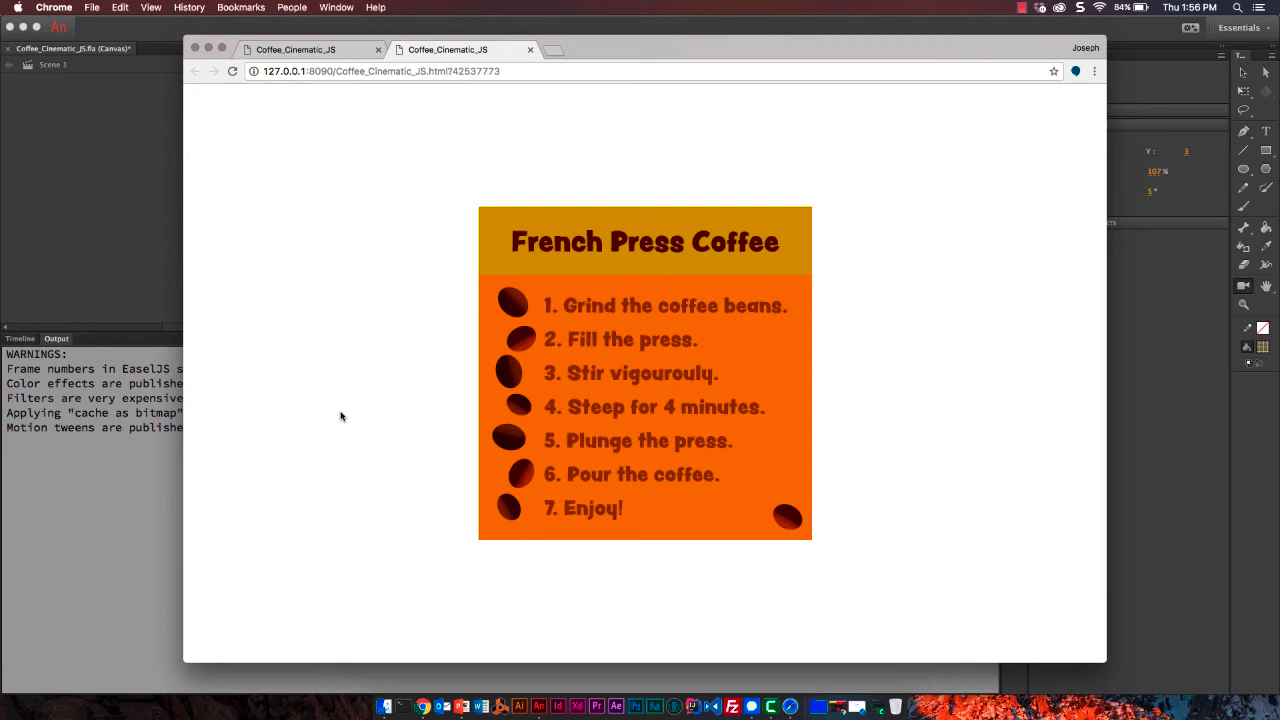
{"action": "left_click", "coordinate": [174, 280]}
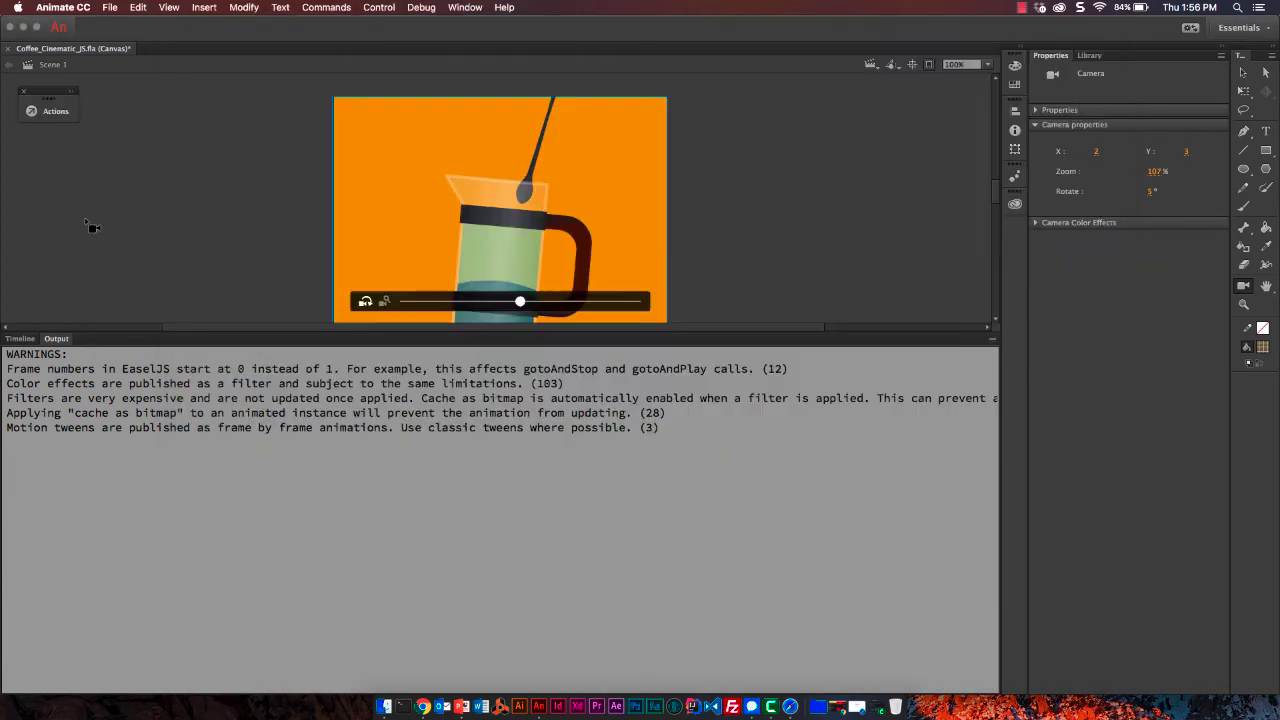
Open the Coffee_Cinematic_COMPLETE animation from the CC library, show its timeline and center the stage in view
{"action": "left_click", "coordinate": [1015, 203]}
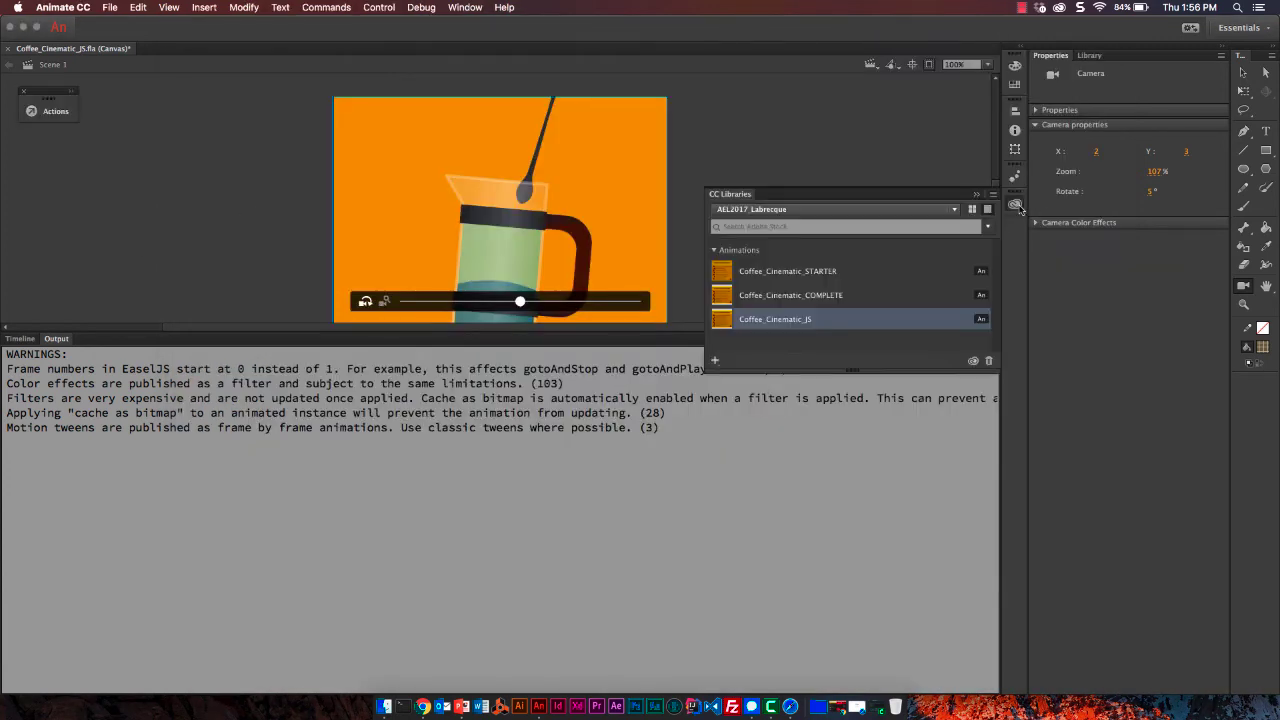
{"action": "left_click", "coordinate": [720, 299]}
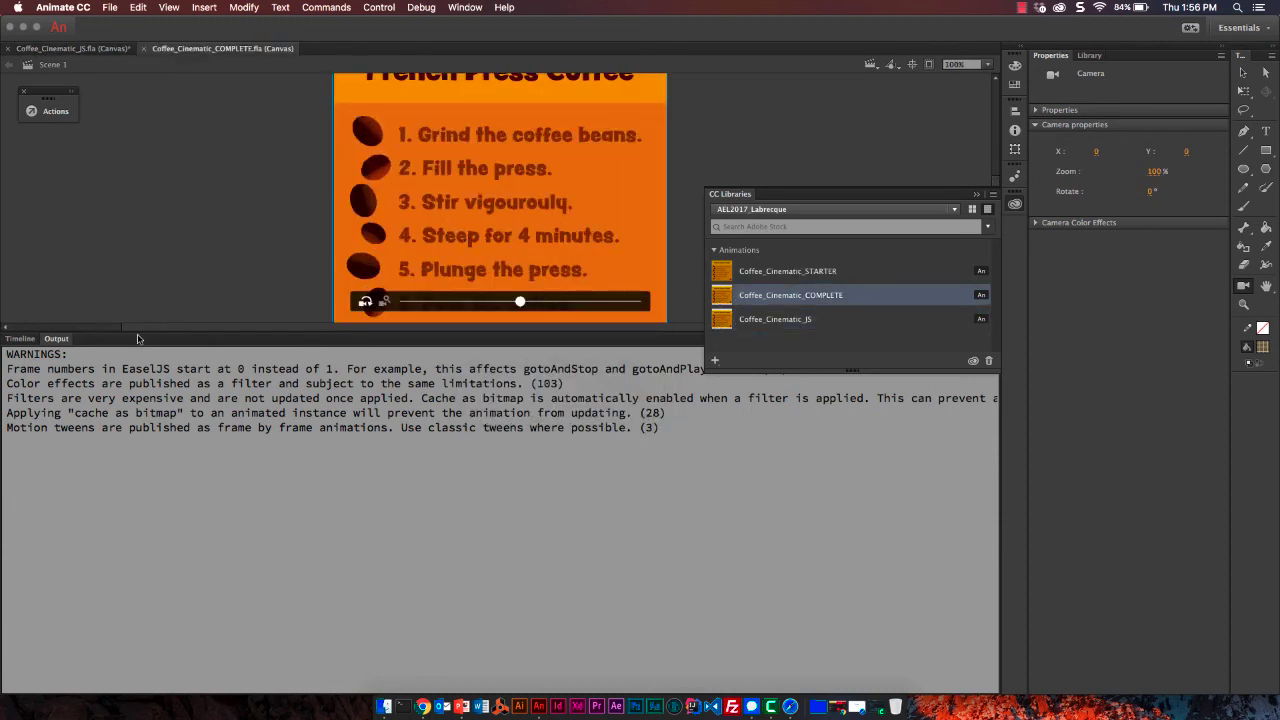
{"action": "left_click_drag", "start_coordinate": [138, 339], "coordinate": [160, 490]}
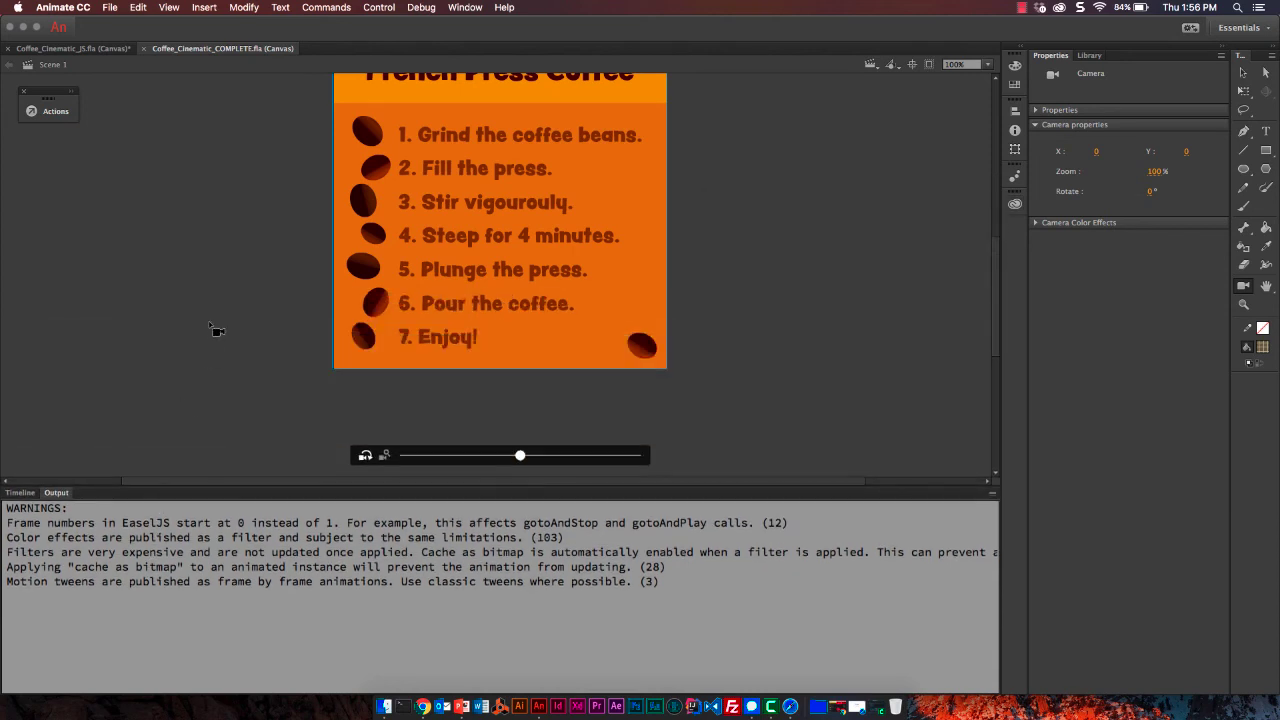
{"action": "left_click", "coordinate": [20, 493]}
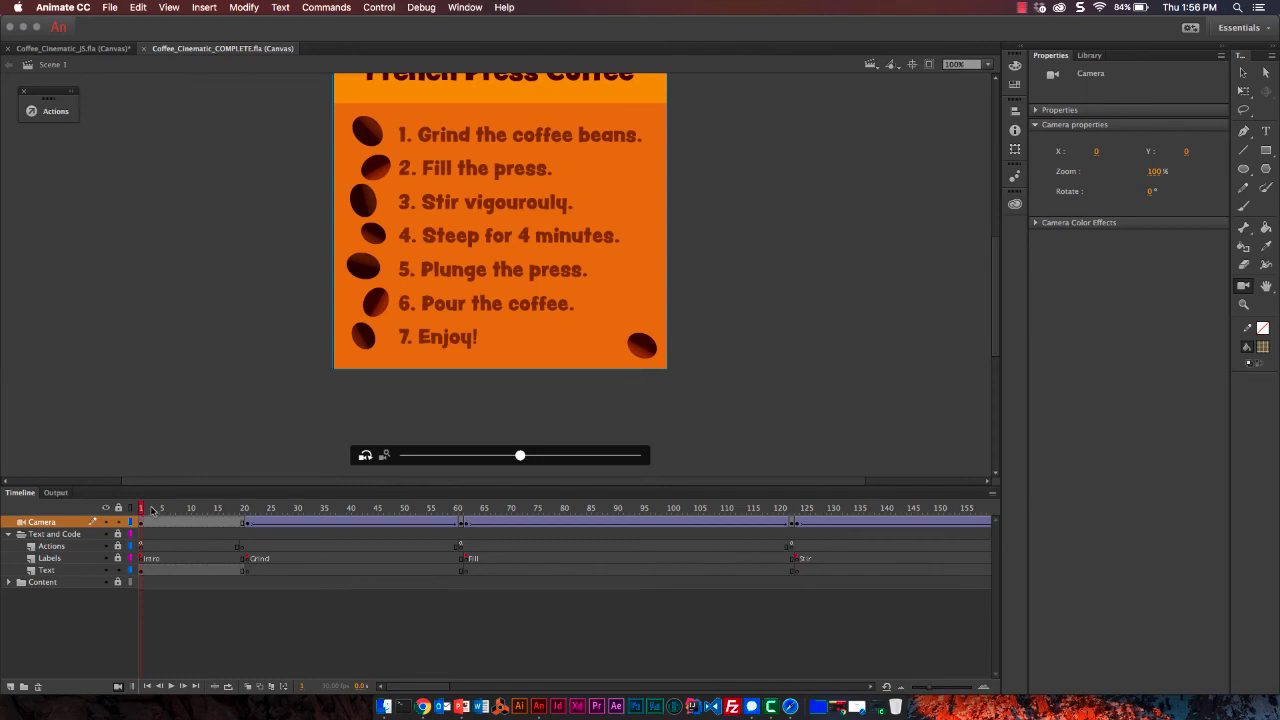
{"action": "left_click", "coordinate": [911, 64]}
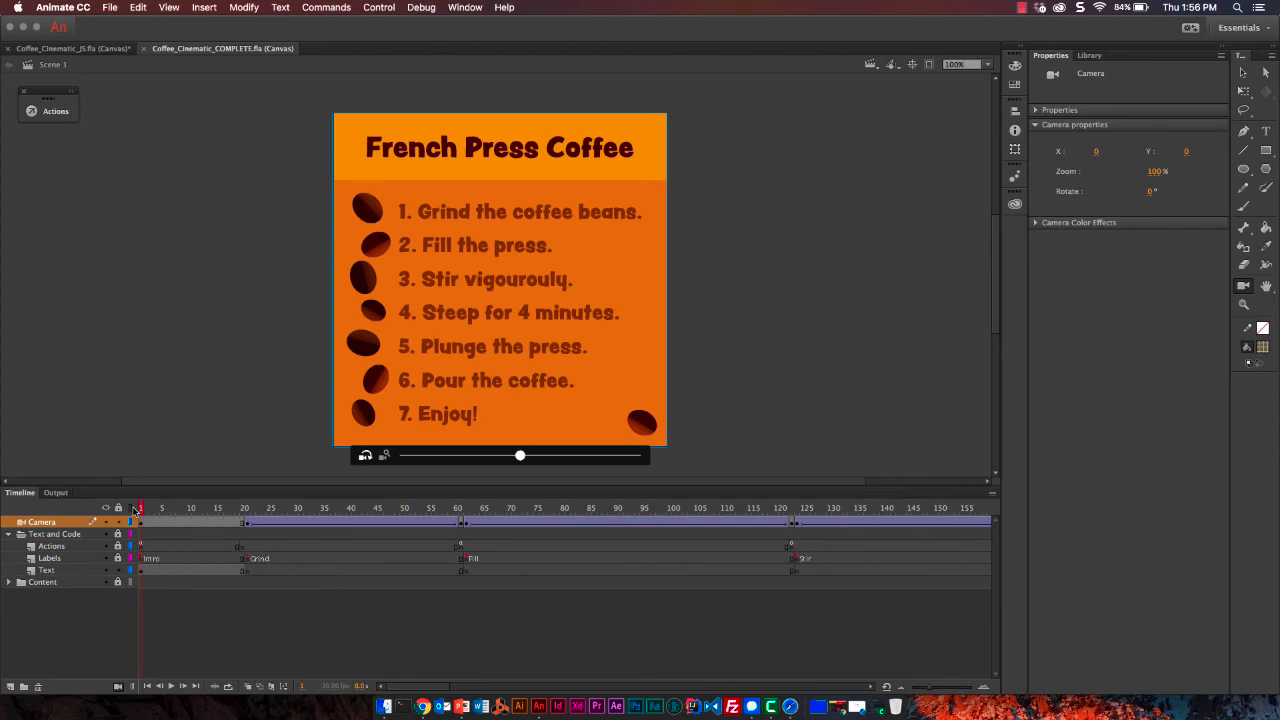
Play the completed animation on the timeline, and test it in the browser by starting it from the coffee bean below the instructions
{"action": "key", "text": "Return"}
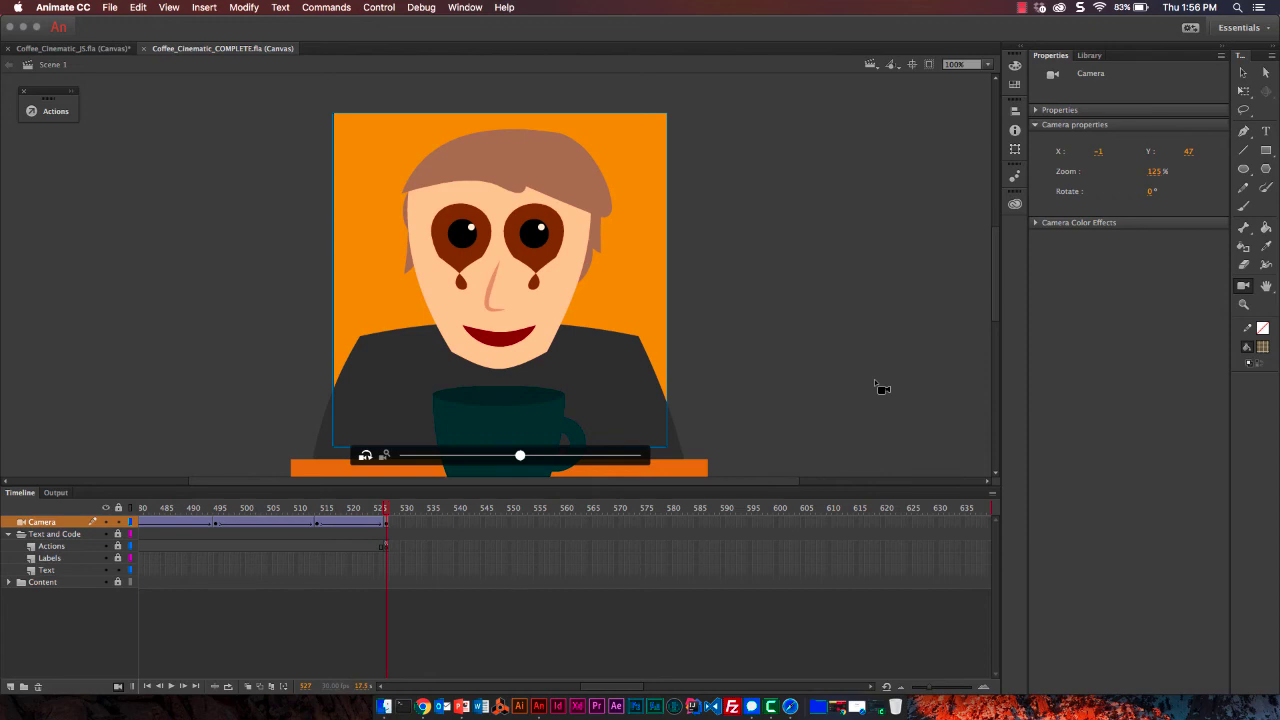
{"action": "key", "text": "super+Return"}
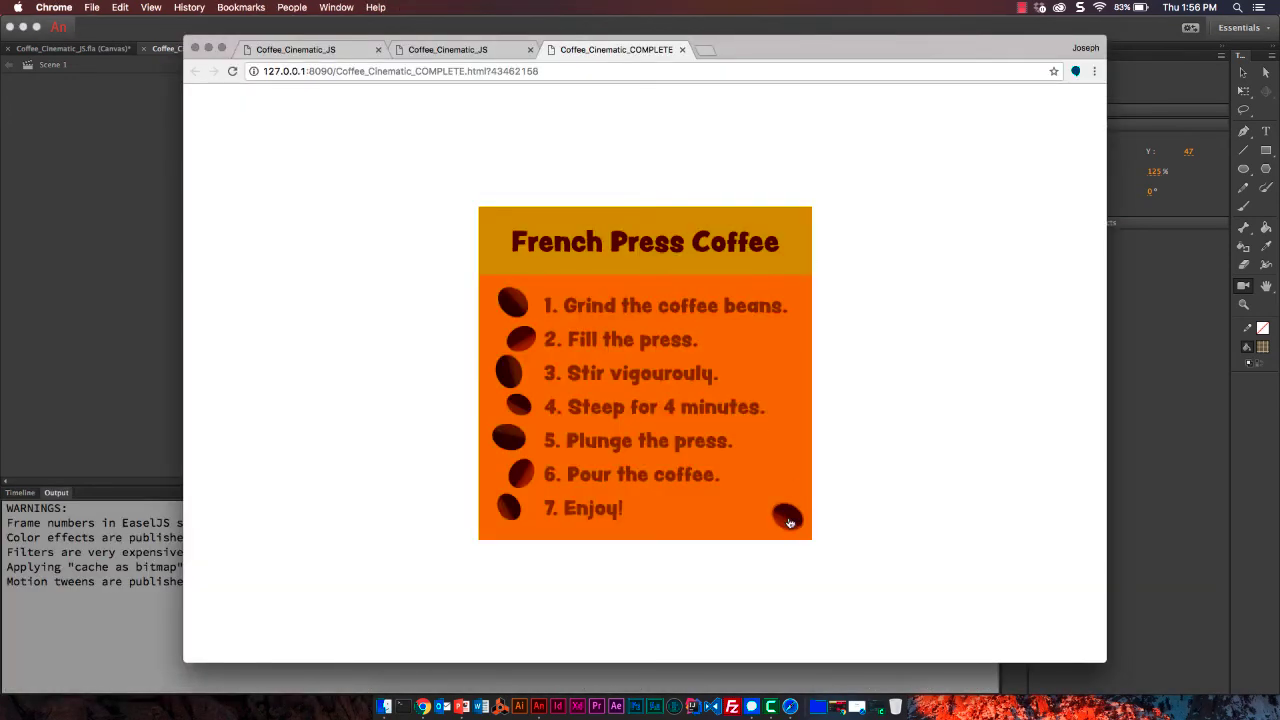
{"action": "left_click", "coordinate": [789, 521]}
{"action": "left_click", "coordinate": [140, 131]}
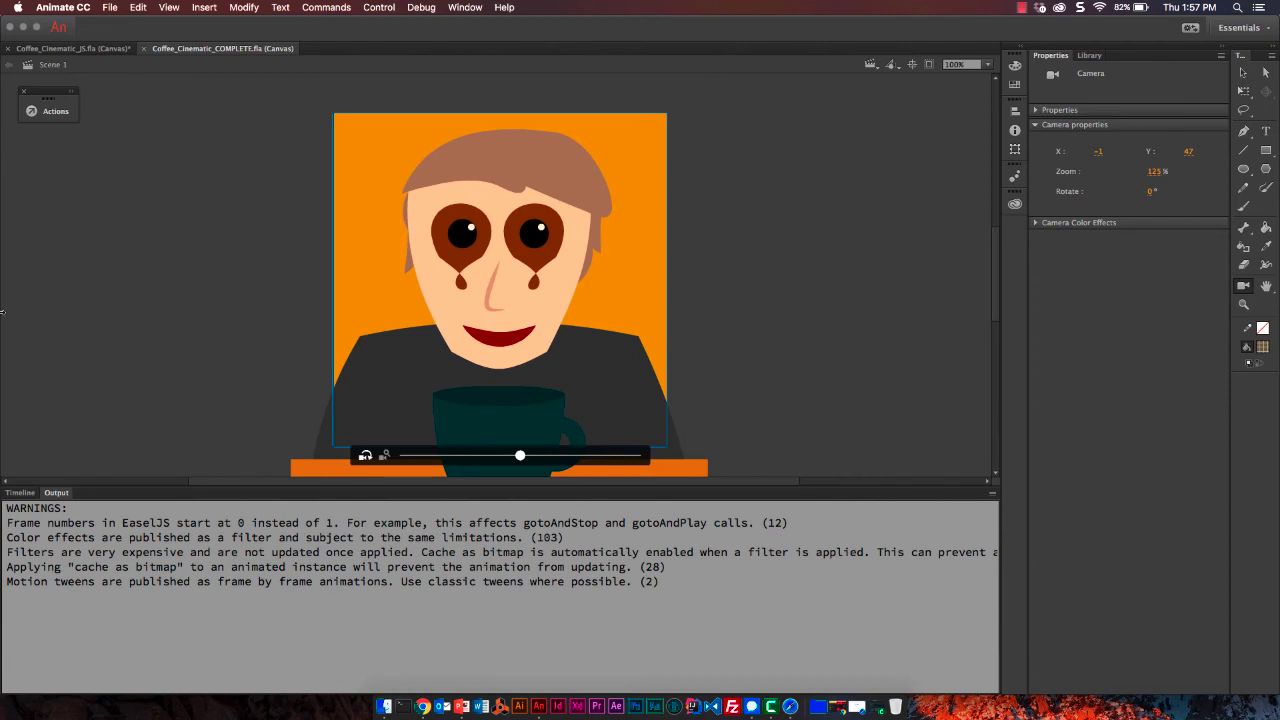
Switch to PowerPoint and present the slide show from the "Let's Play" slide through to the "Additional Resources" slide
{"action": "left_click", "coordinate": [461, 706]}
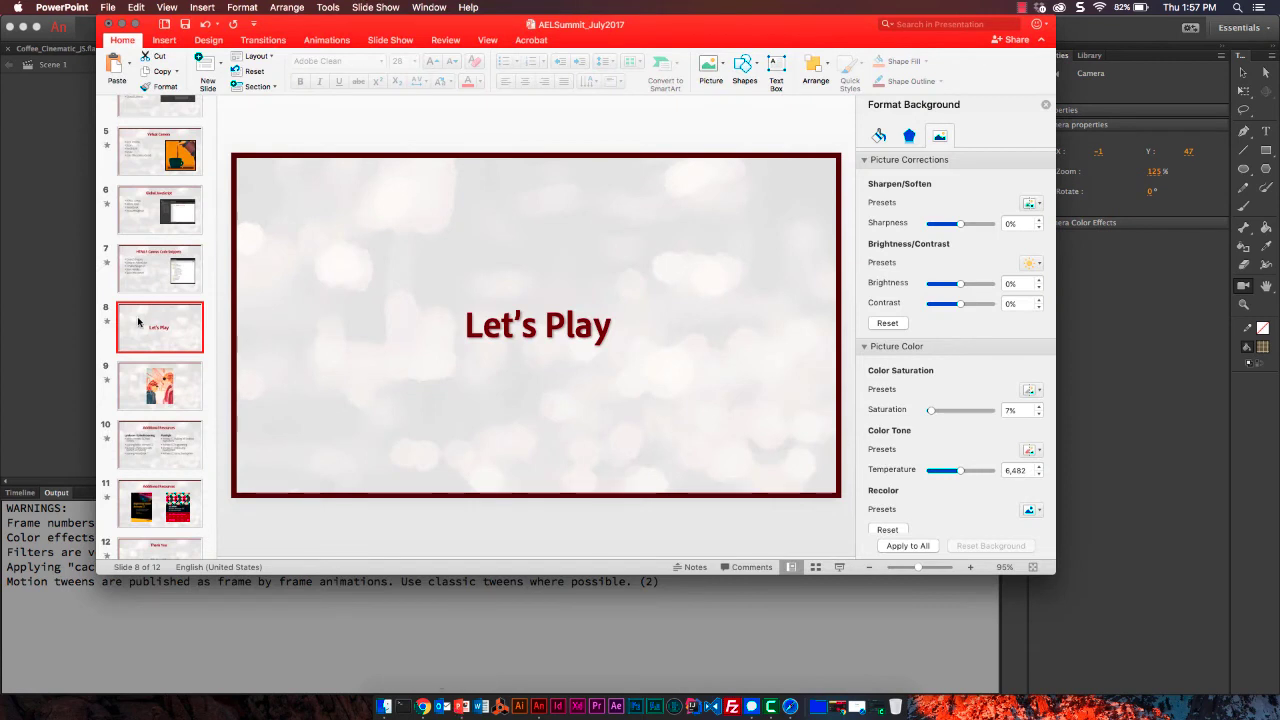
{"action": "left_click", "coordinate": [841, 568]}
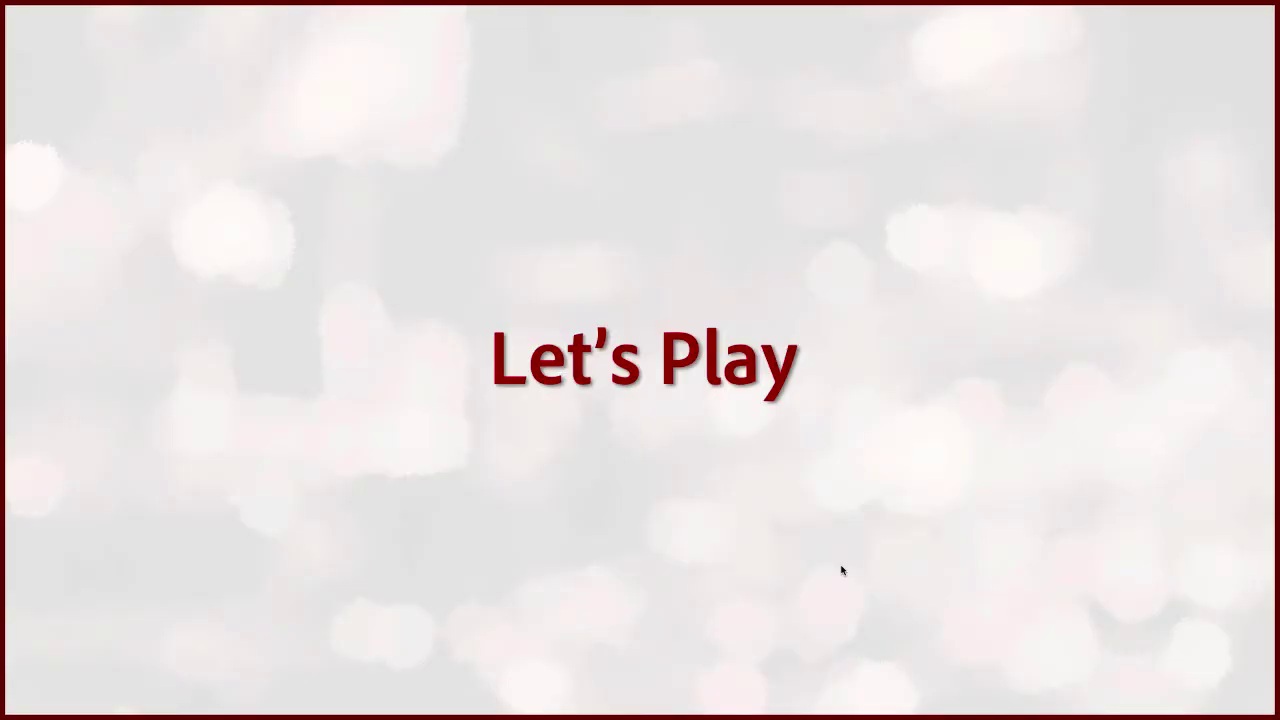
{"action": "left_click", "coordinate": [841, 569]}
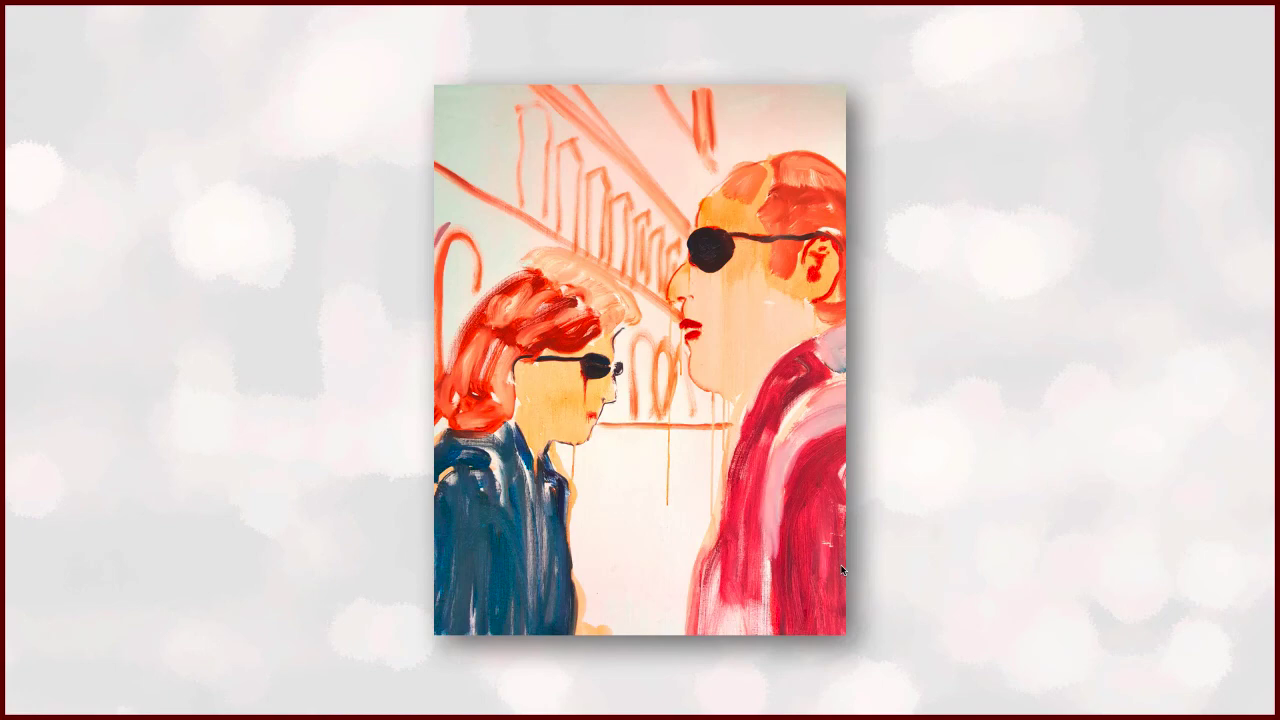
{"action": "key", "text": "Right"}
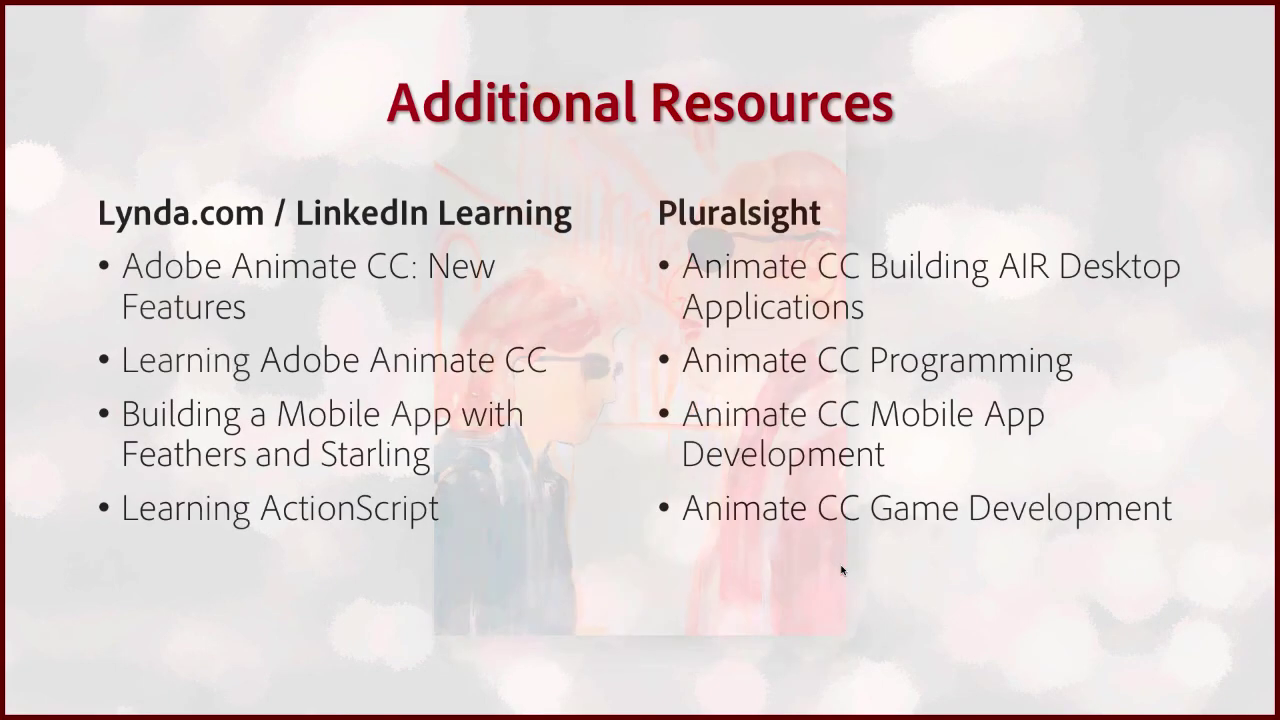